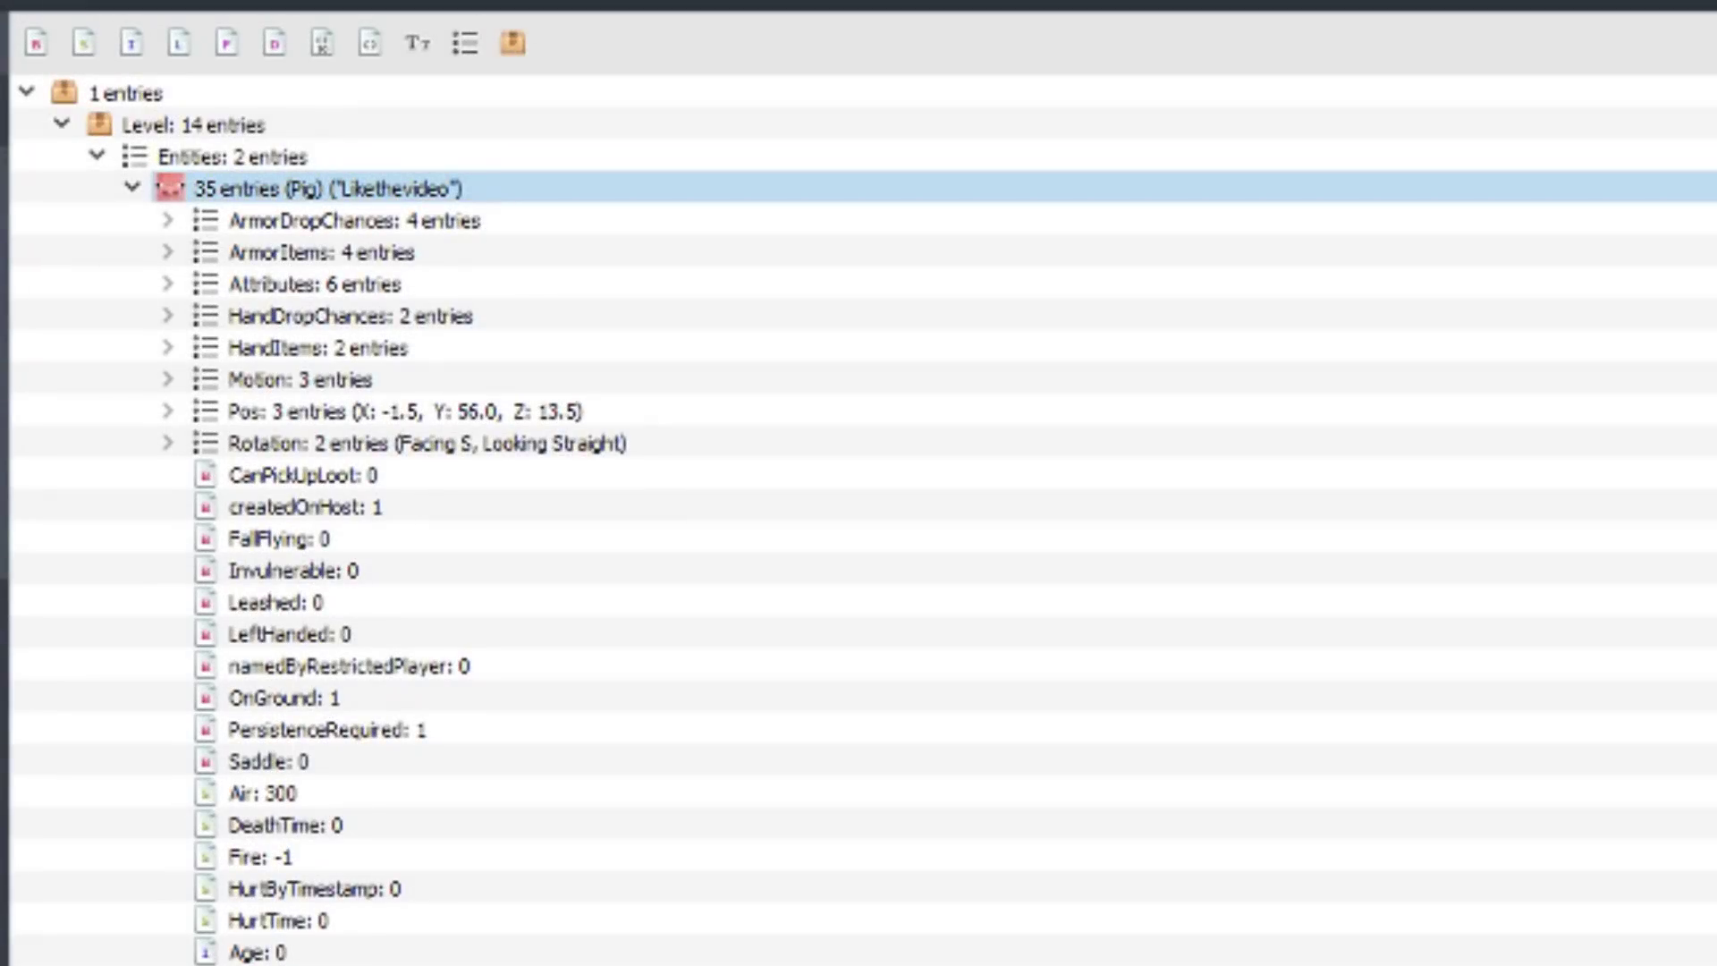
# Step: Give the pig a saddle through its quick-edit menu and collapse its data
pyautogui.rightClick(238, 182)
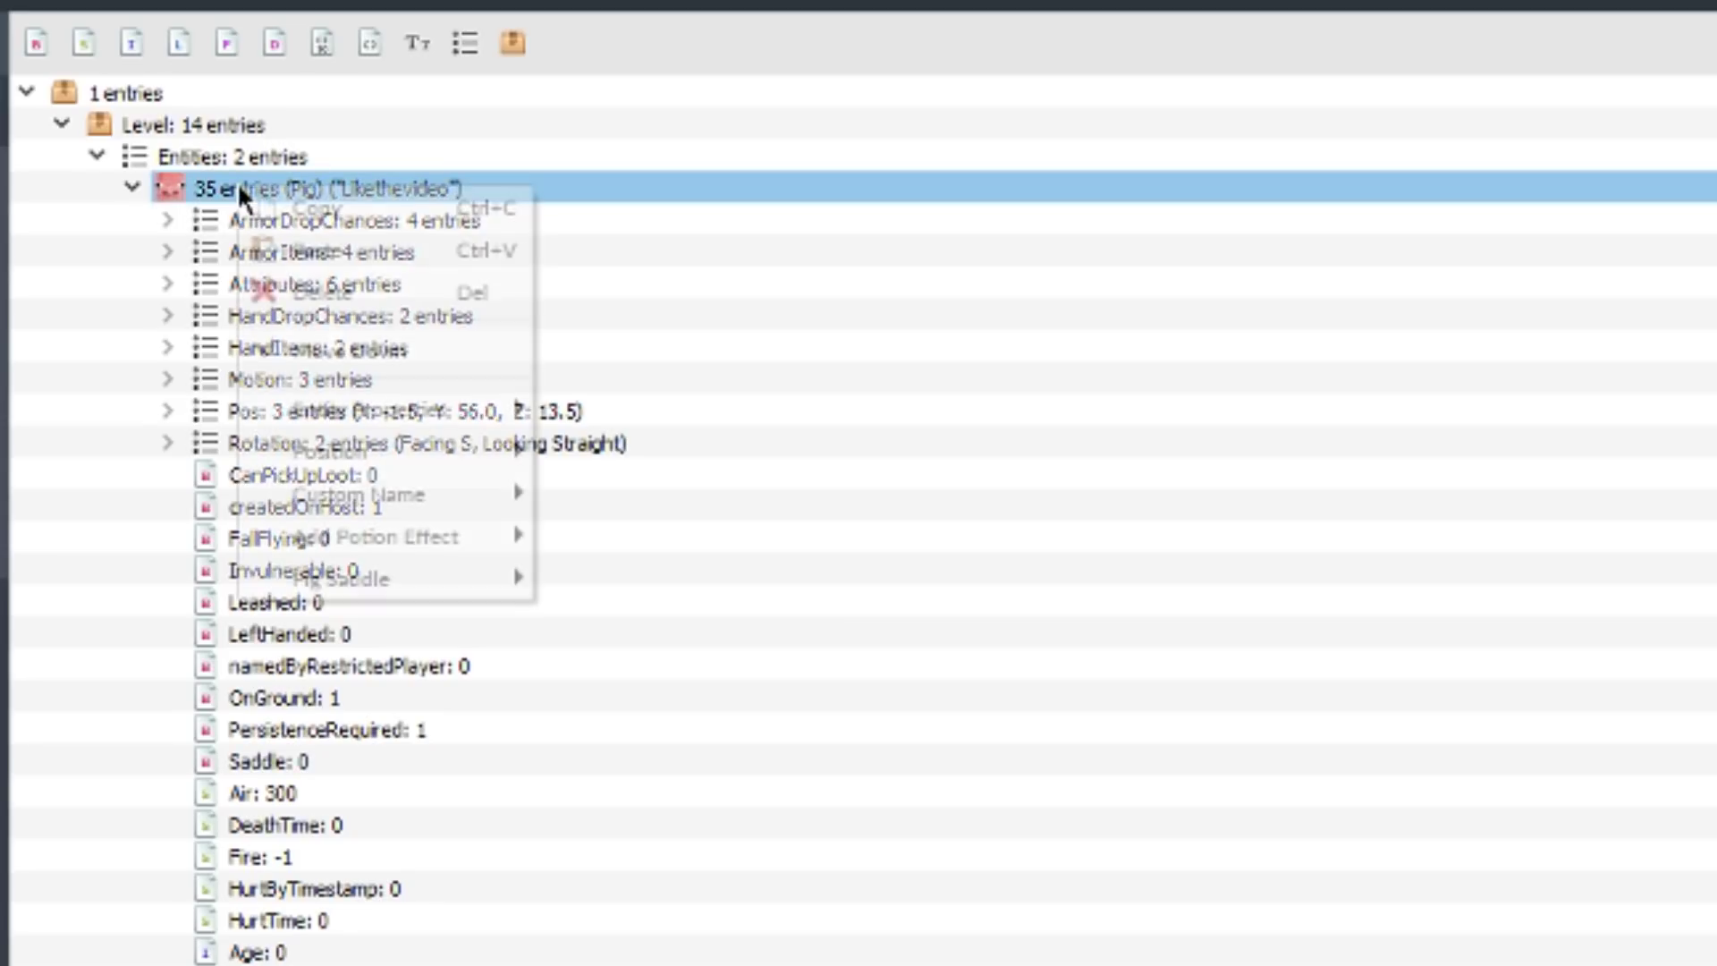
pyautogui.moveTo(352, 590)
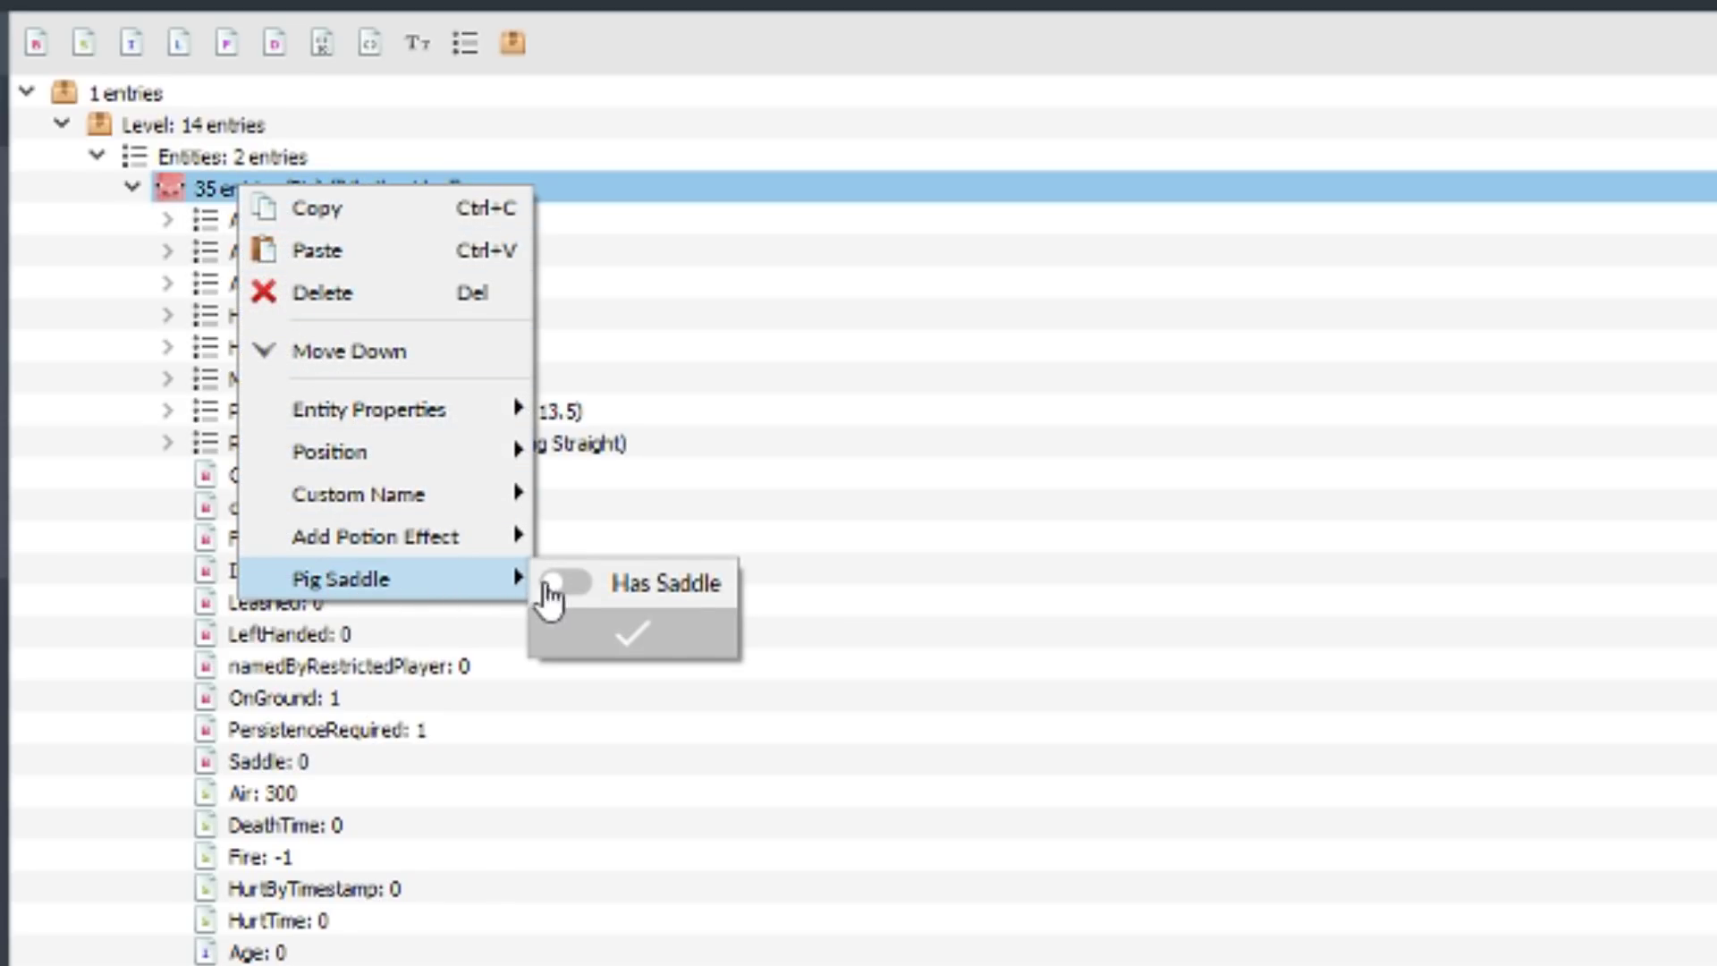
pyautogui.click(628, 635)
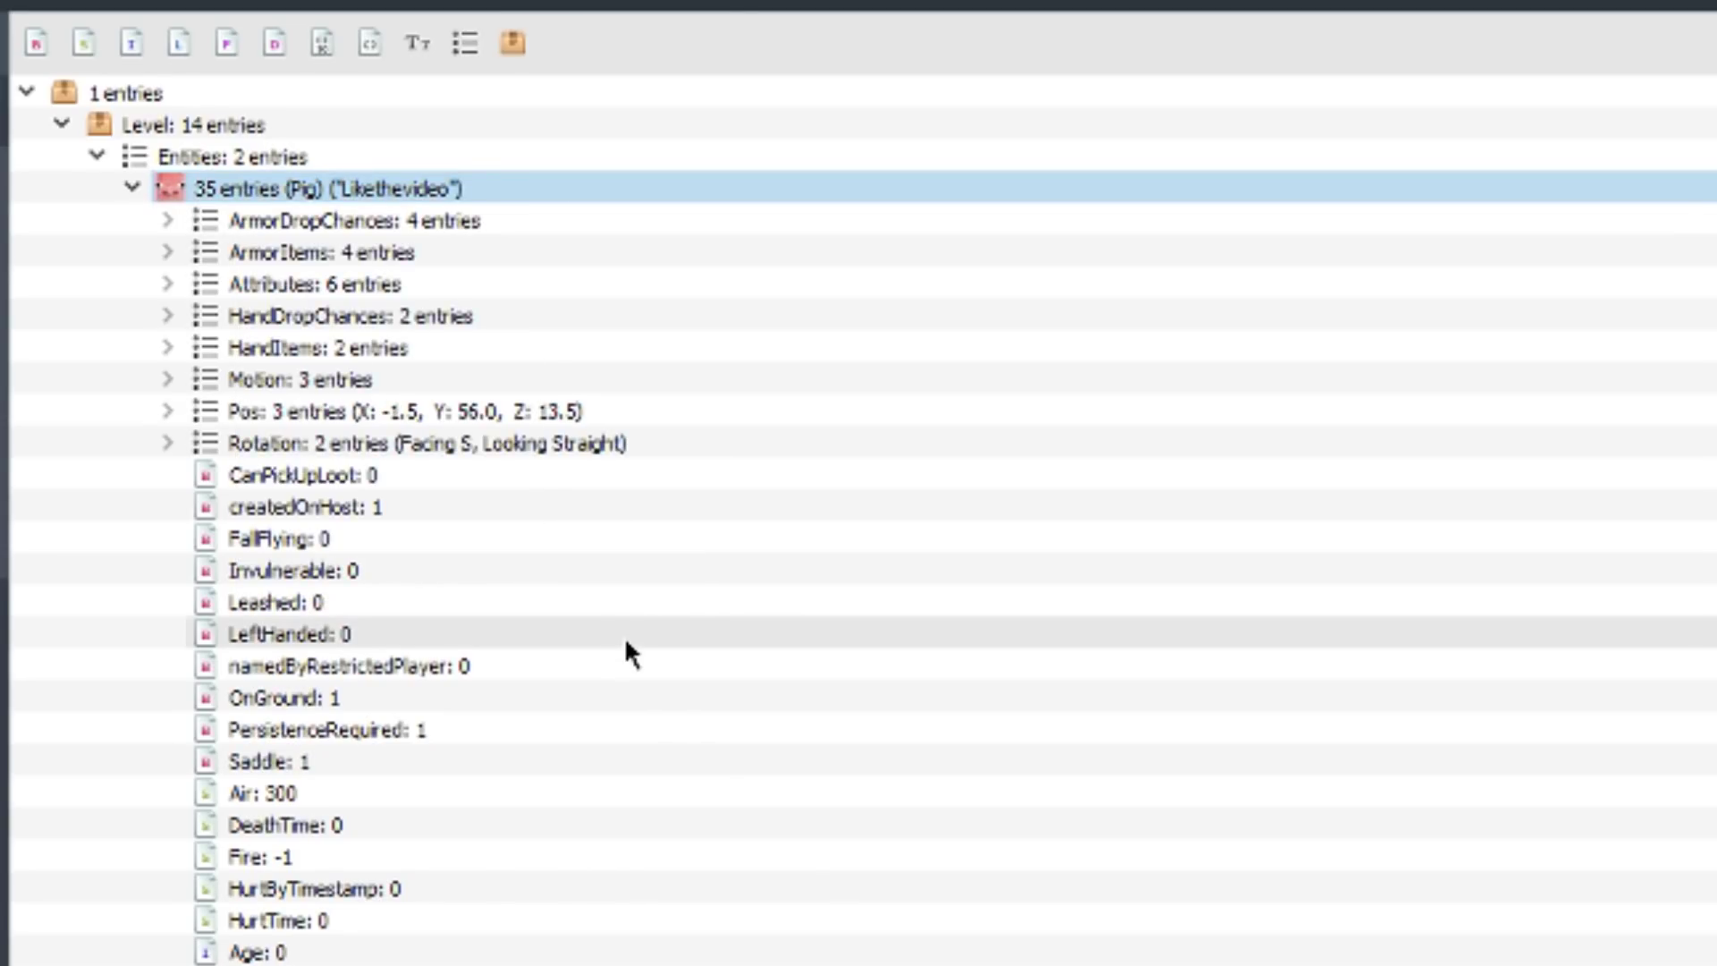
pyautogui.click(132, 188)
# Step: Set the iron golem to never attack players
pyautogui.rightClick(177, 218)
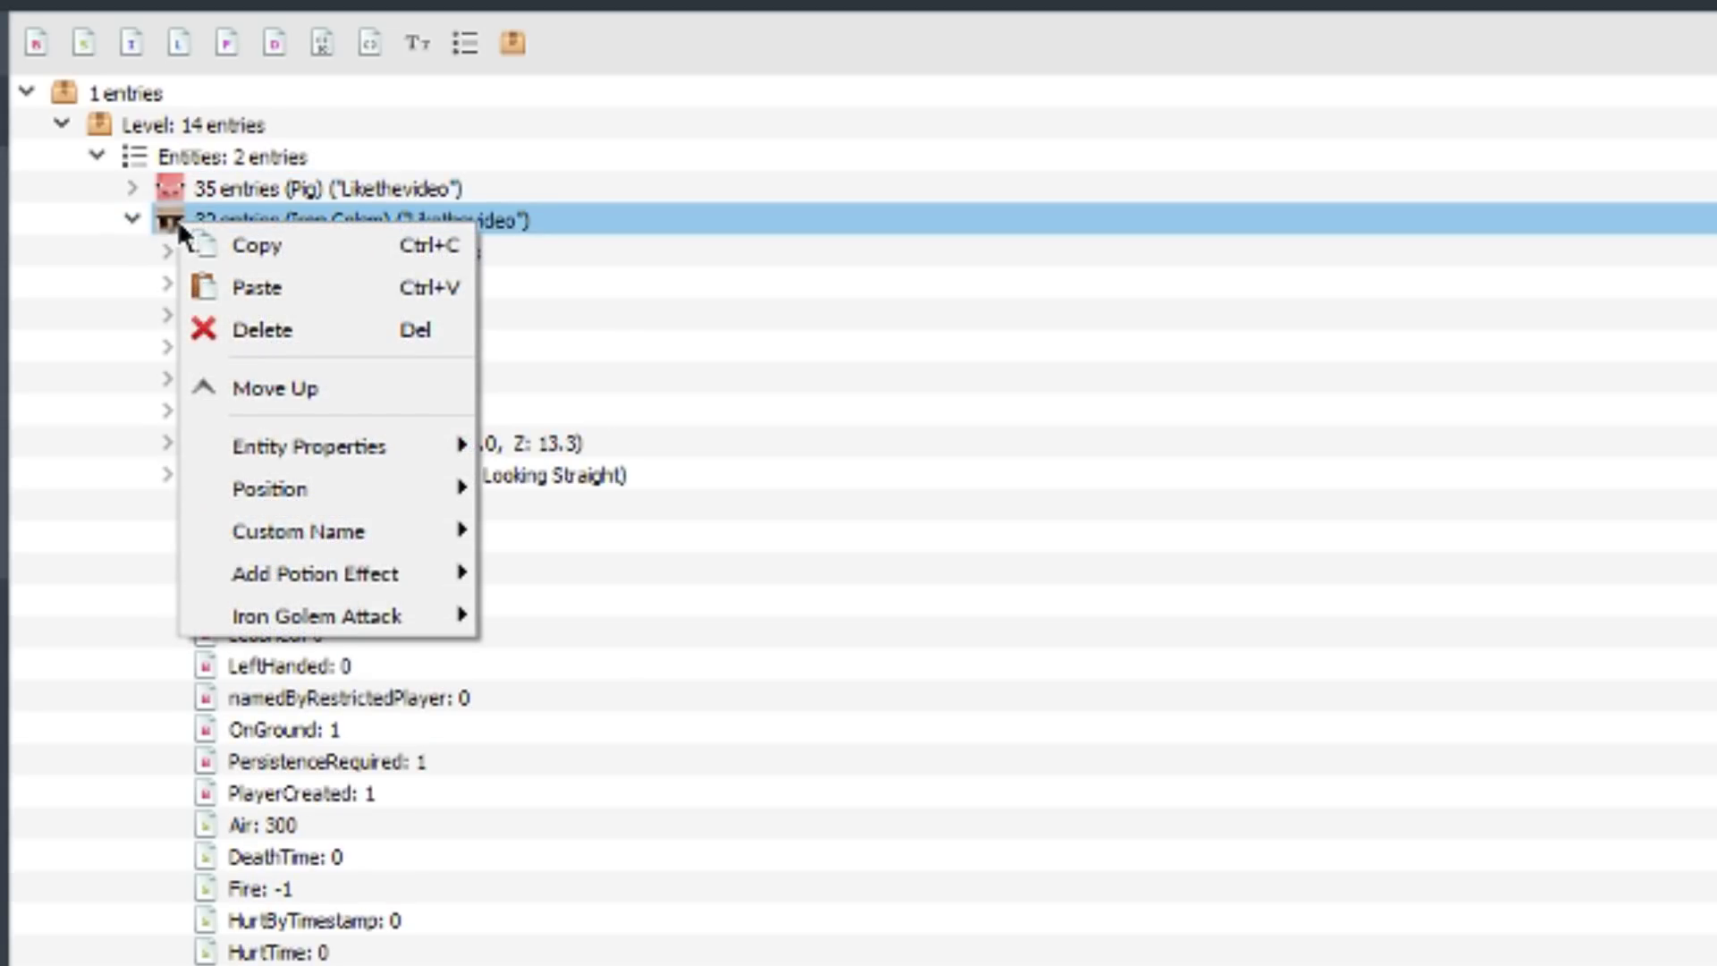
pyautogui.moveTo(295, 614)
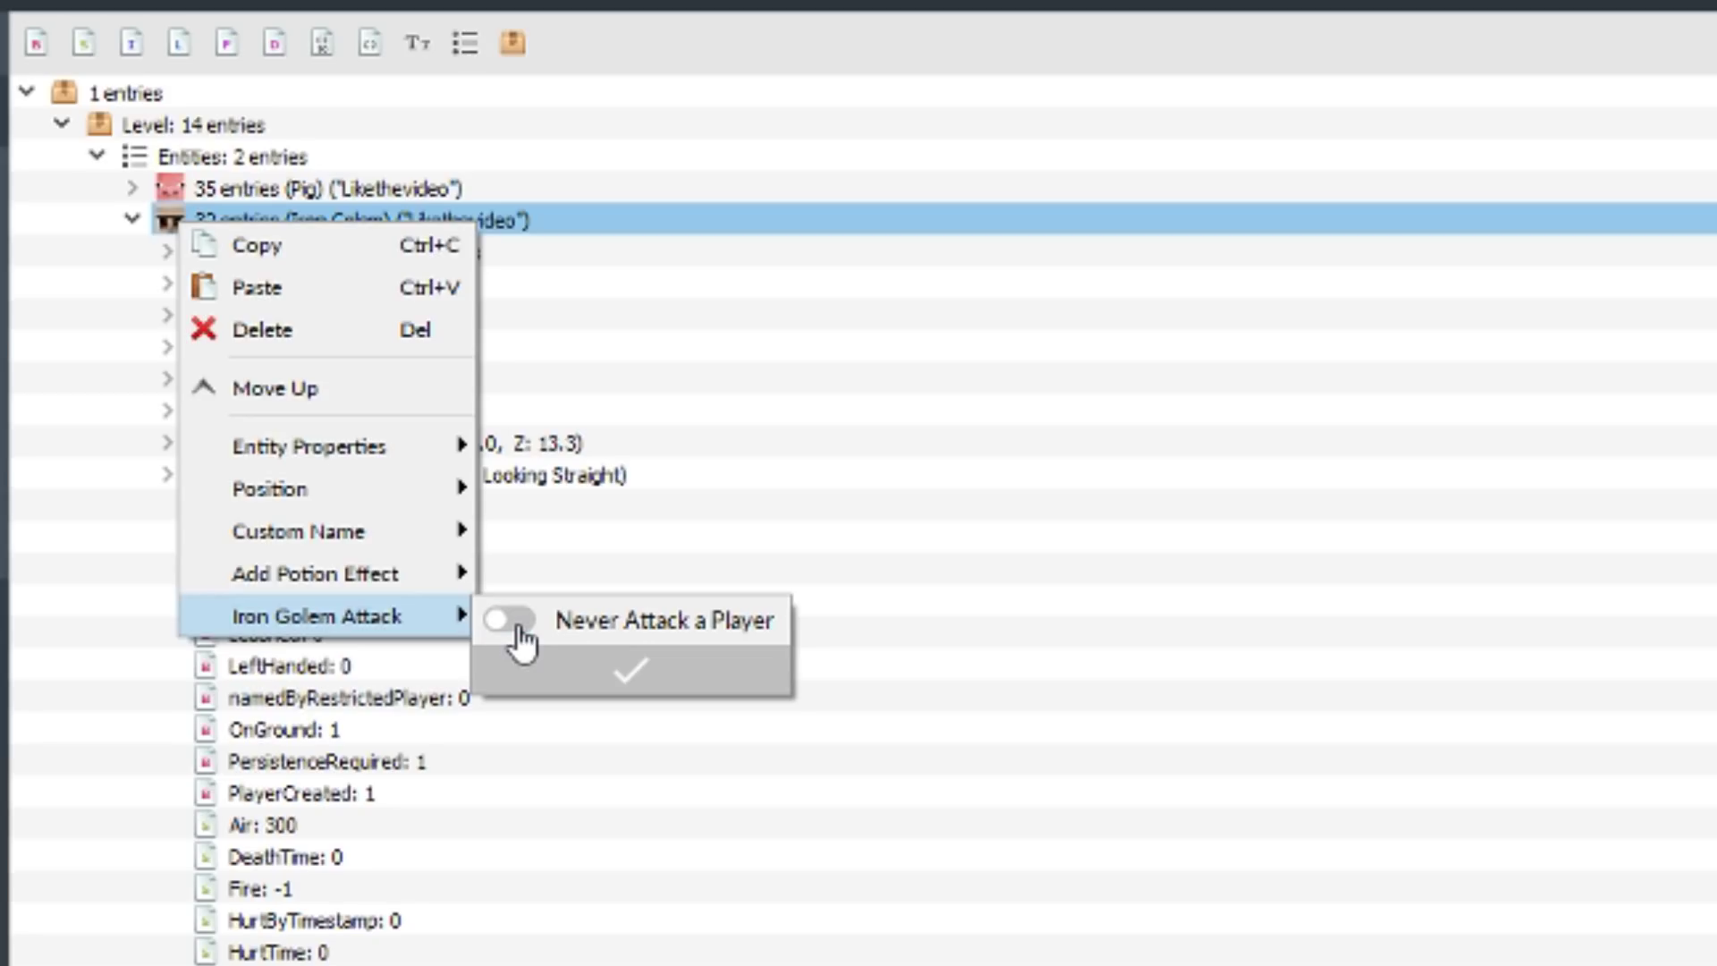
pyautogui.click(534, 663)
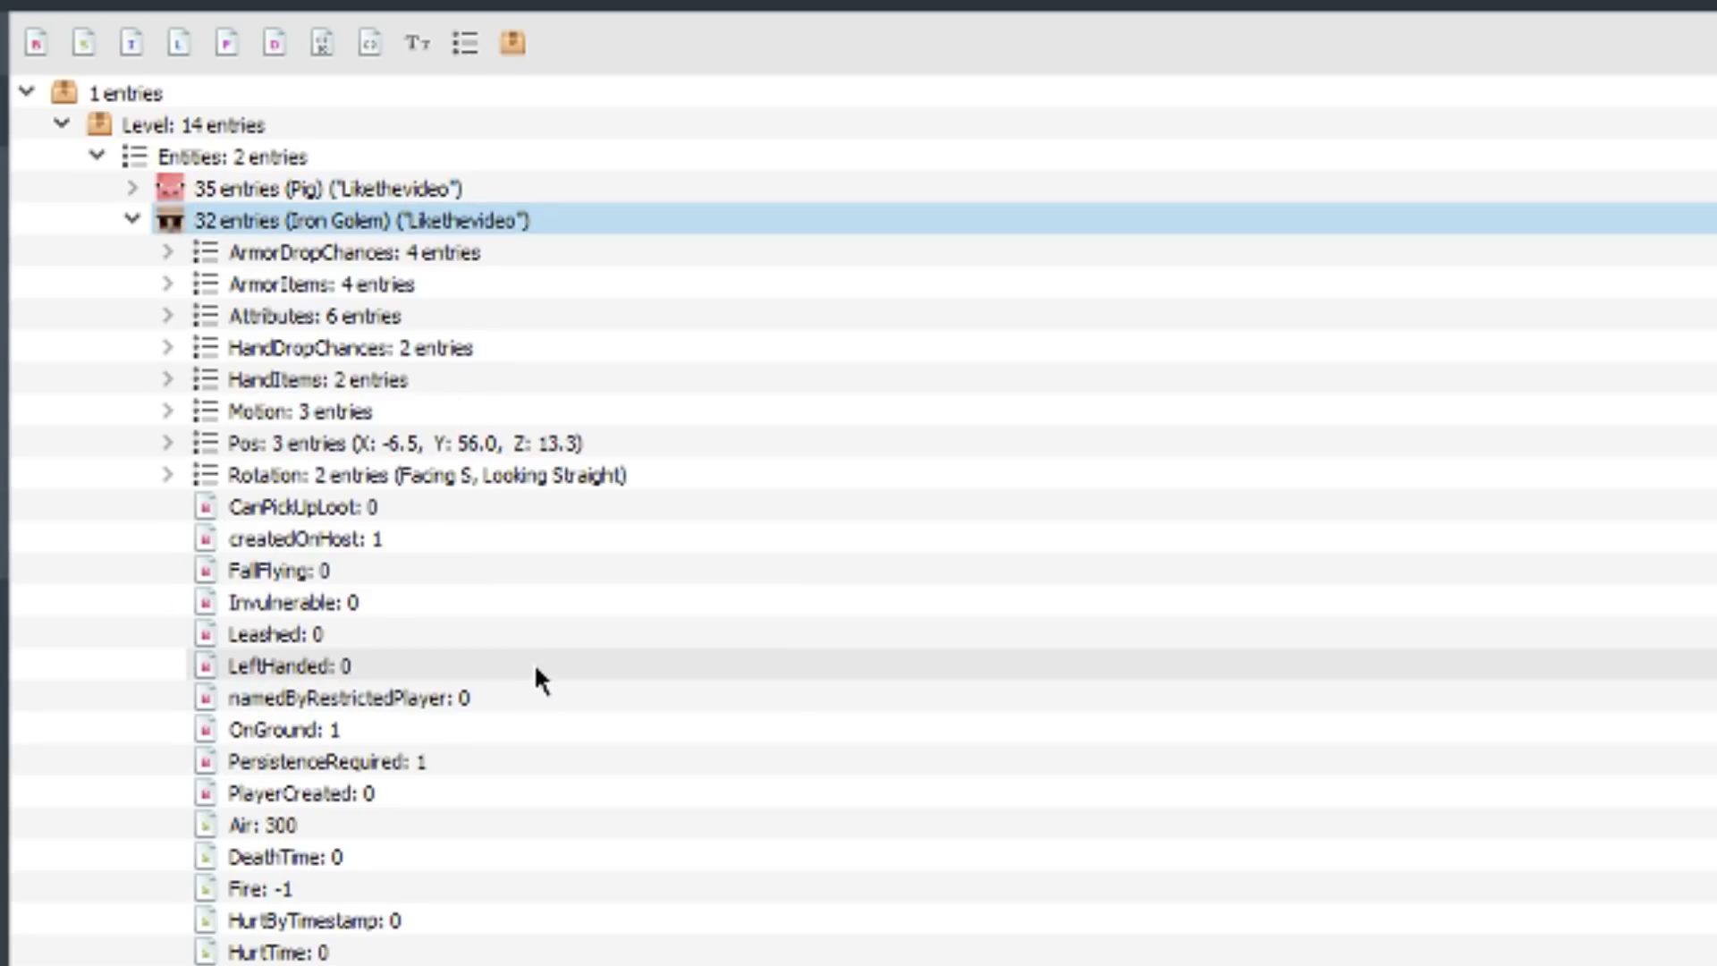
# Step: Give the sheep red wool and make it sheared
pyautogui.rightClick(211, 247)
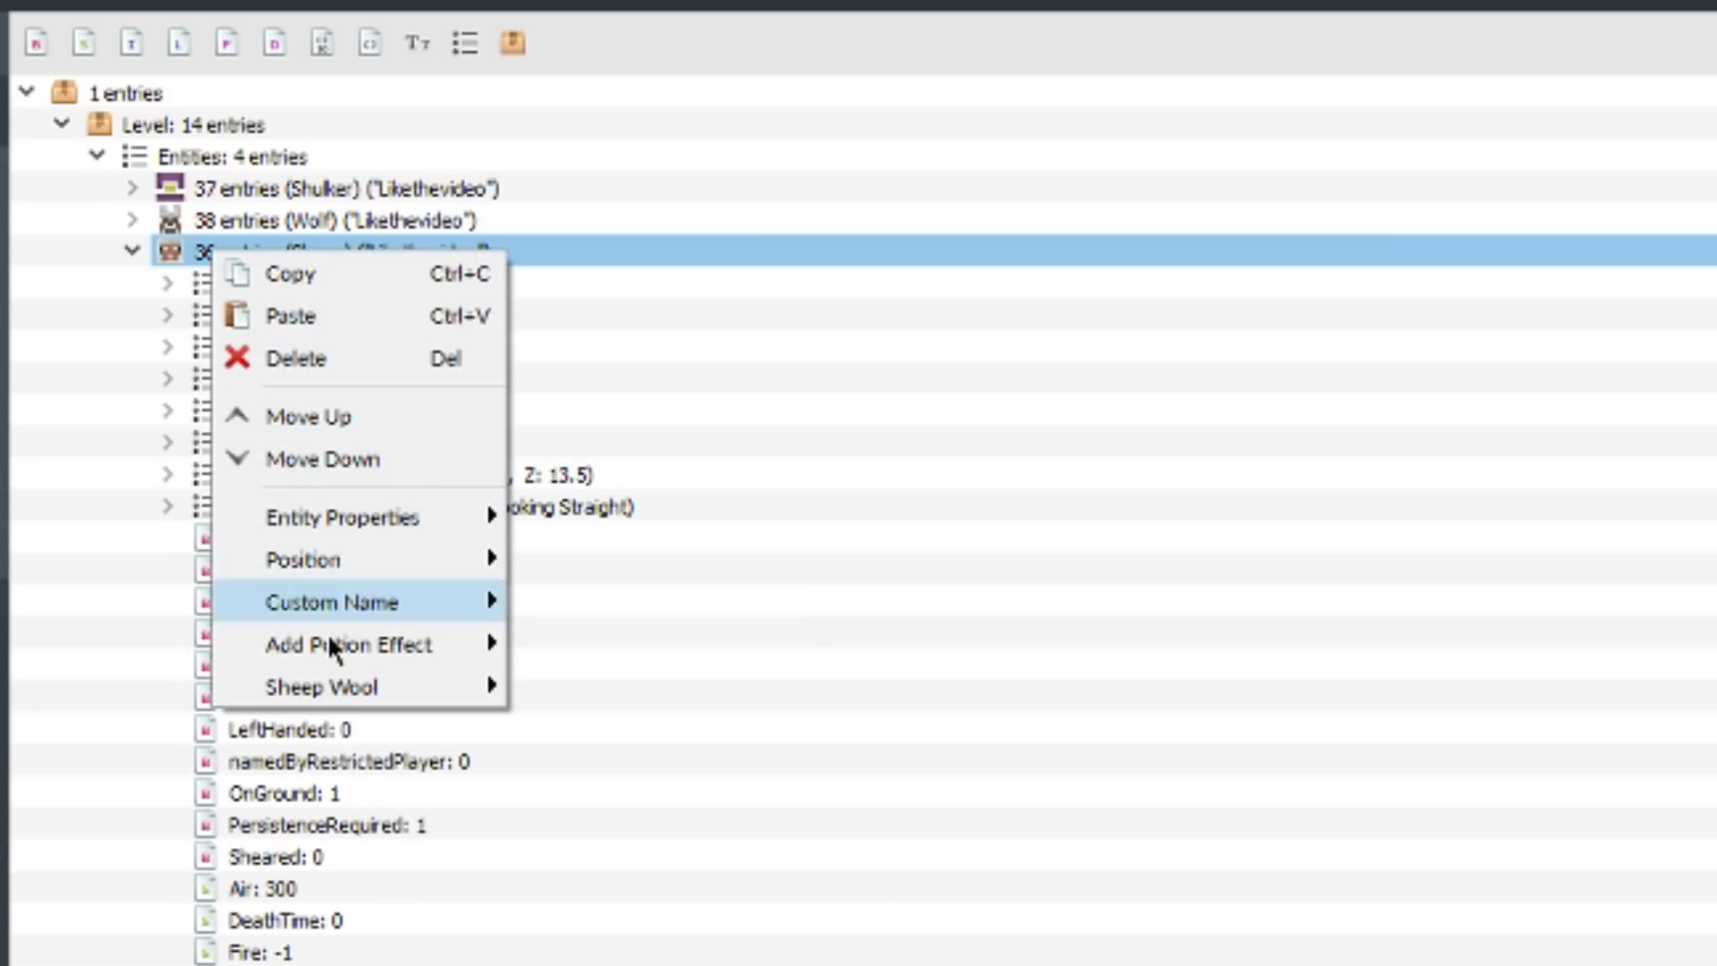
pyautogui.moveTo(333, 685)
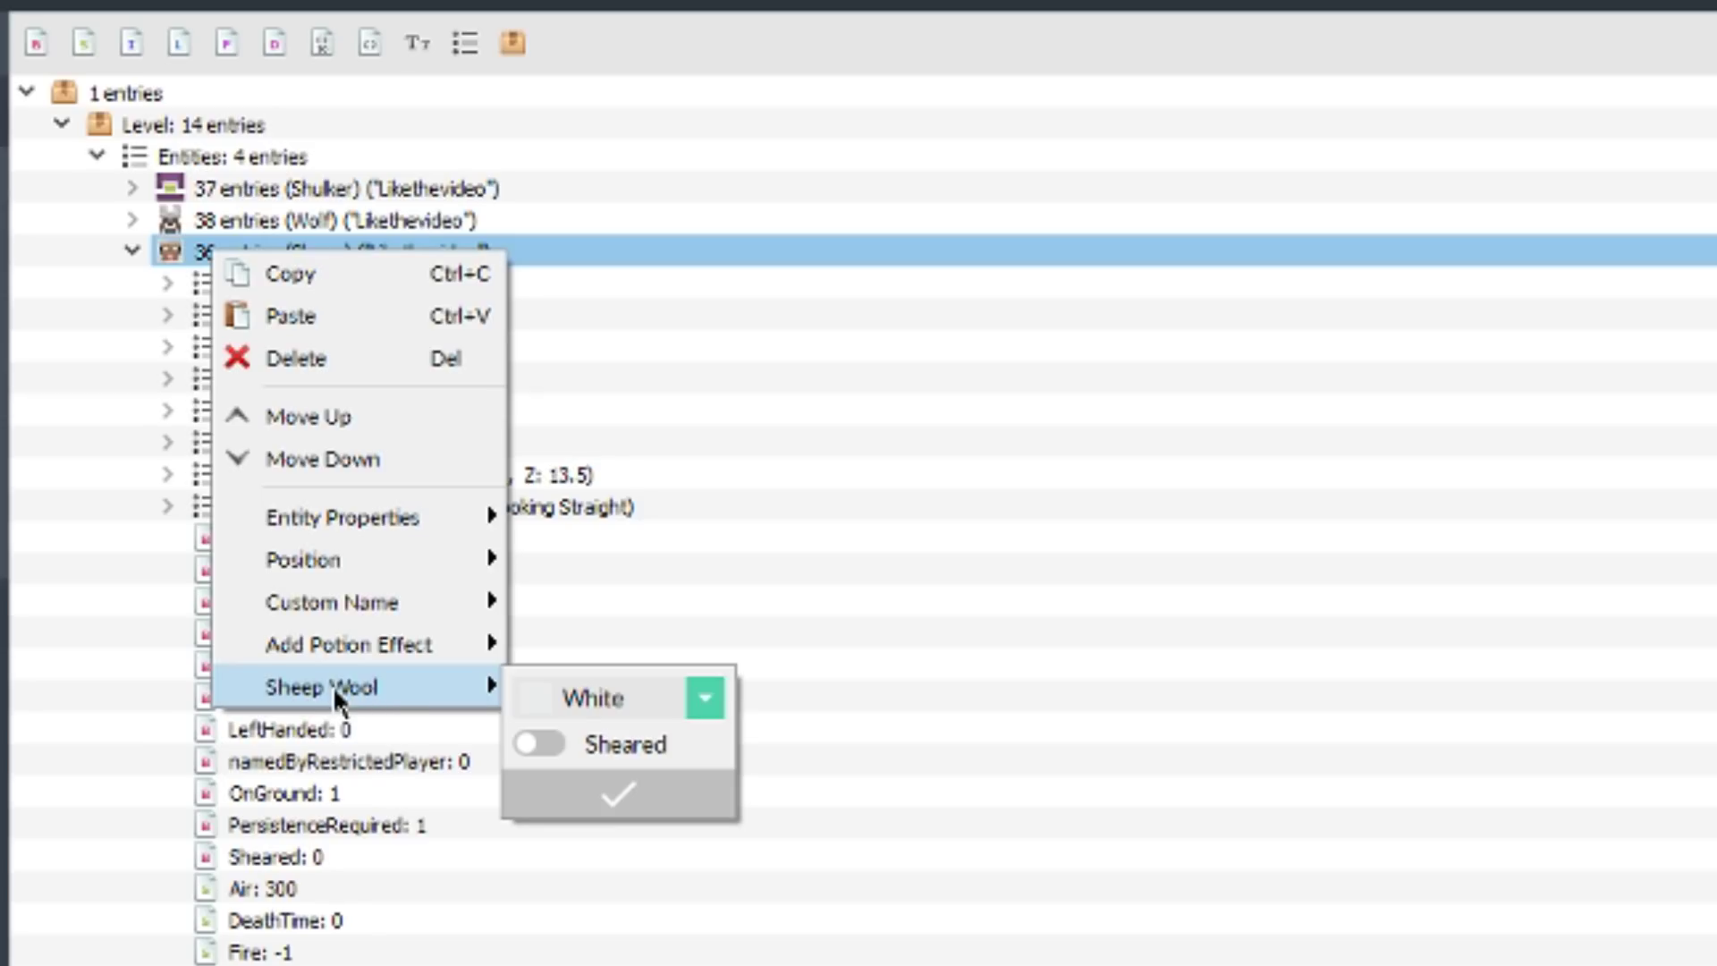
pyautogui.click(585, 702)
pyautogui.scroll(-2, 591, 858)
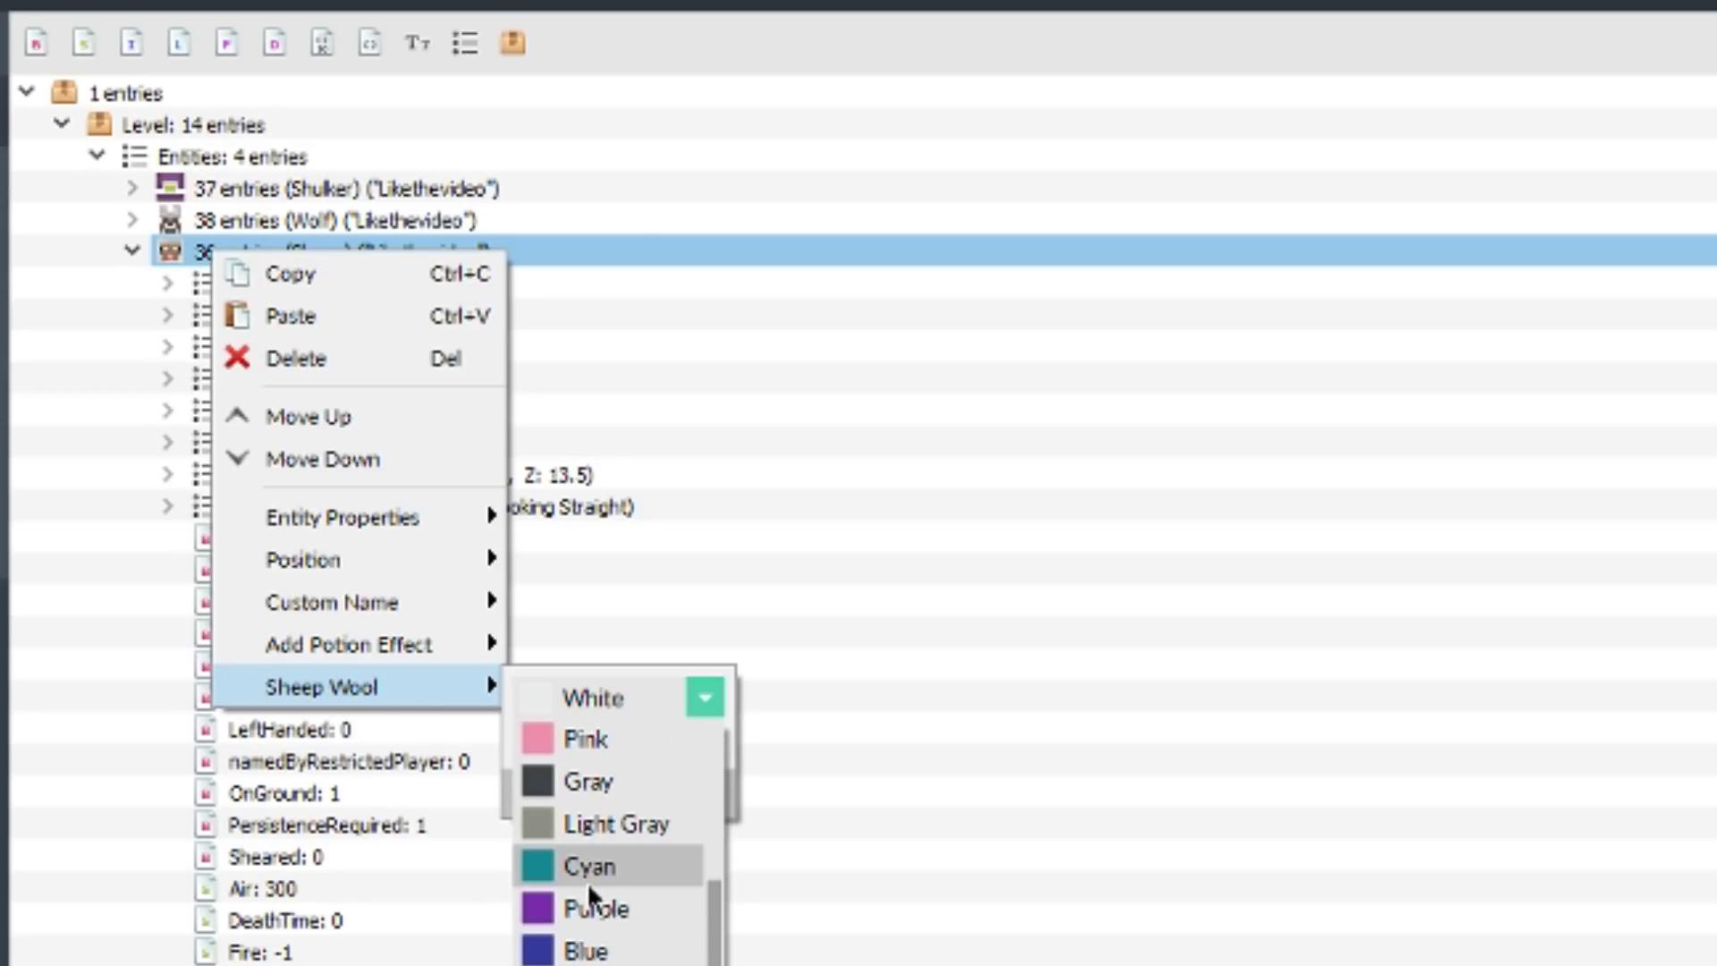
pyautogui.click(606, 904)
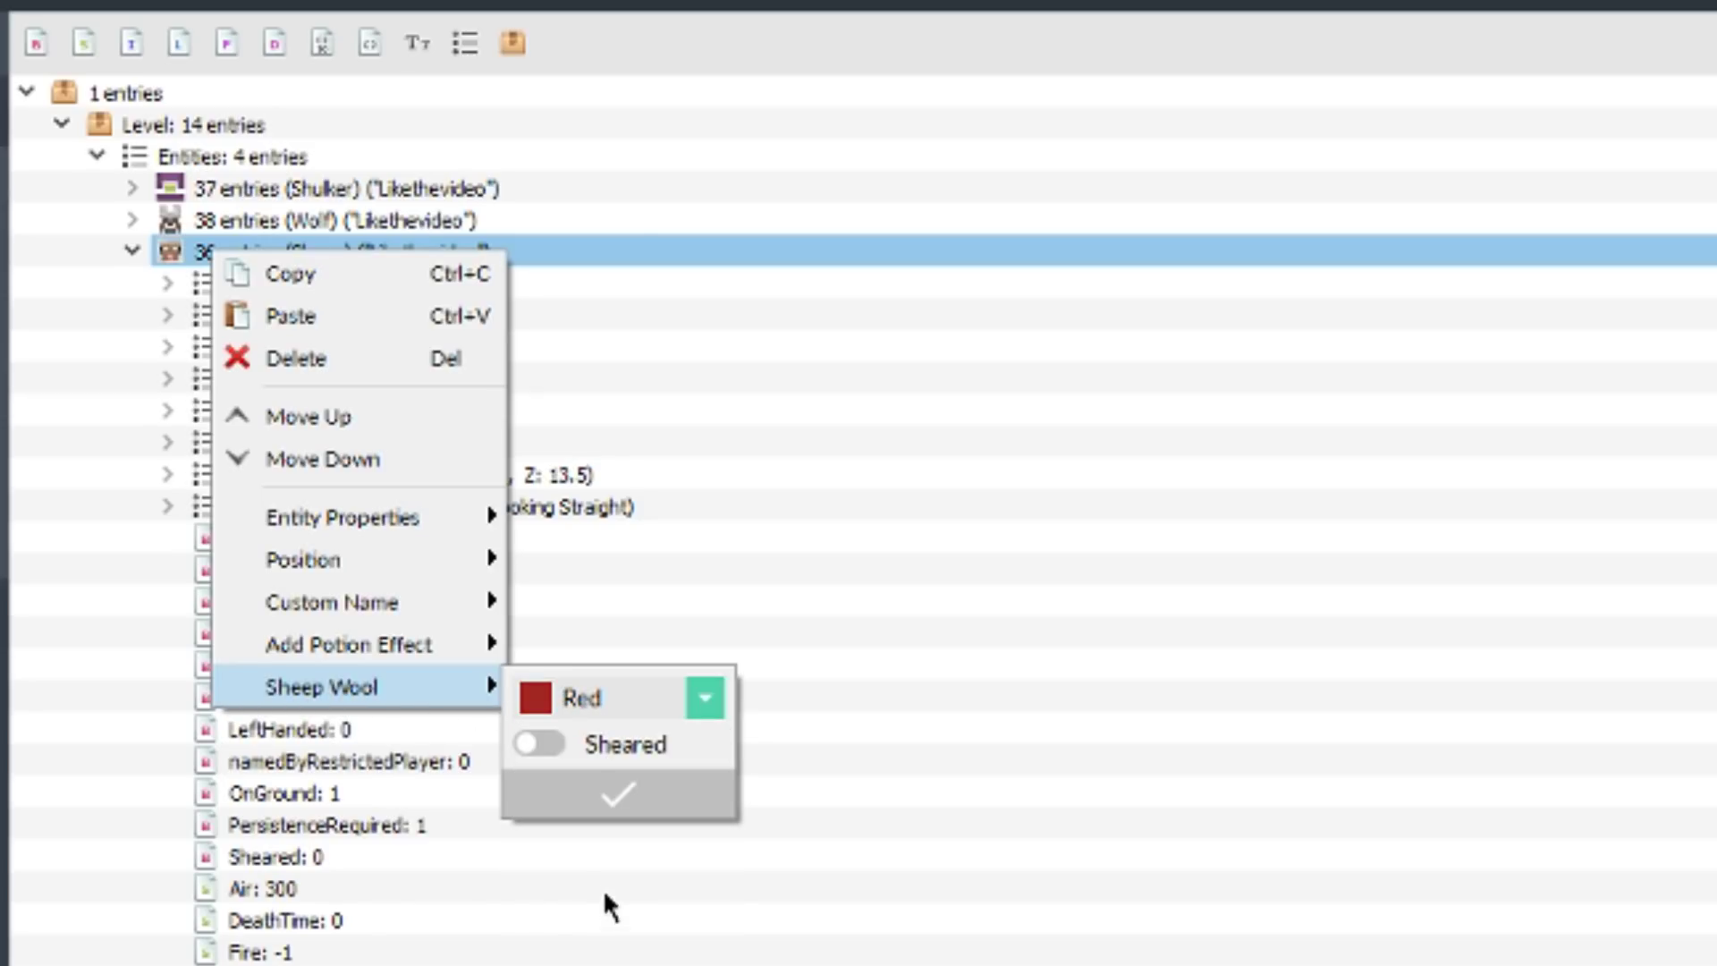
pyautogui.click(592, 790)
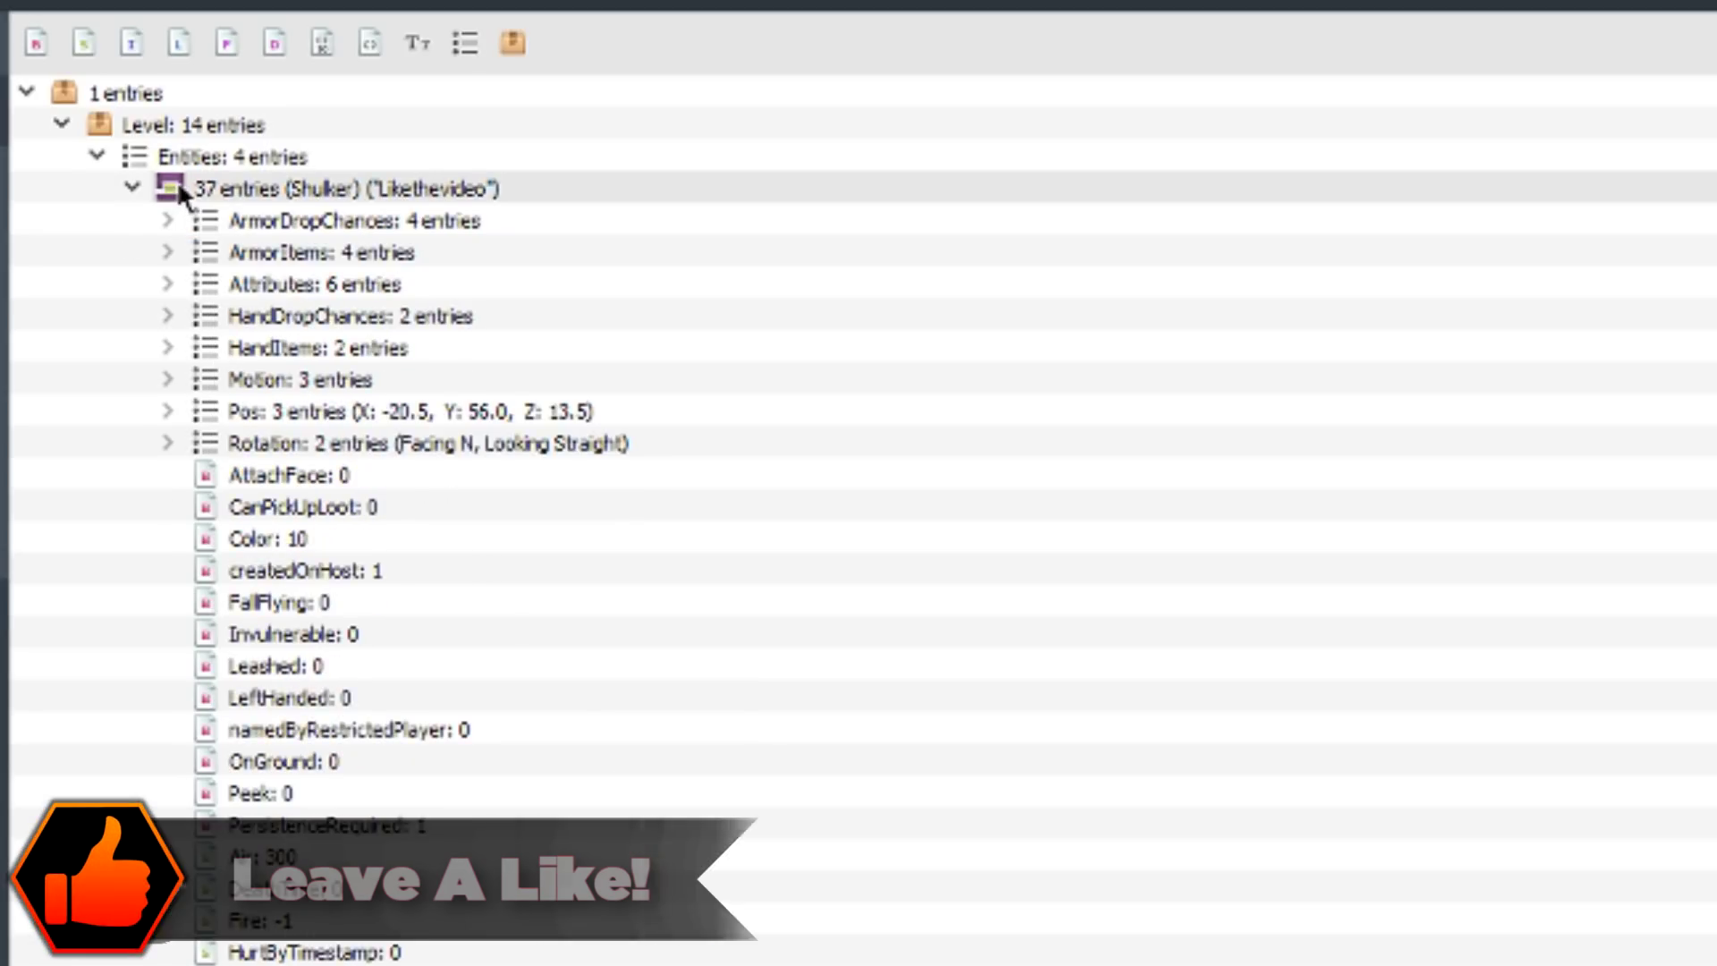
# Step: Set the shulker's colour to Cyan and collapse its data
pyautogui.rightClick(179, 190)
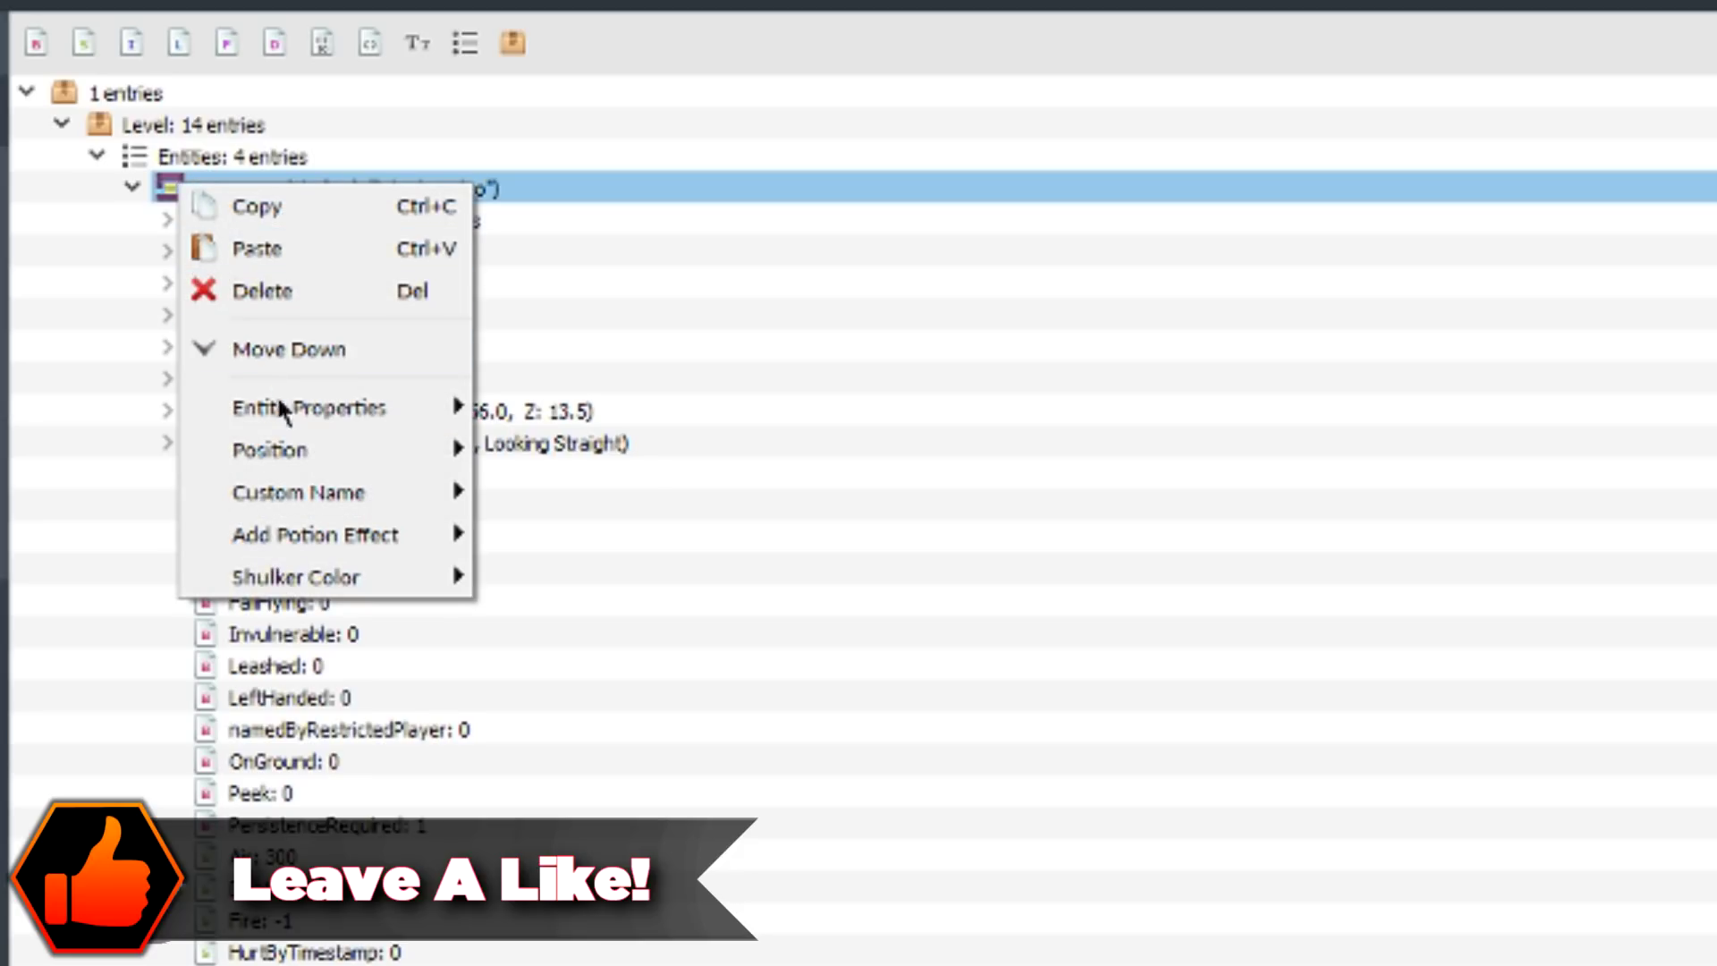
pyautogui.moveTo(318, 567)
pyautogui.click(515, 594)
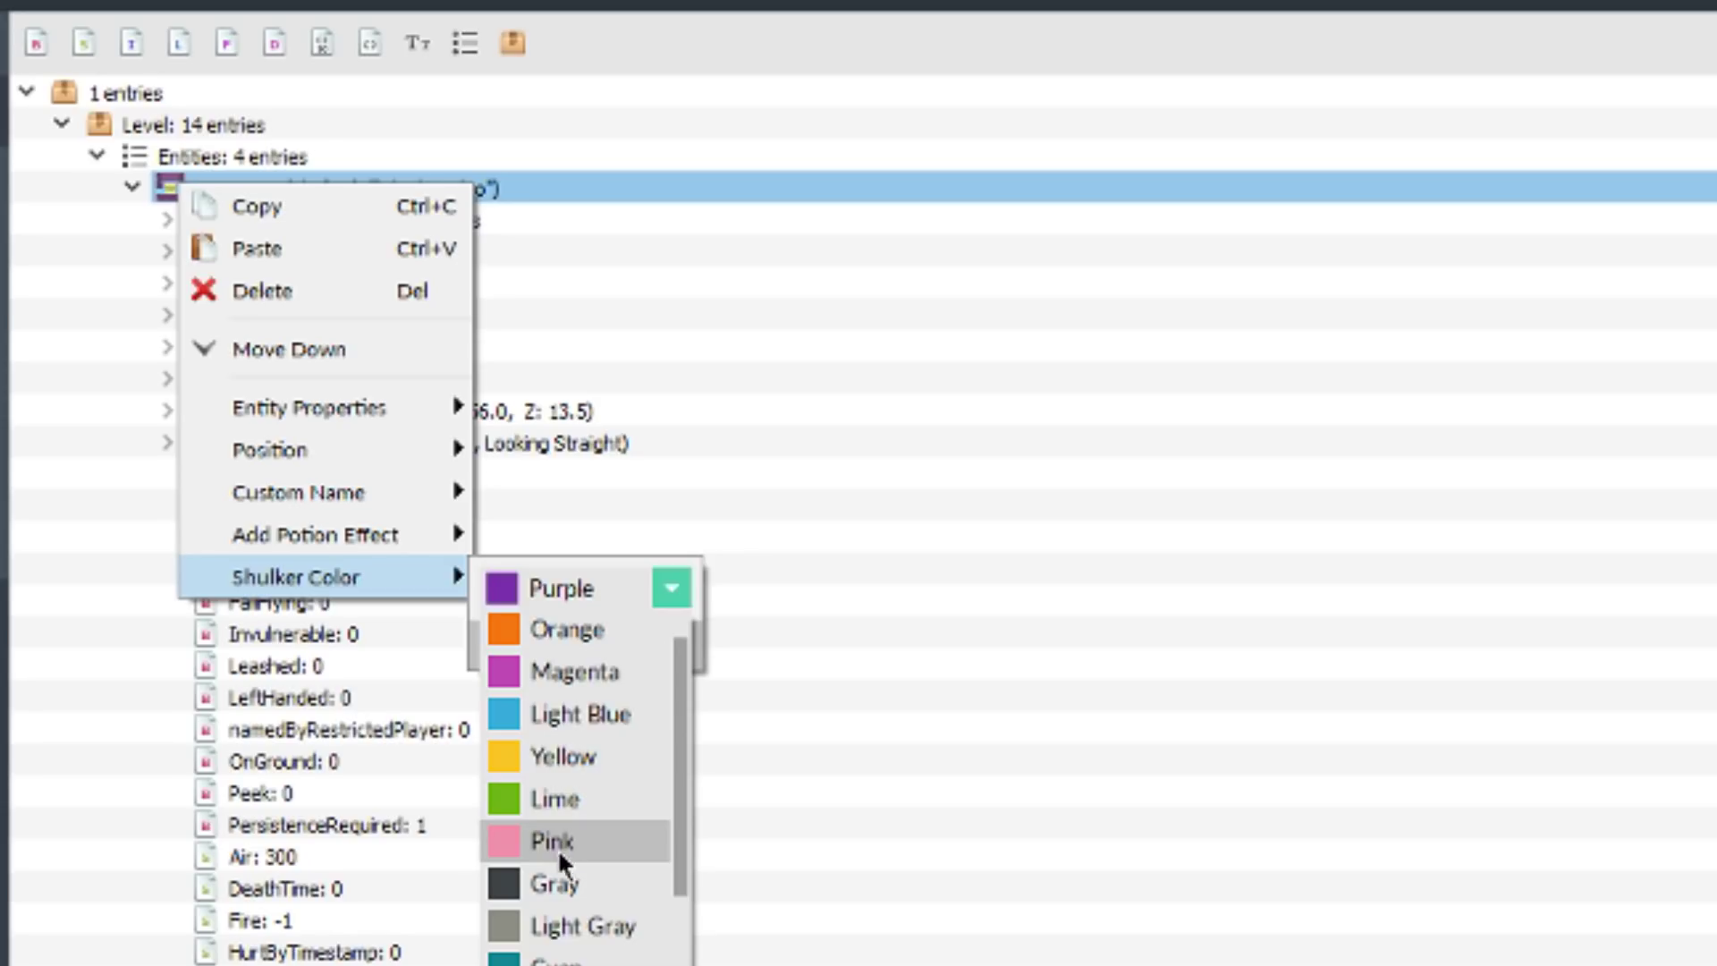
pyautogui.click(555, 957)
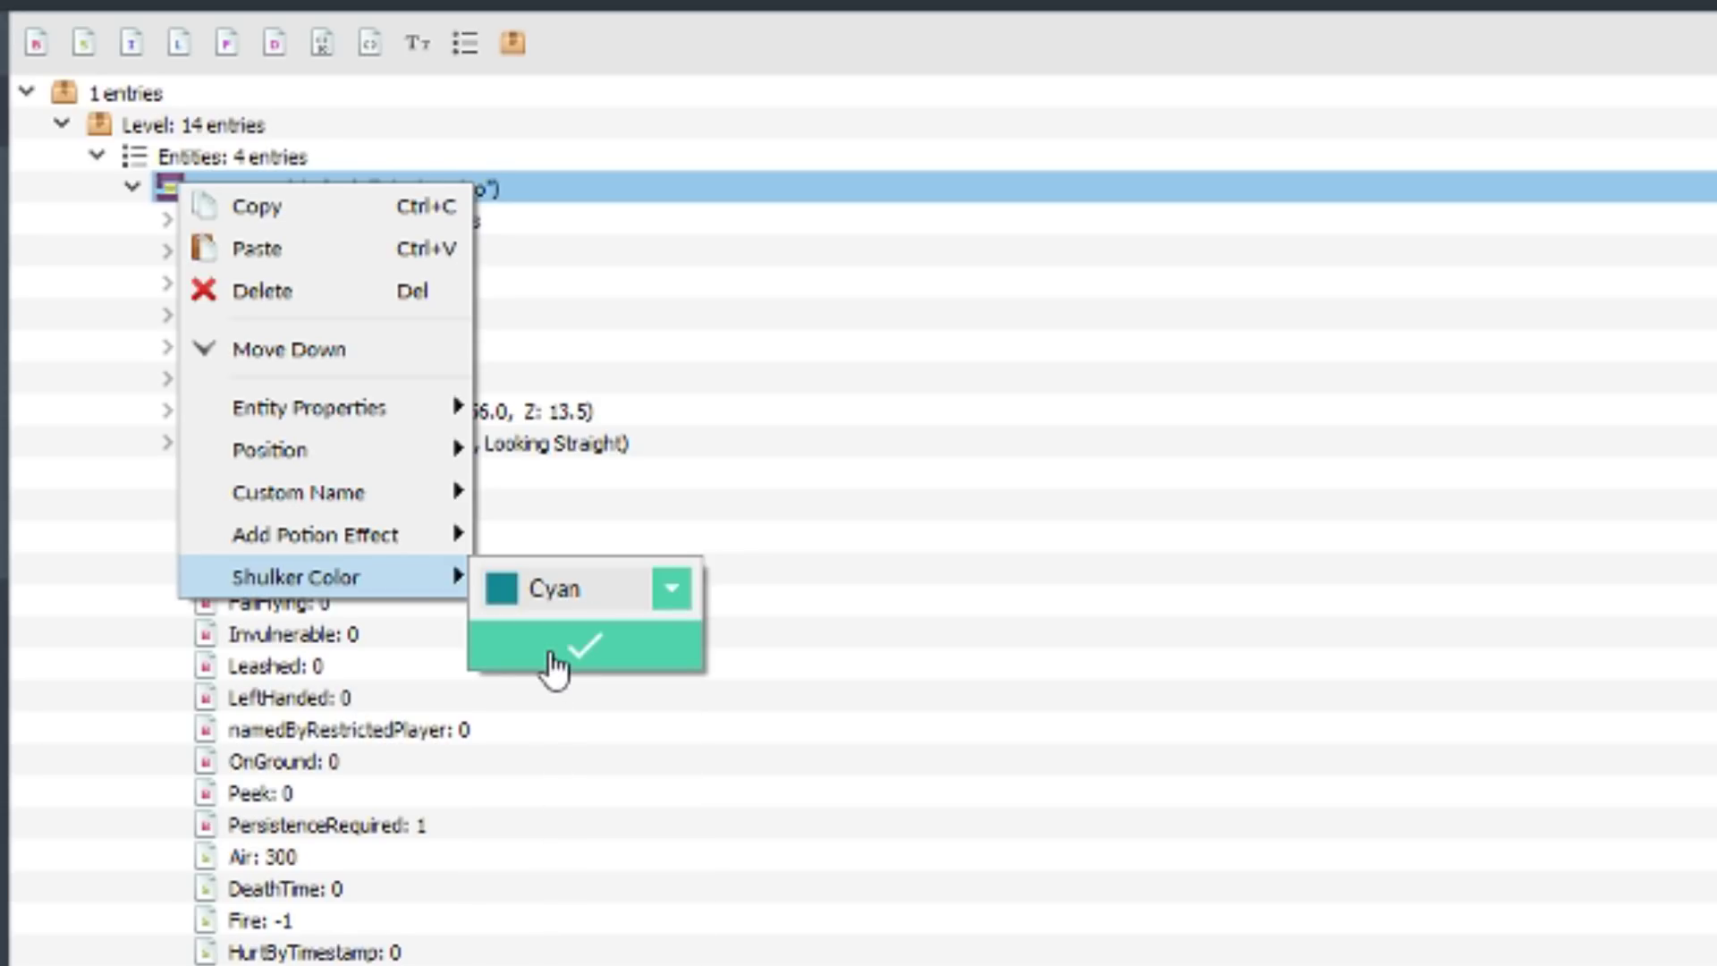
pyautogui.click(550, 647)
pyautogui.click(132, 186)
# Step: Give the wolf a Green collar colour and collapse its data
pyautogui.rightClick(211, 215)
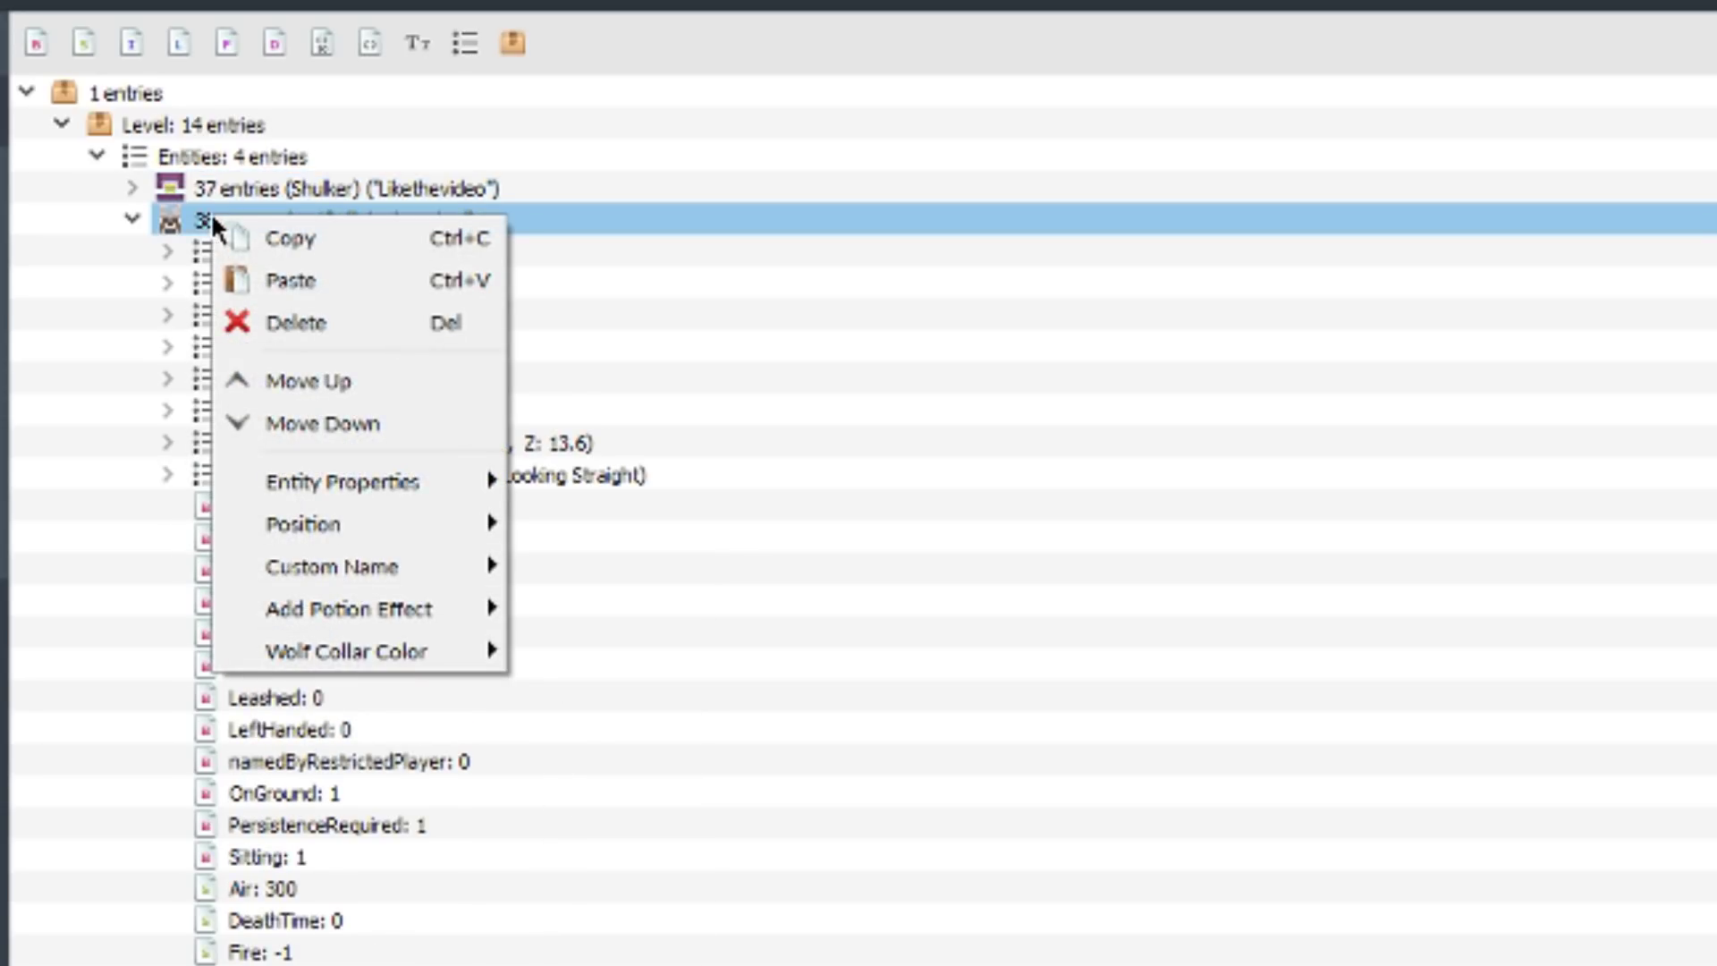
pyautogui.moveTo(350, 650)
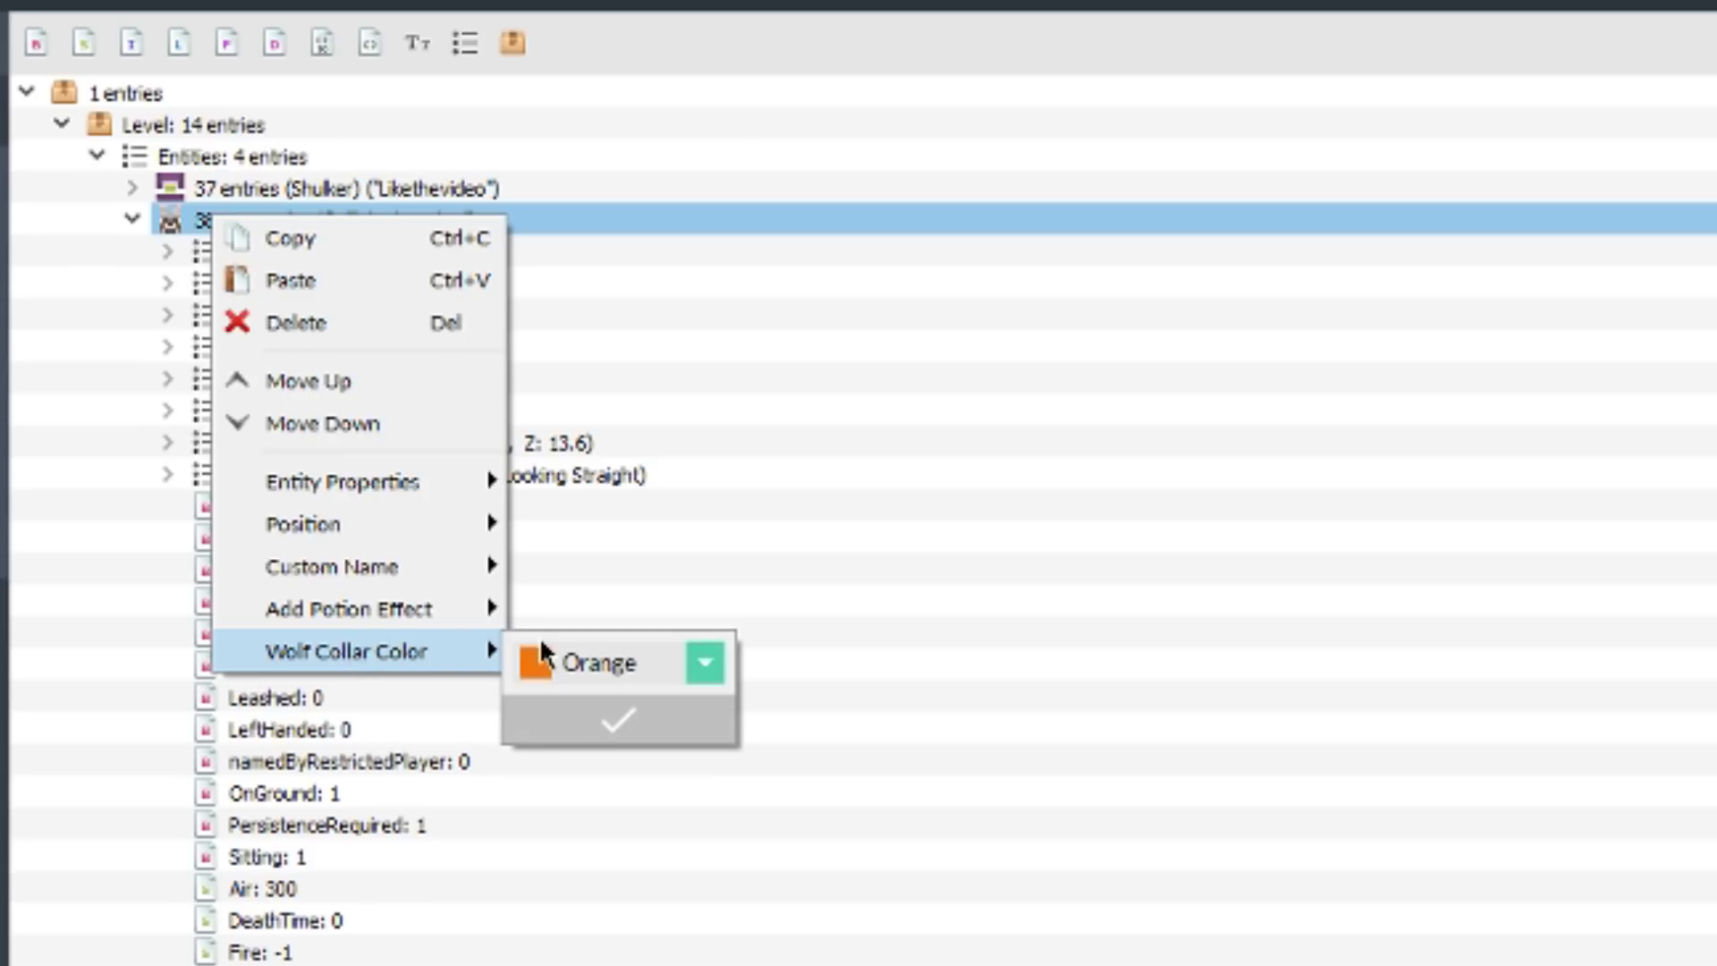
pyautogui.click(617, 659)
pyautogui.scroll(-2, 590, 756)
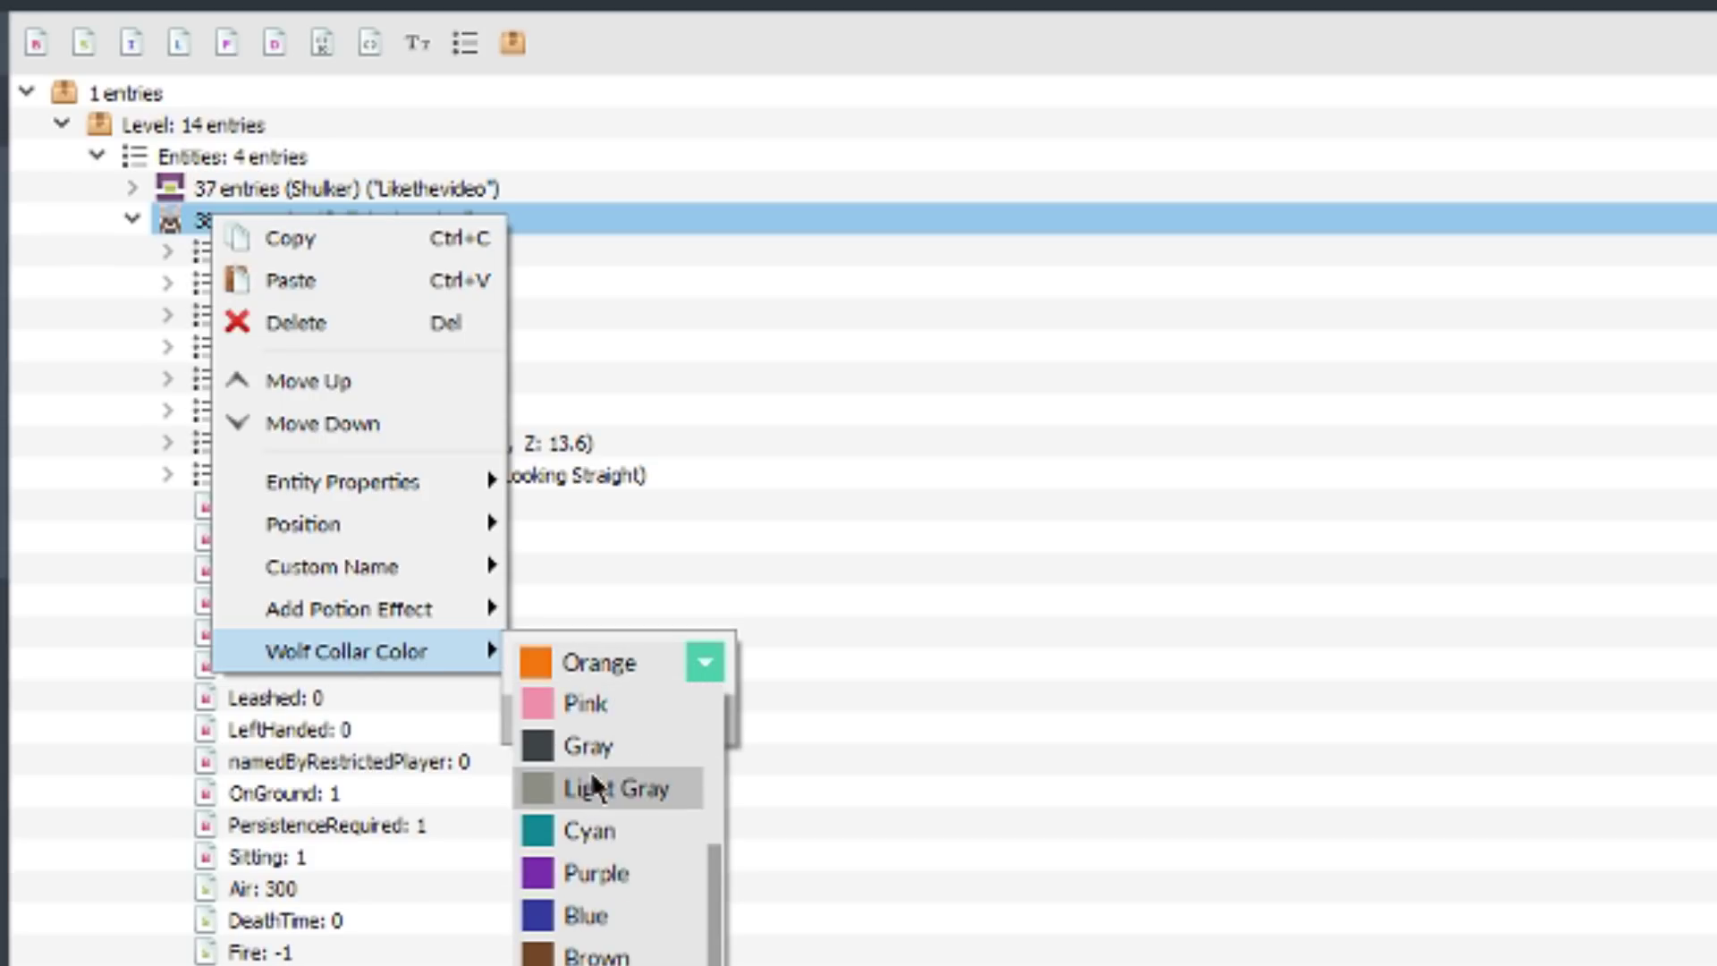
pyautogui.click(626, 948)
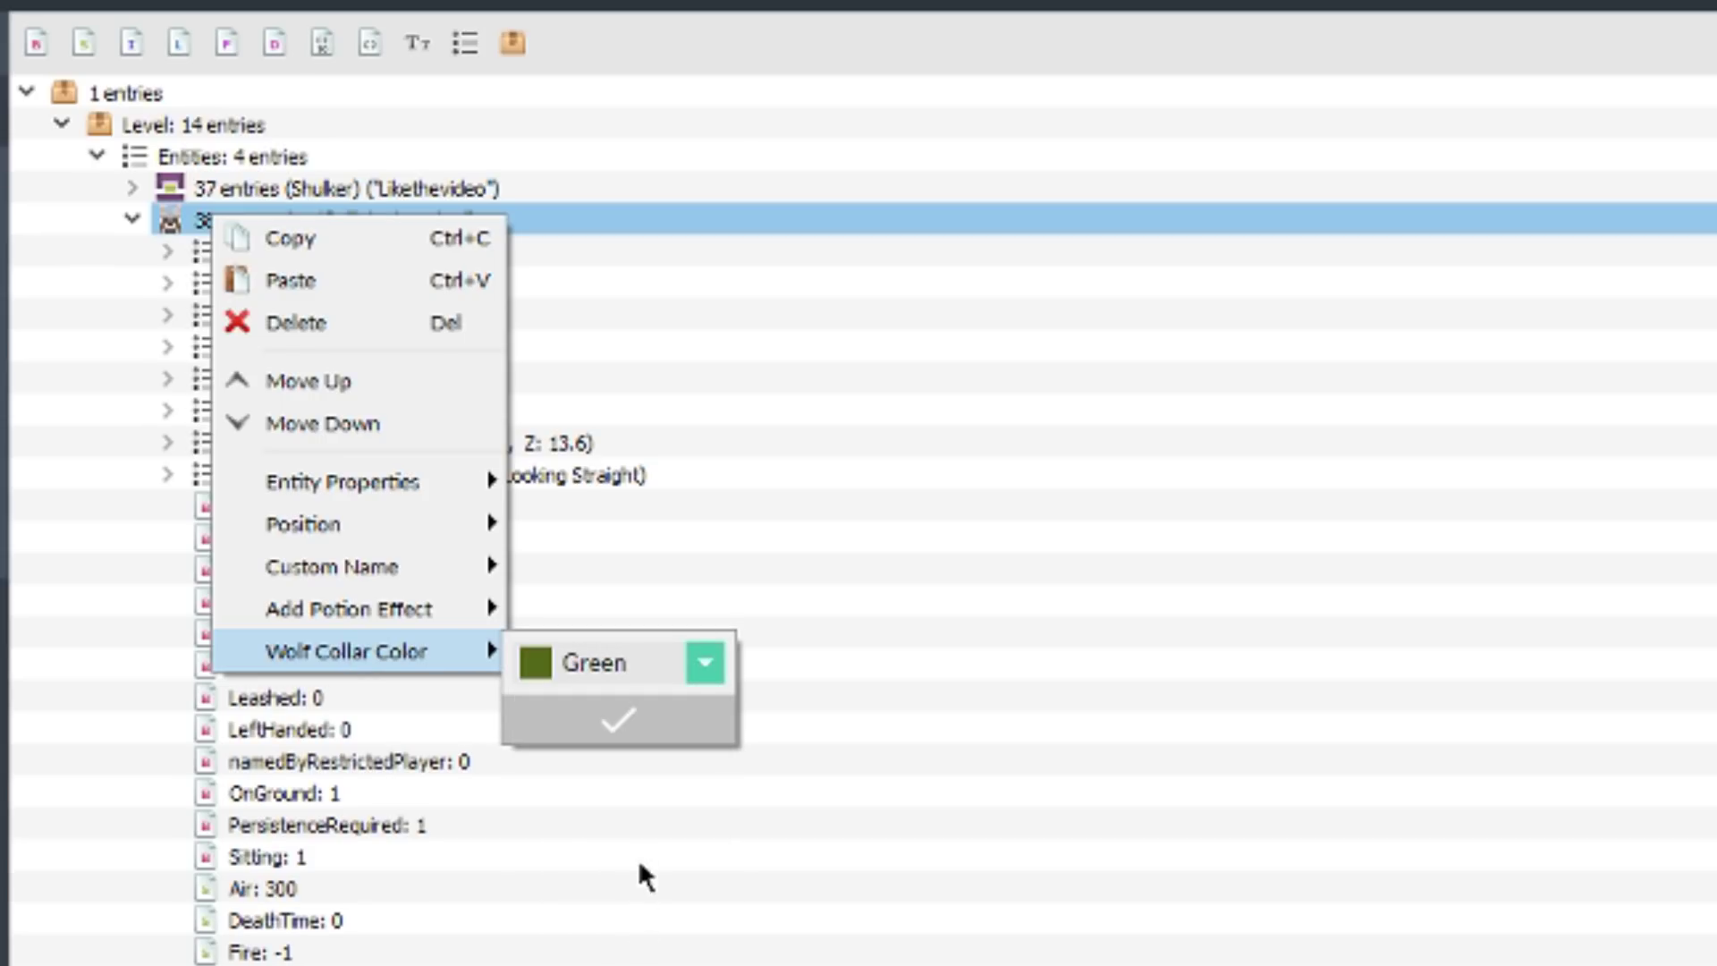
pyautogui.click(615, 718)
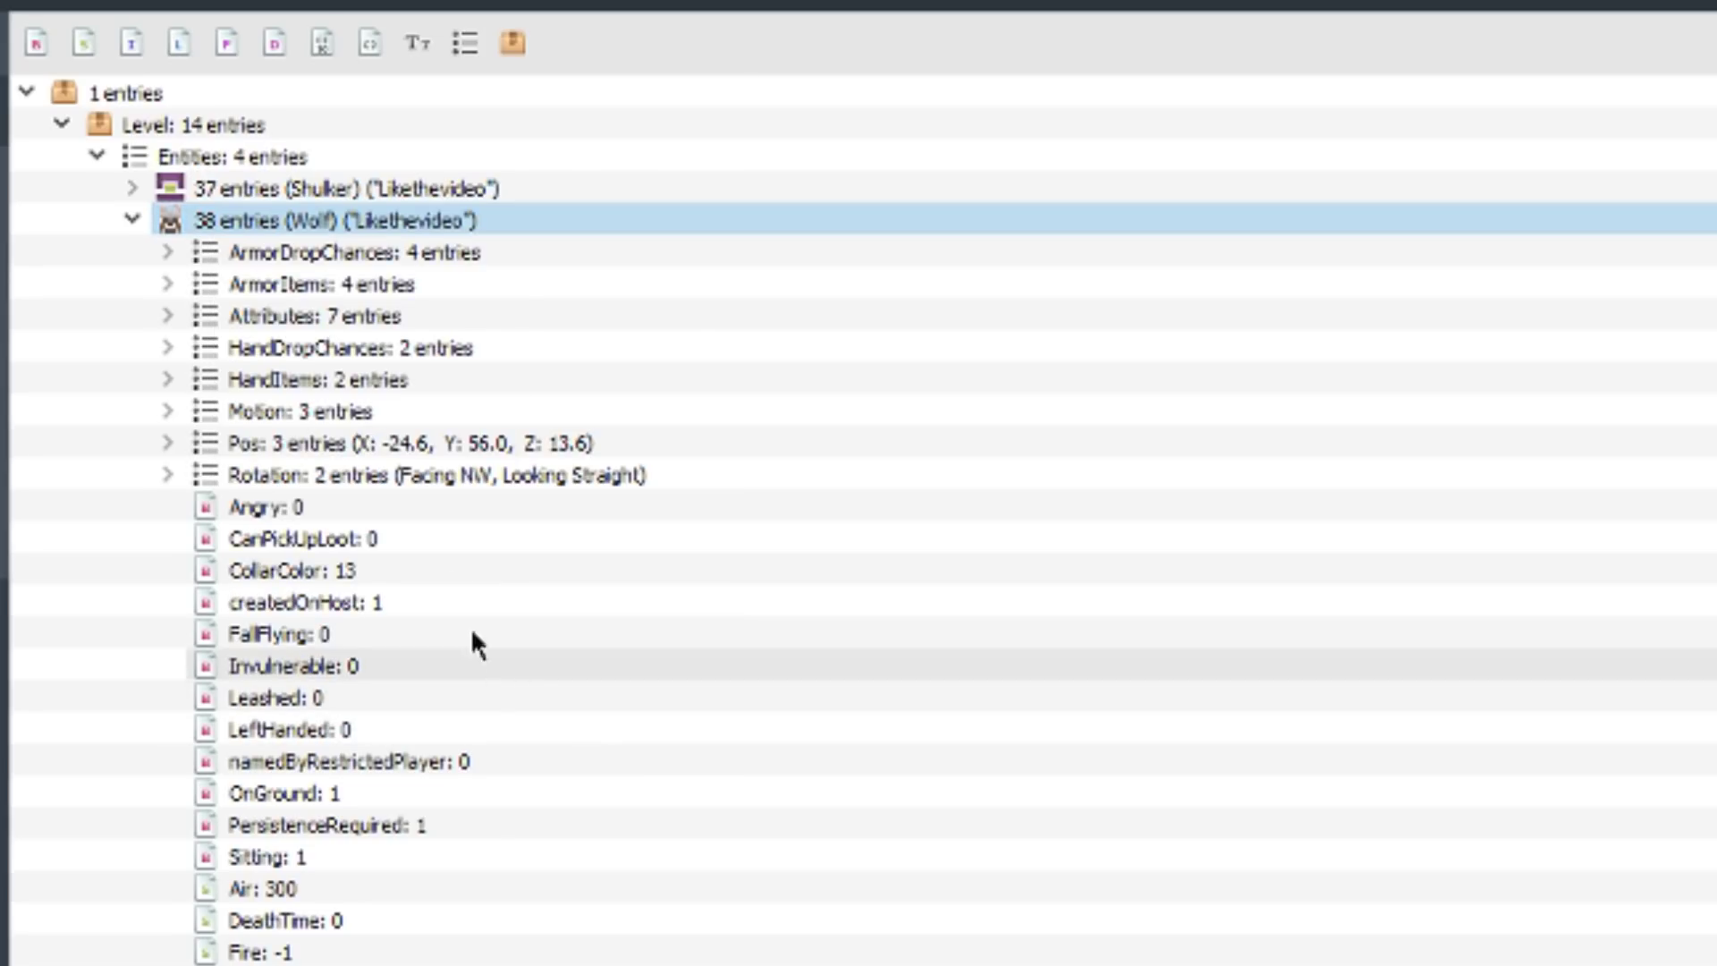
pyautogui.click(131, 218)
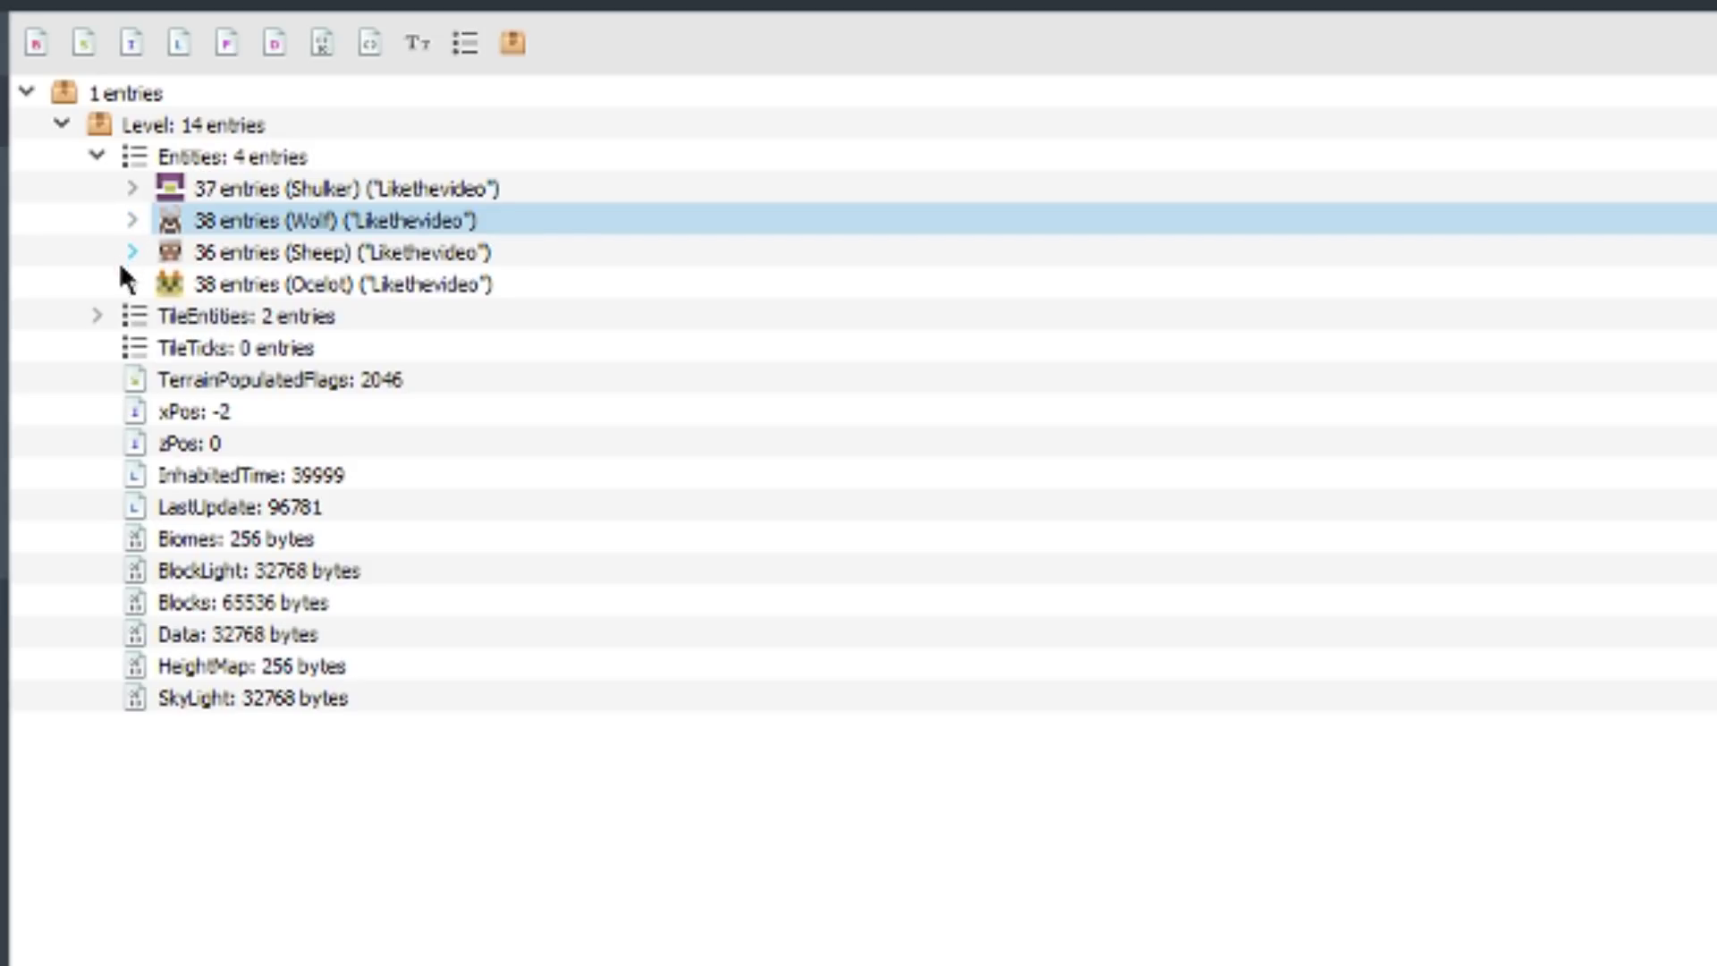
# Step: Make the first Bed tile entity magenta
pyautogui.click(98, 315)
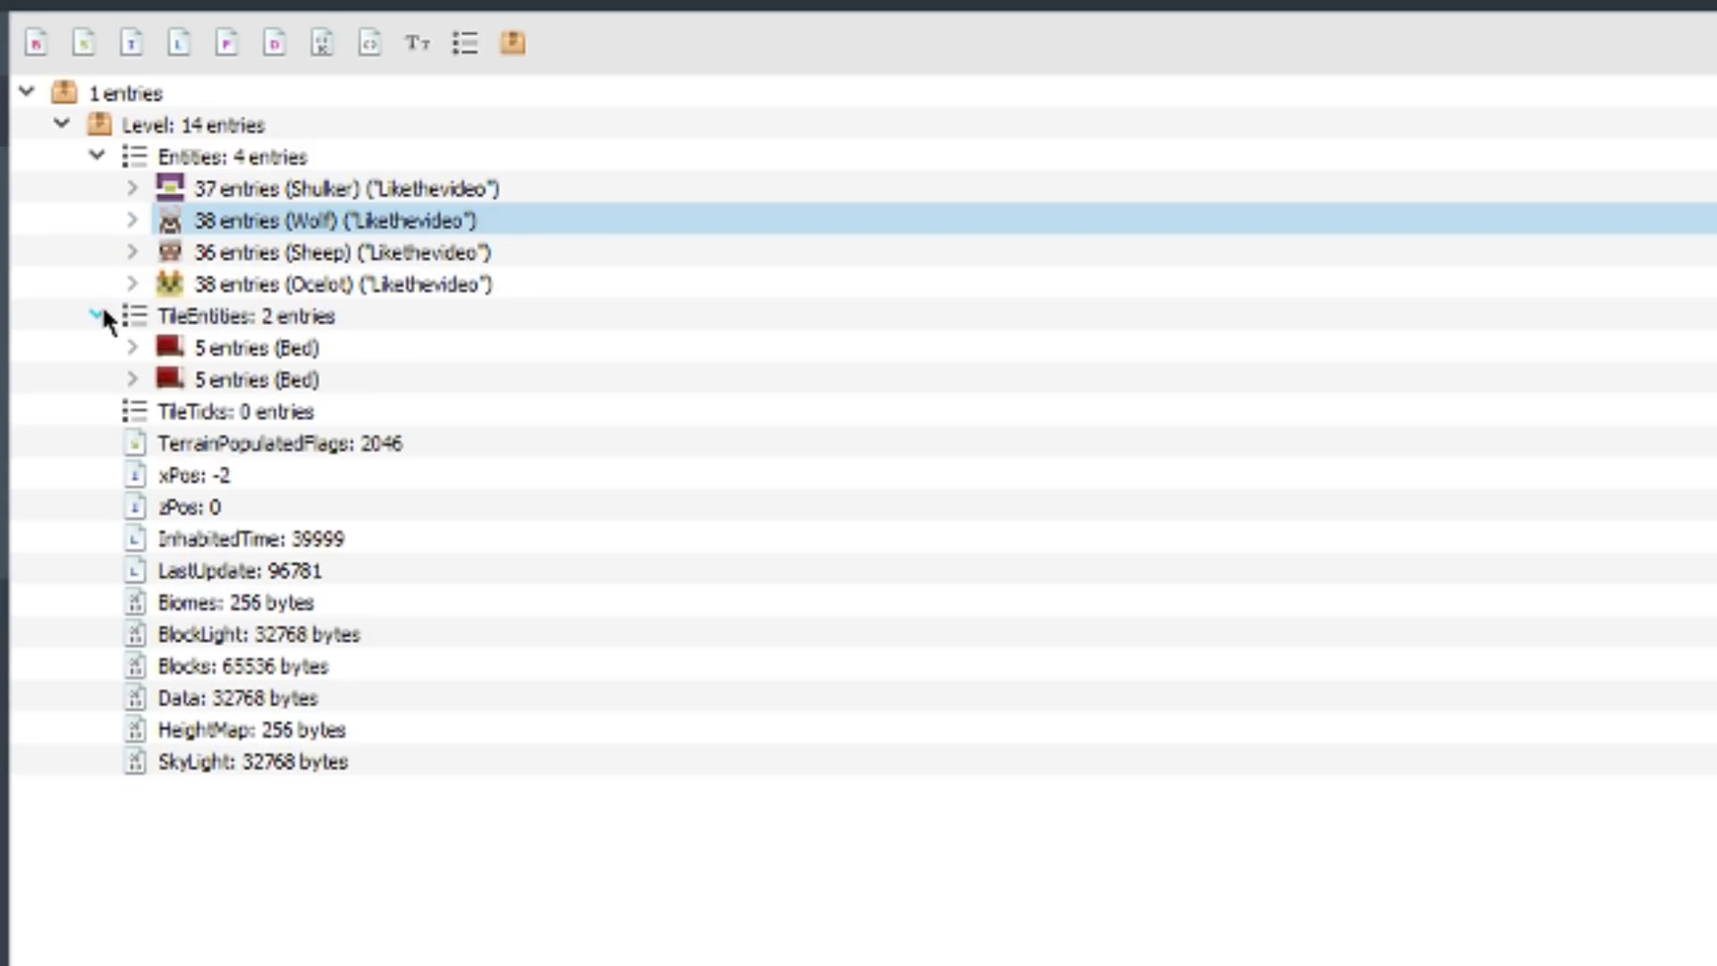
pyautogui.click(132, 348)
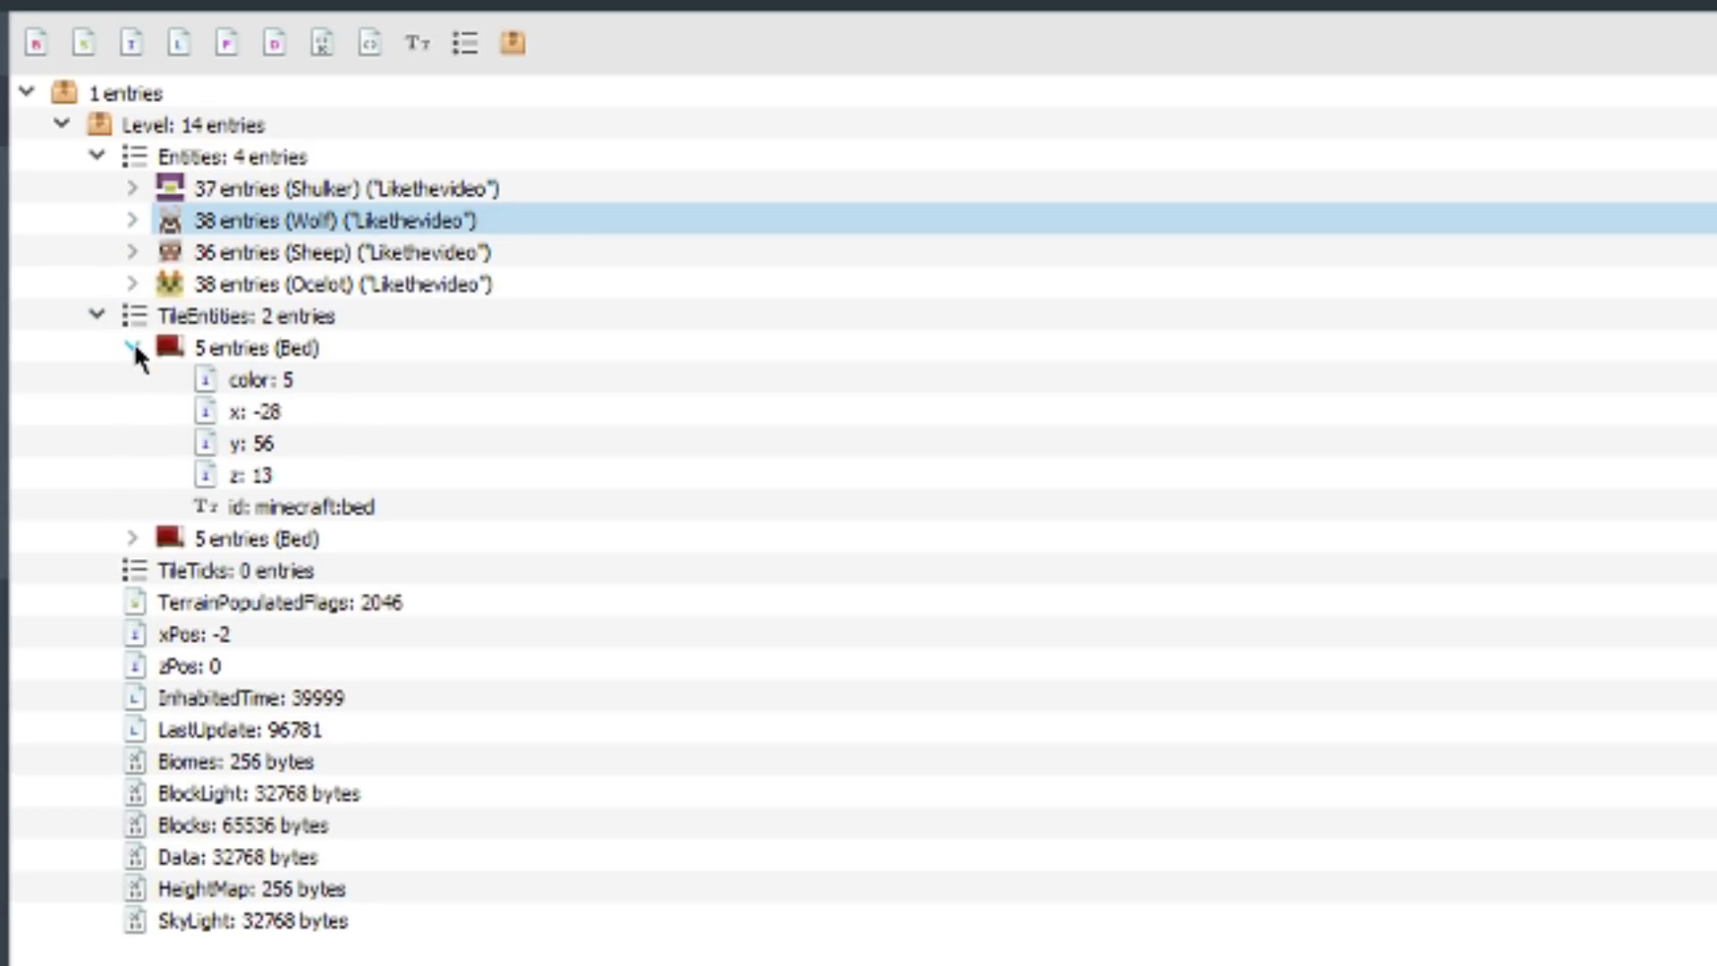
pyautogui.rightClick(186, 349)
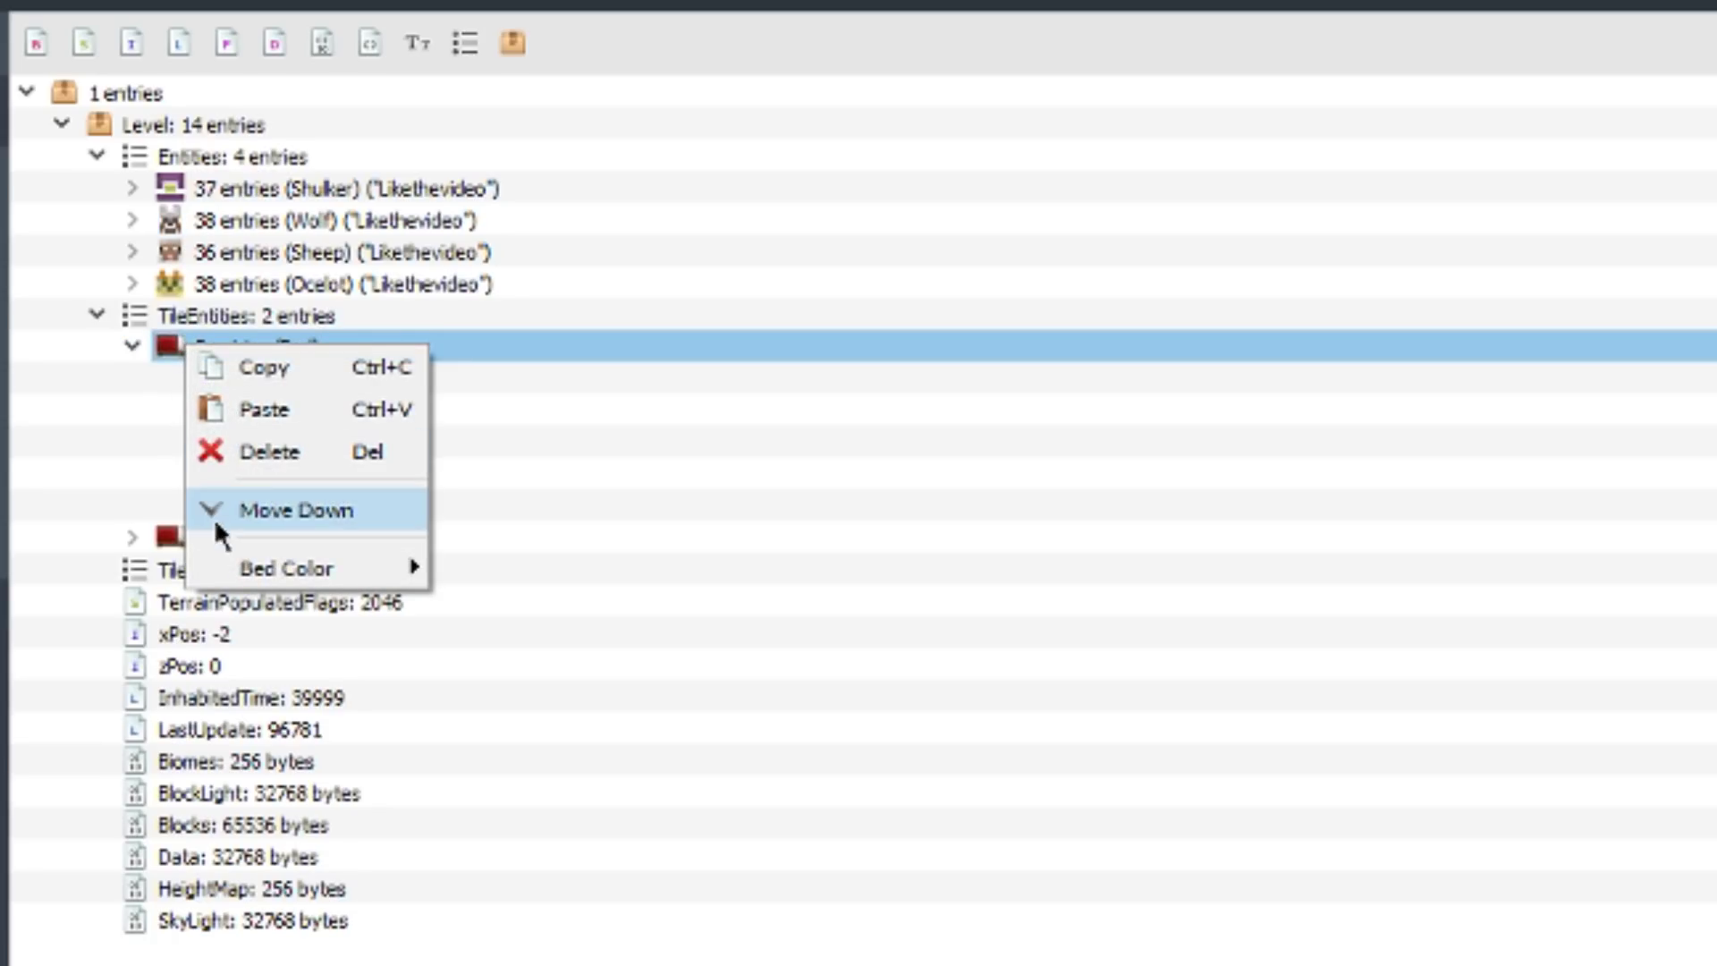
pyautogui.moveTo(354, 569)
pyautogui.click(492, 582)
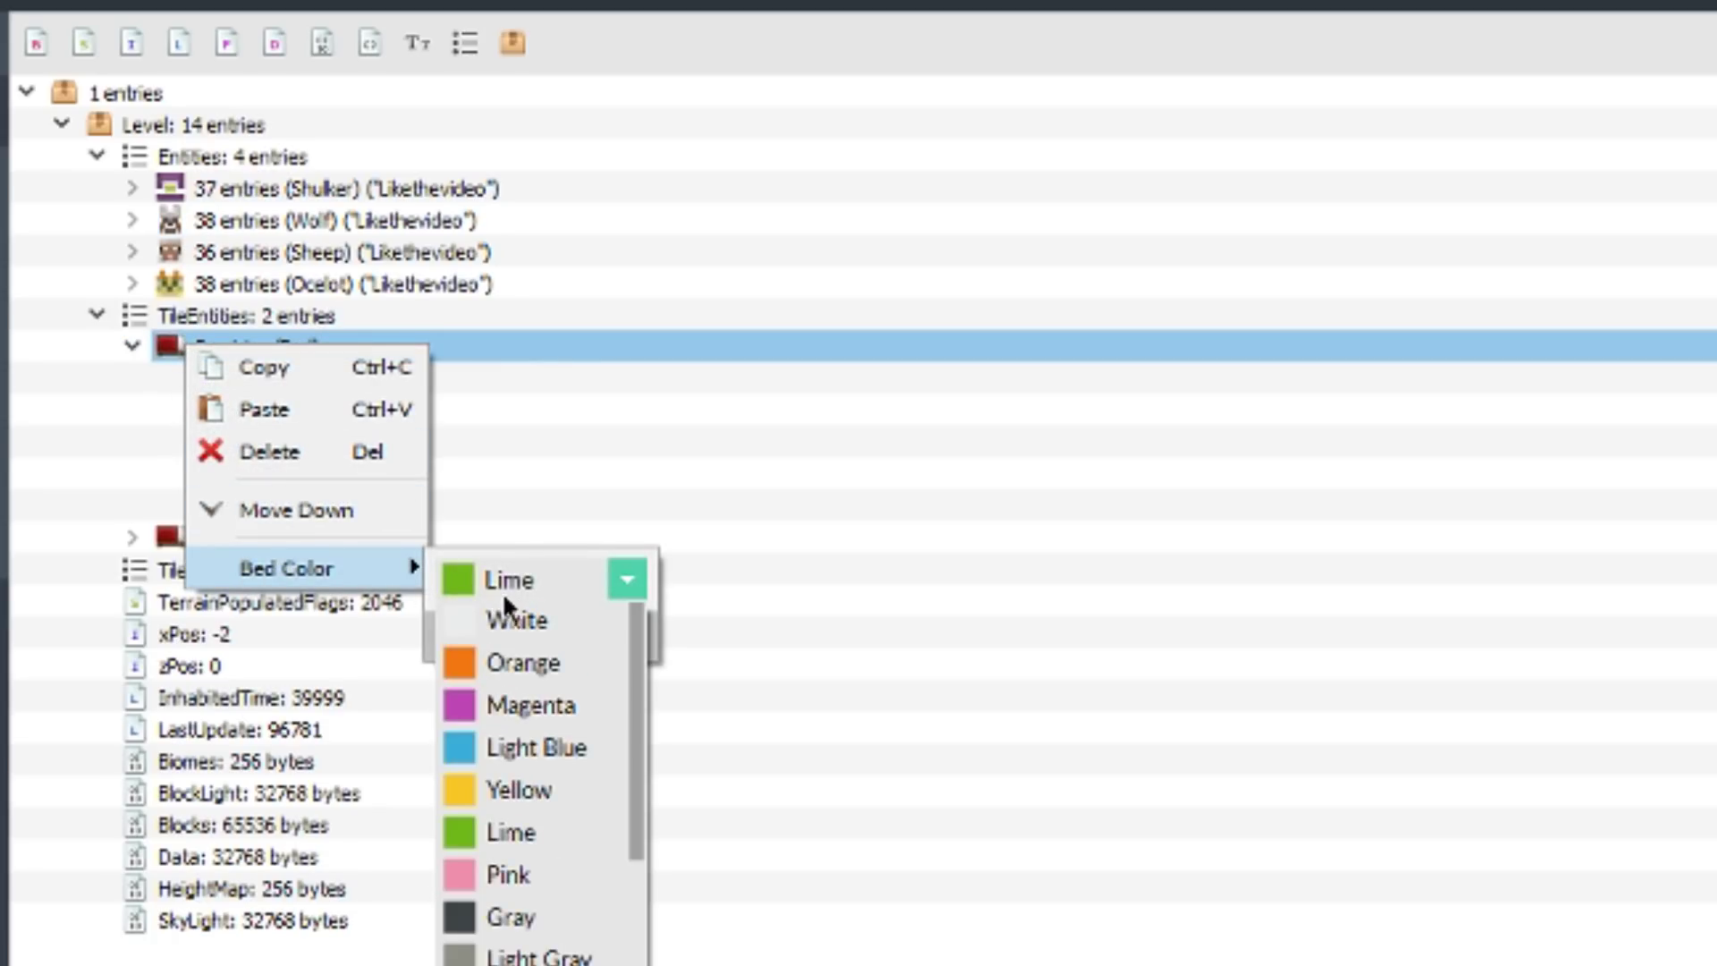
pyautogui.click(515, 707)
pyautogui.click(507, 637)
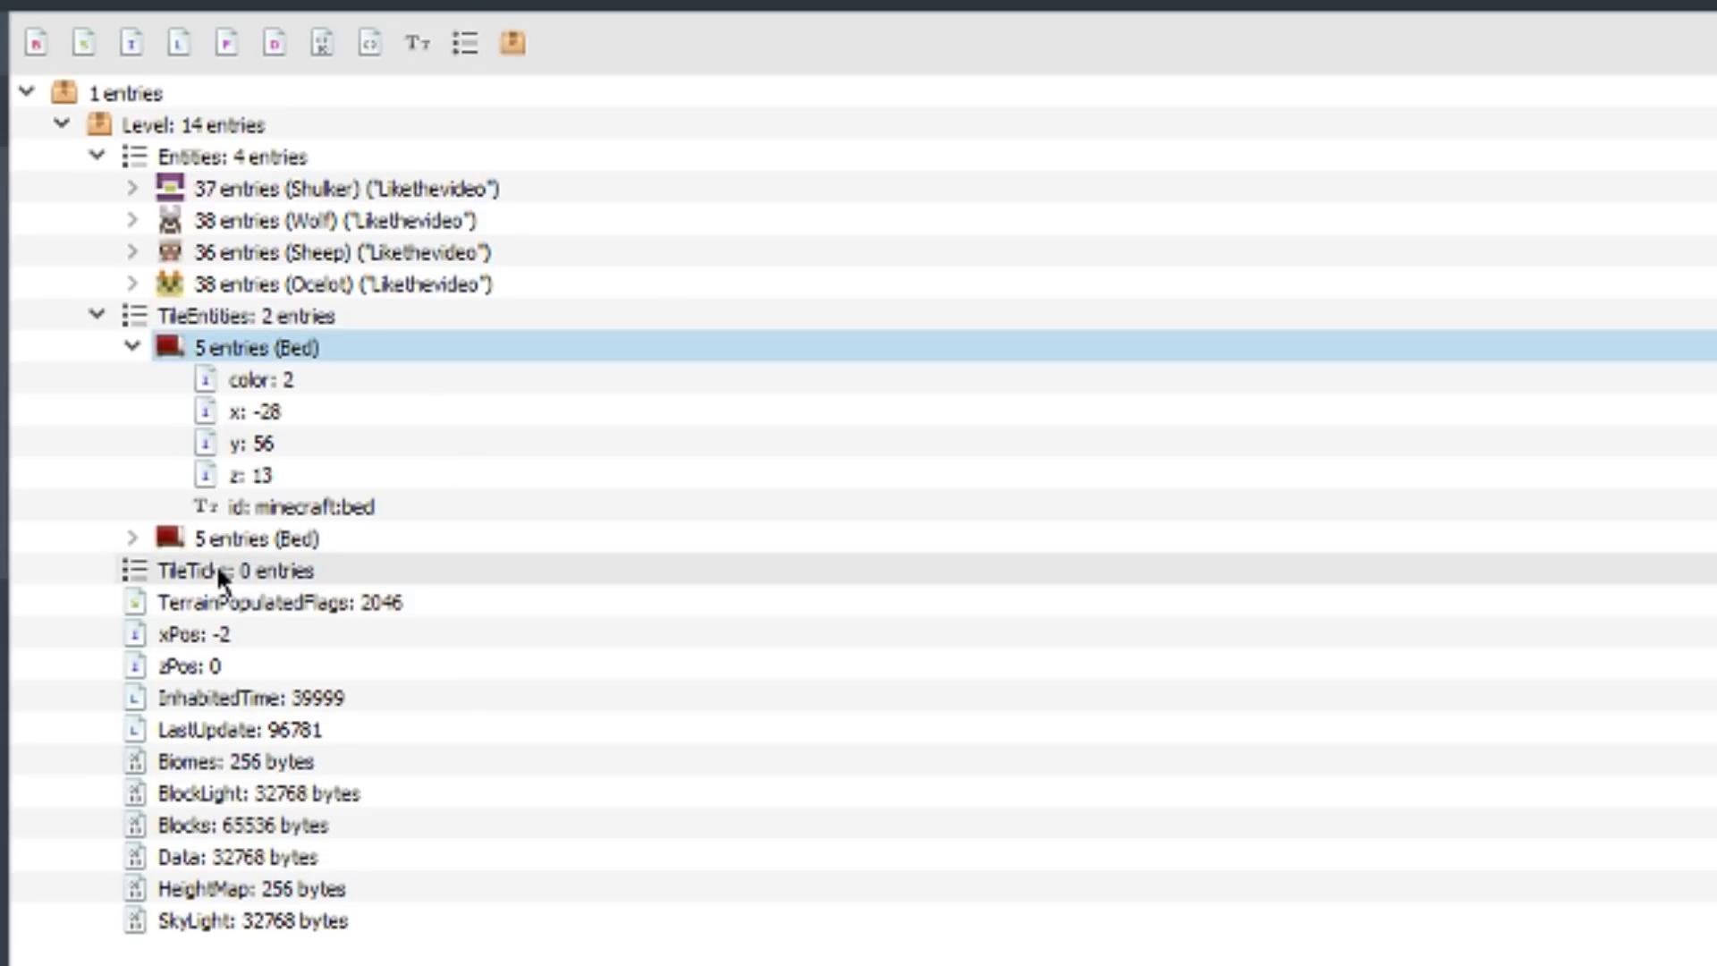
# Step: Make the second Bed tile entity red
pyautogui.click(161, 535)
pyautogui.rightClick(160, 532)
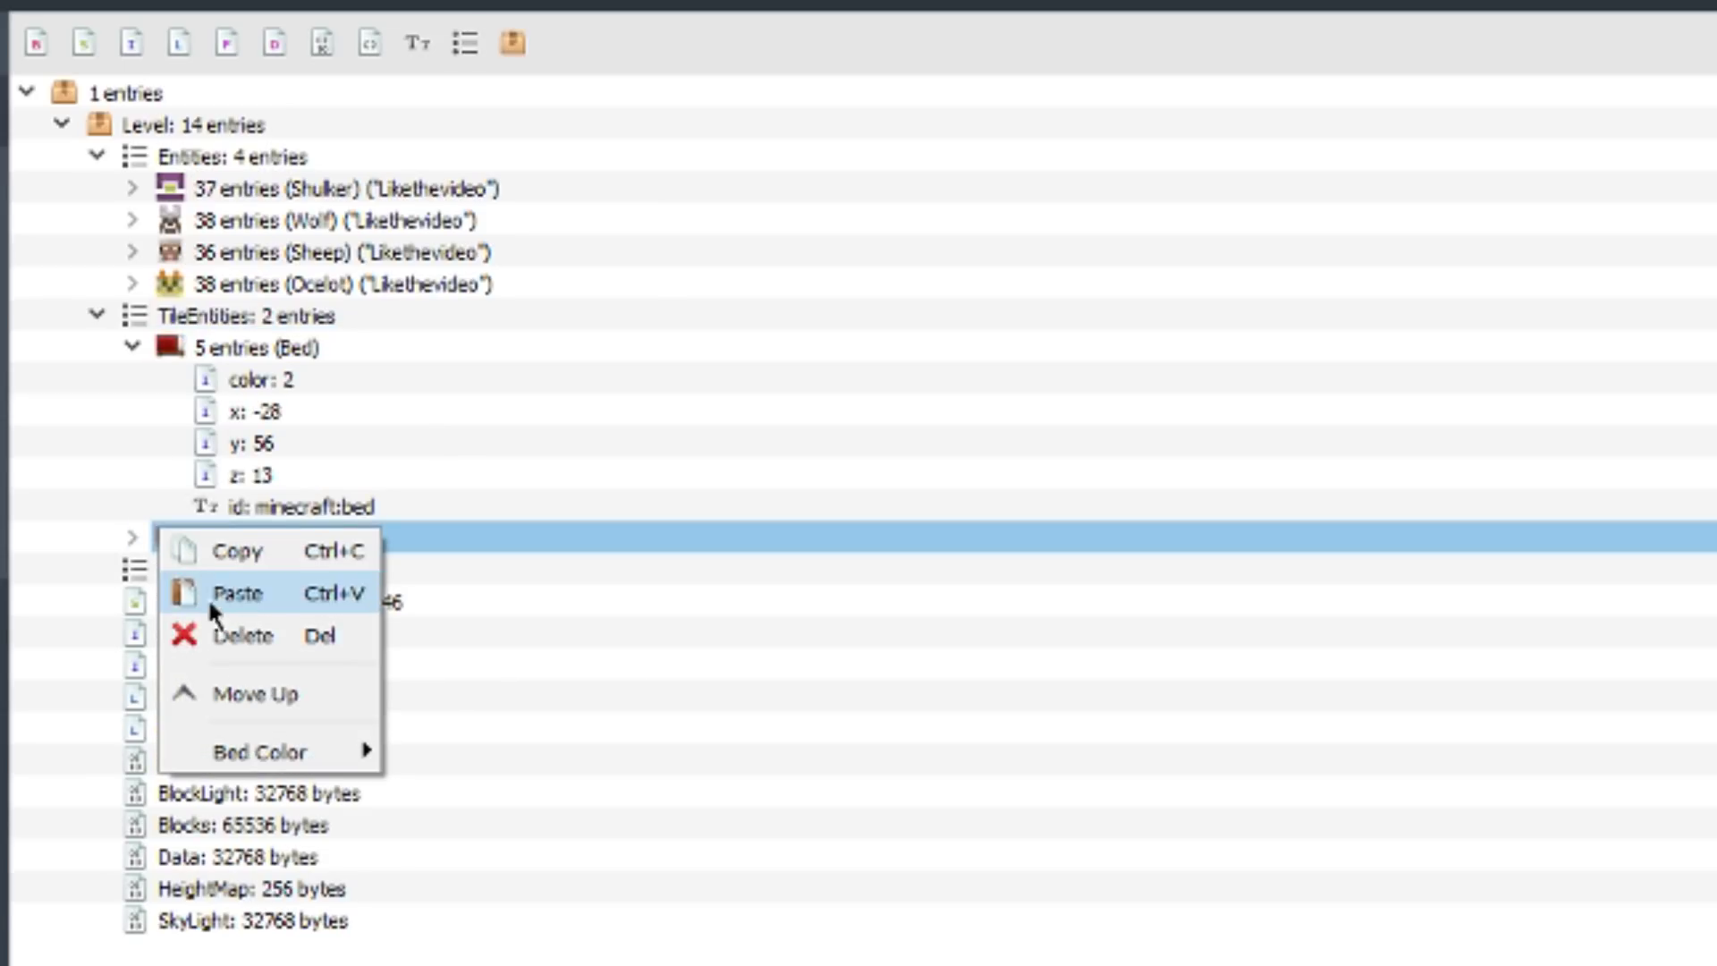
pyautogui.moveTo(245, 742)
pyautogui.click(429, 766)
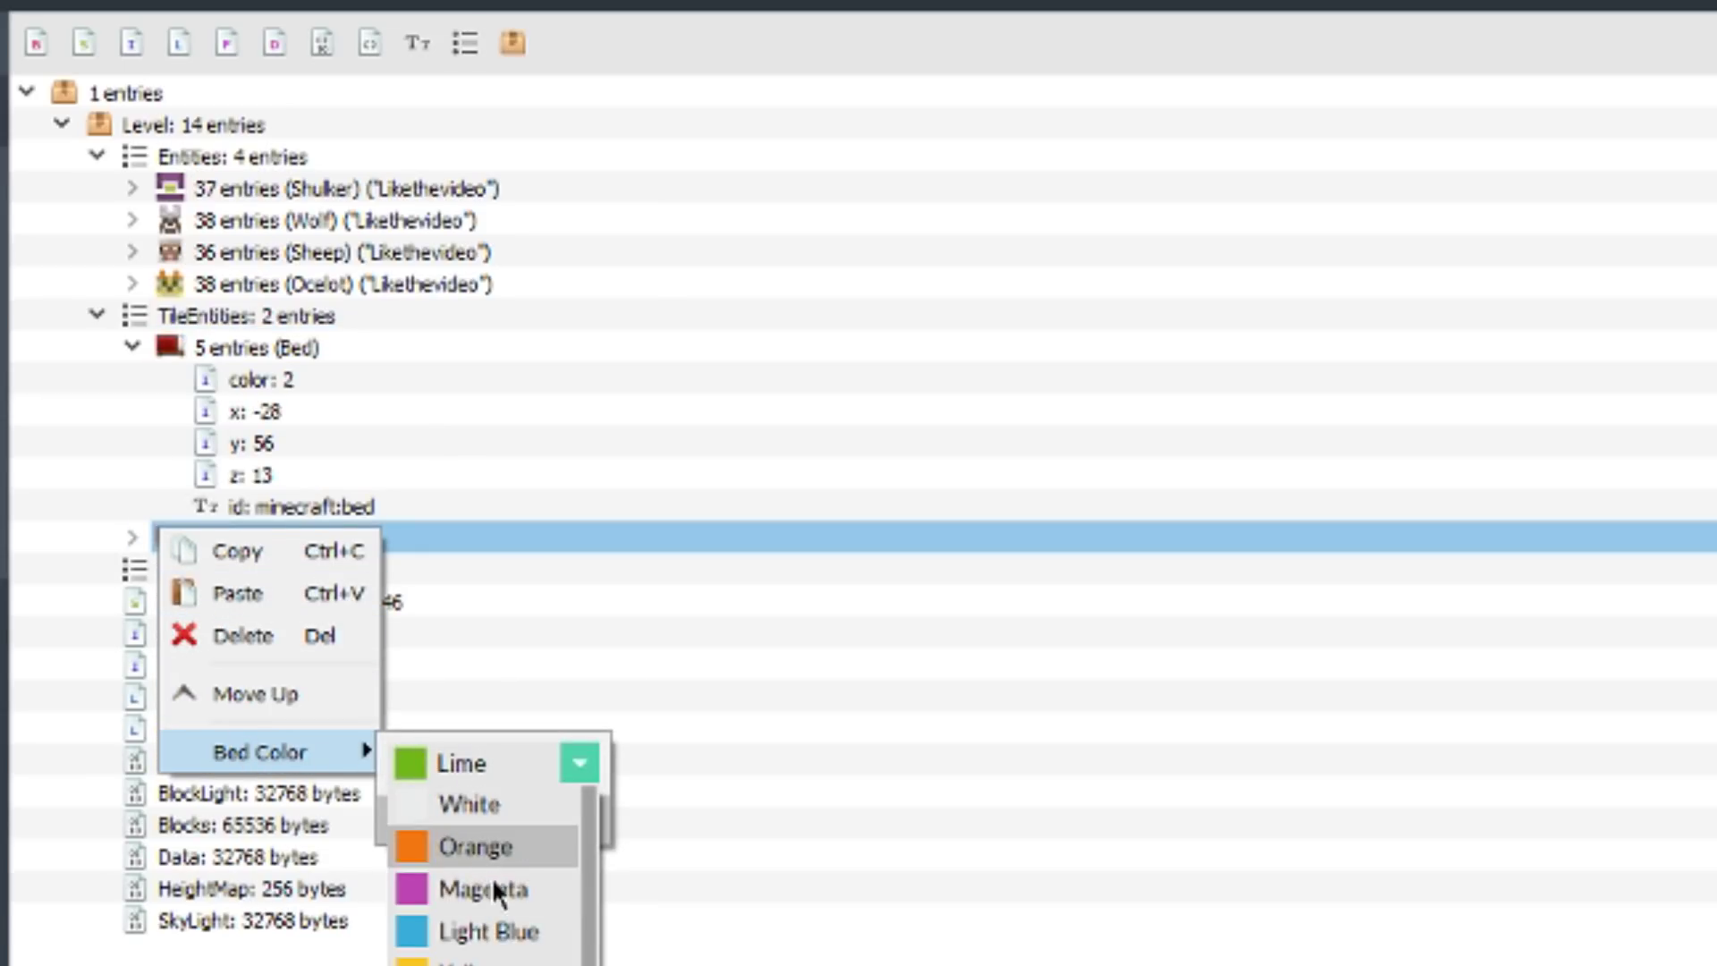
pyautogui.scroll(-2, 499, 907)
pyautogui.click(587, 924)
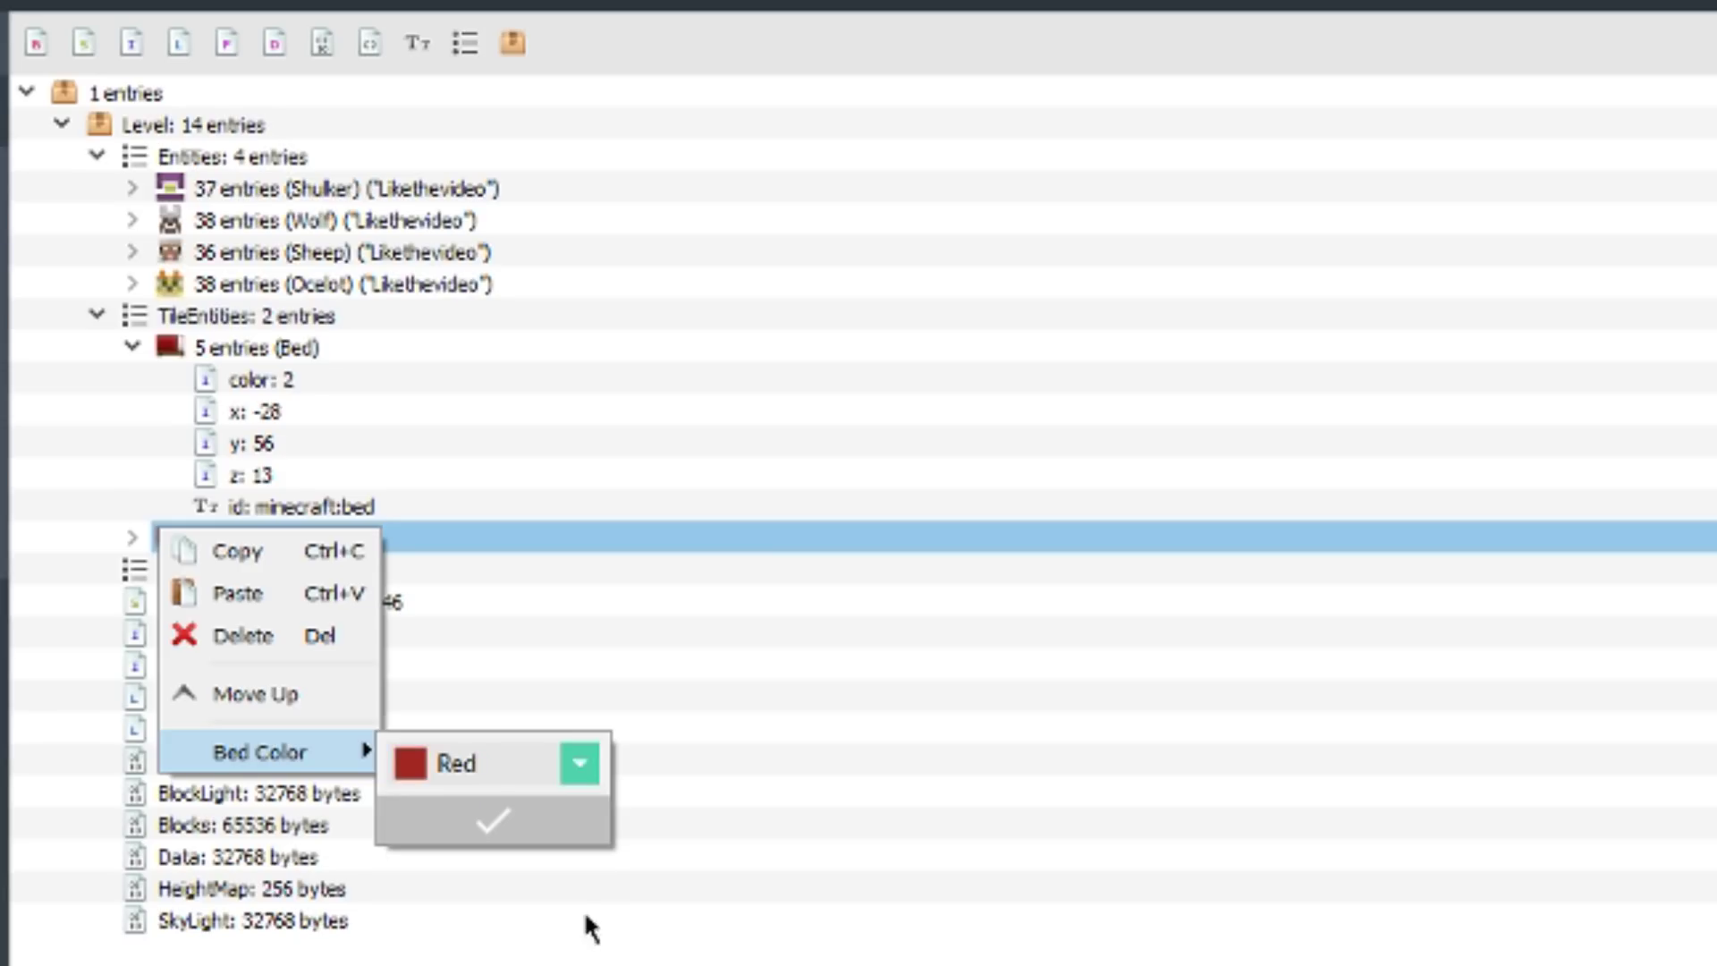
pyautogui.click(536, 819)
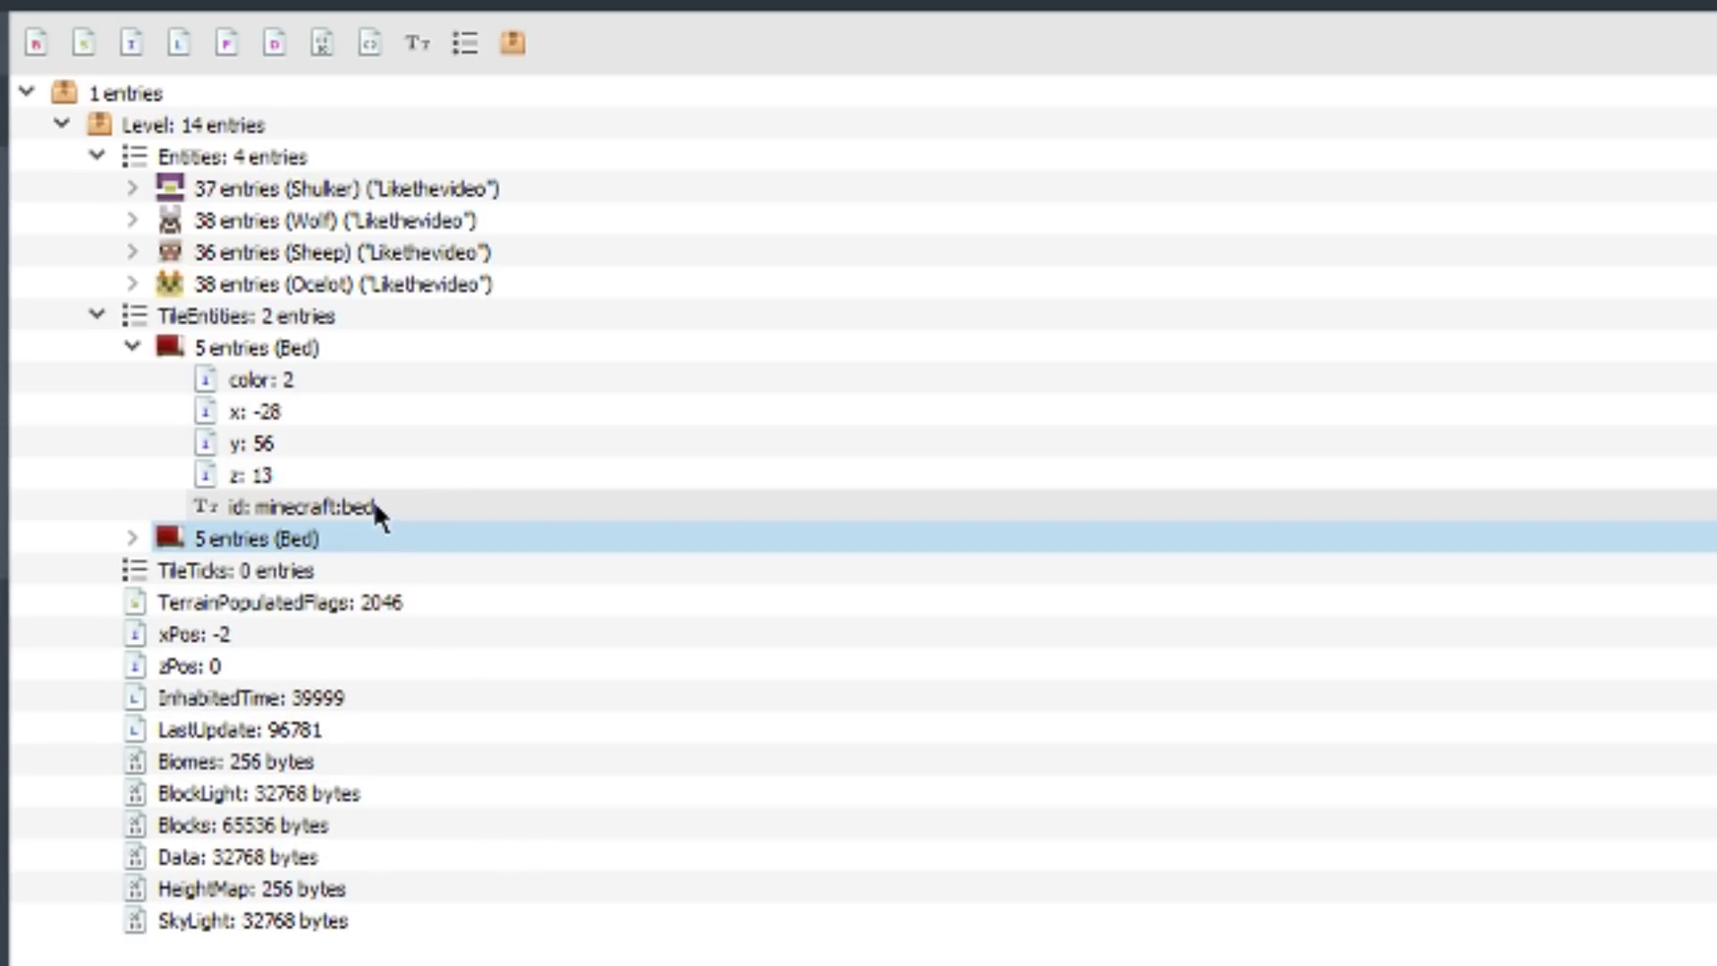
# Step: Collapse TileEntities and bring up the Ocelot's quick-edit options
pyautogui.click(97, 315)
pyautogui.click(132, 284)
pyautogui.rightClick(186, 284)
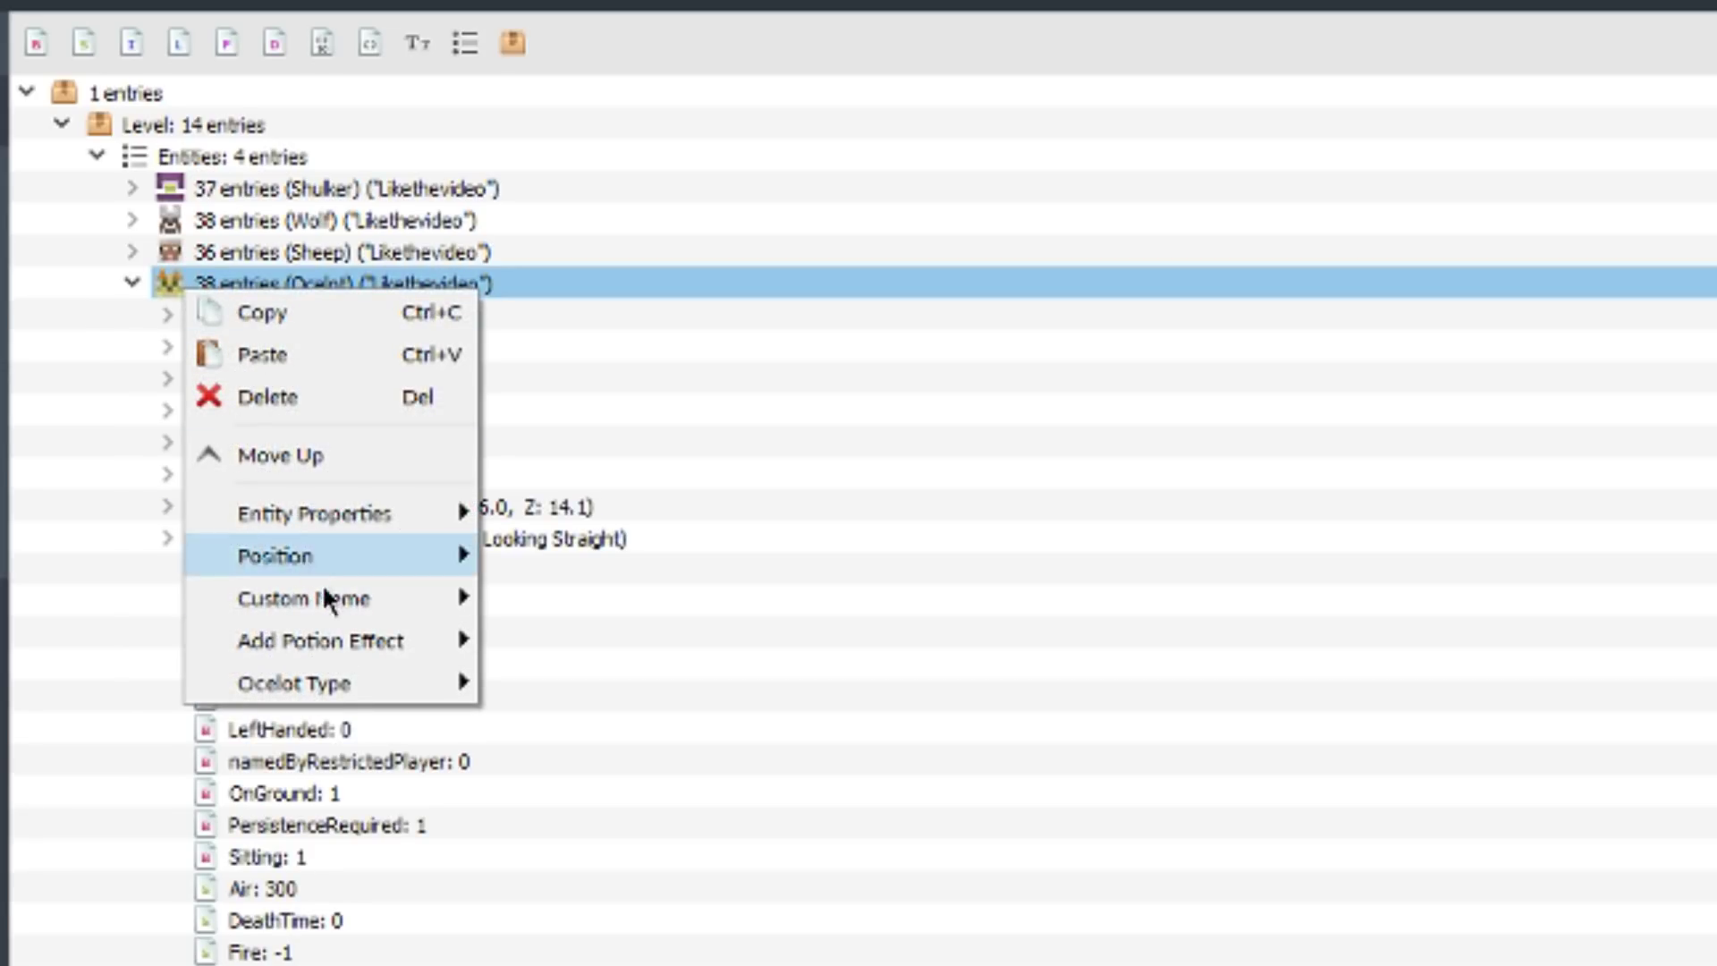
# Step: Set the Ocelot's type to Tuxedo
pyautogui.moveTo(345, 693)
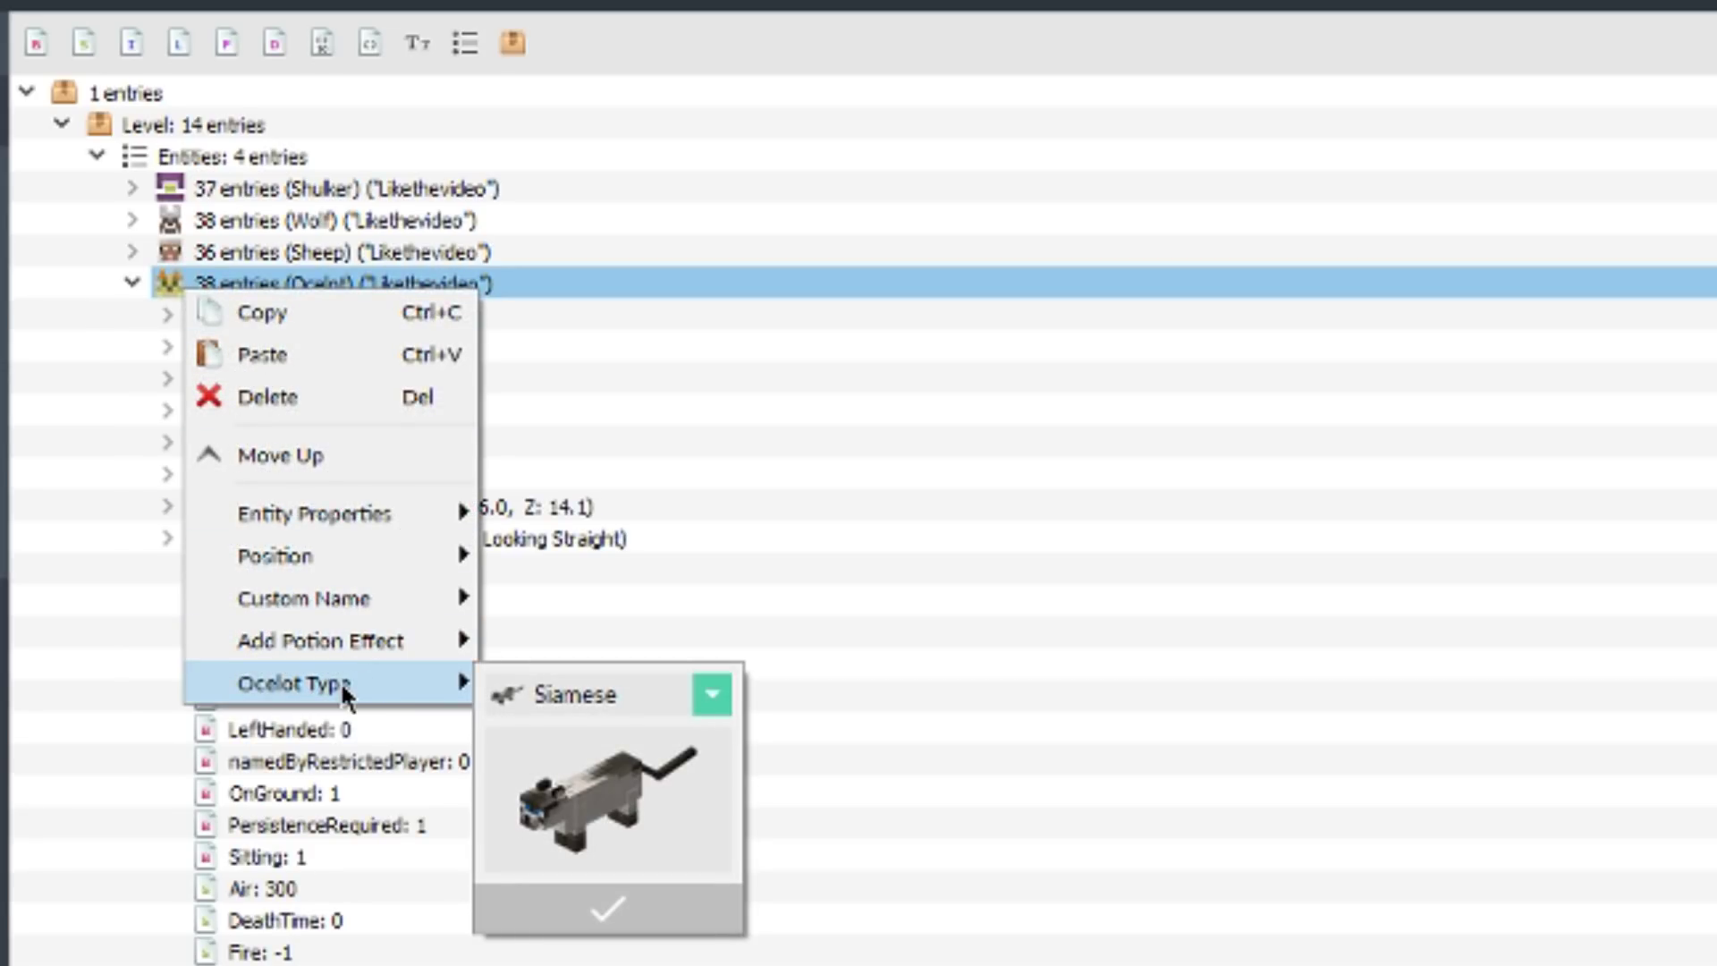
pyautogui.click(612, 711)
pyautogui.click(614, 775)
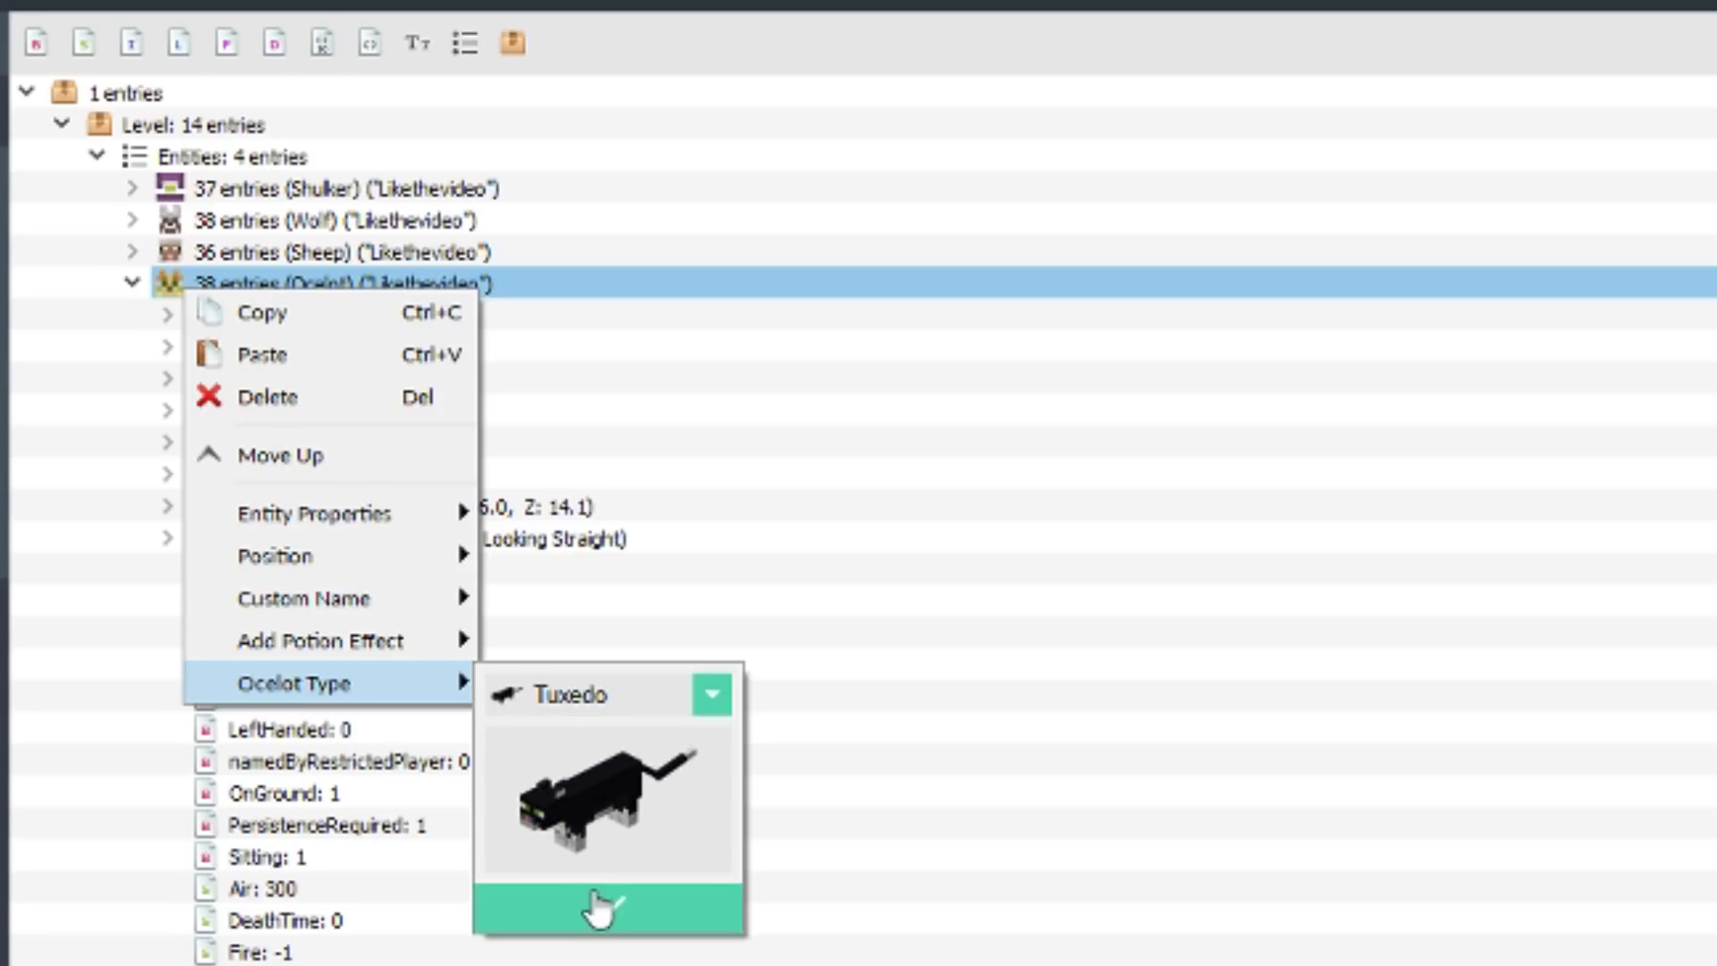
pyautogui.click(607, 911)
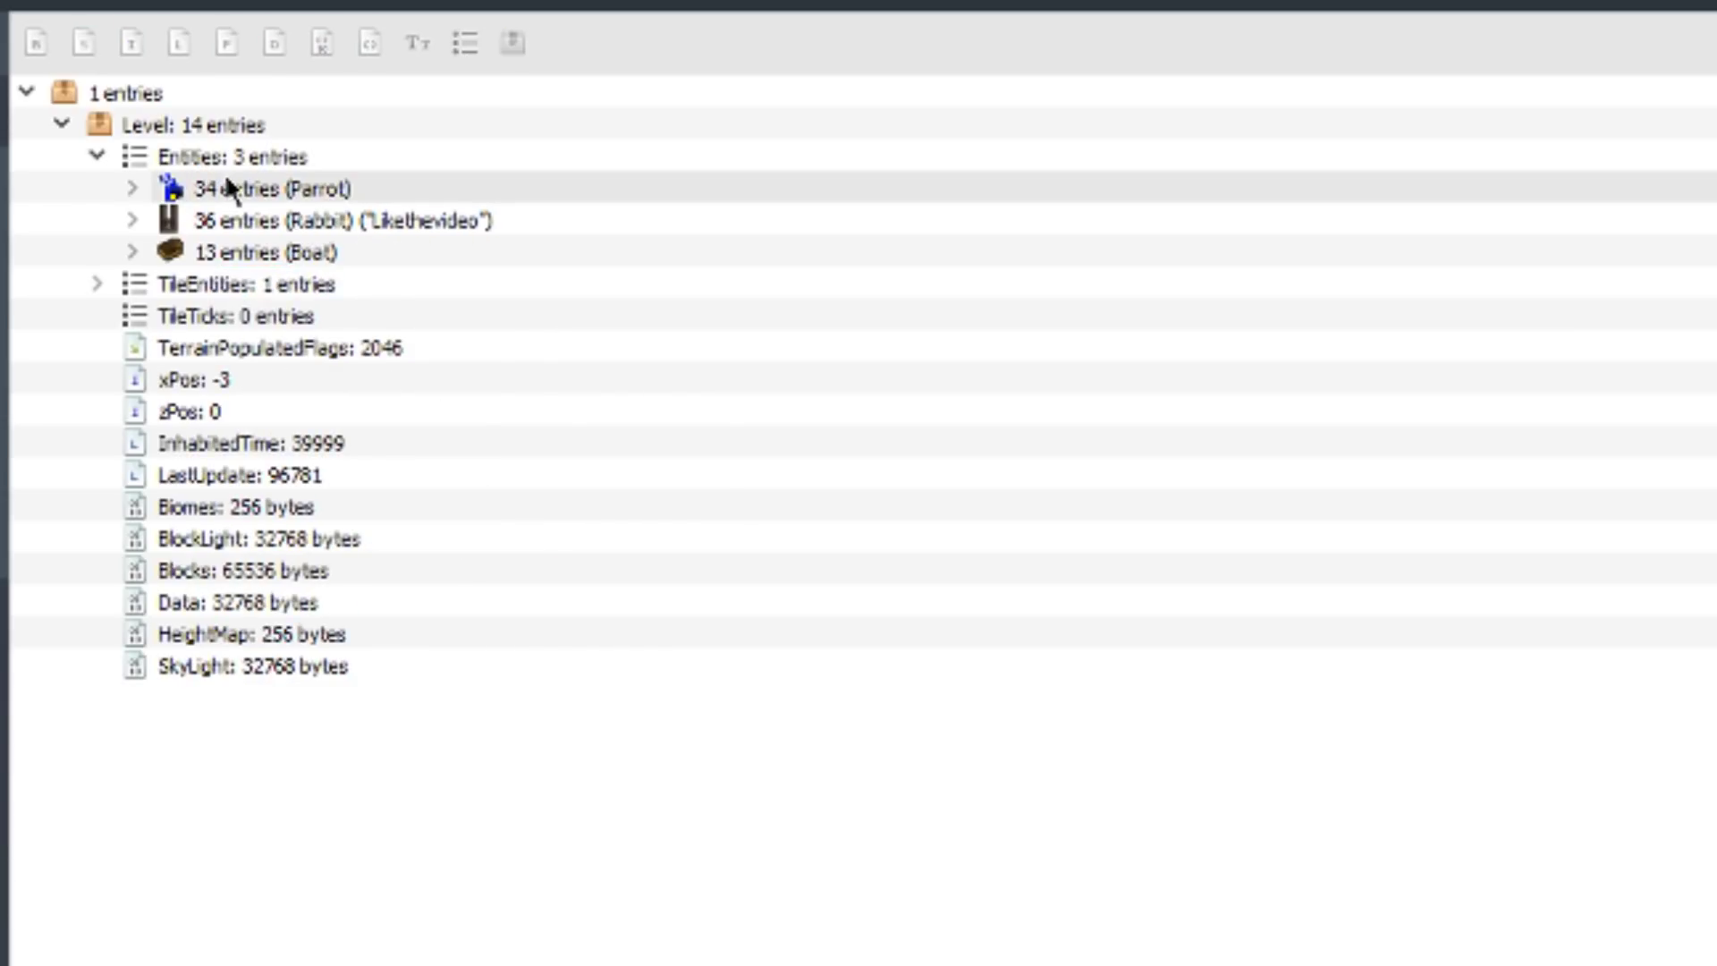
# Step: Set the Parrot to the Red variant
pyautogui.rightClick(226, 182)
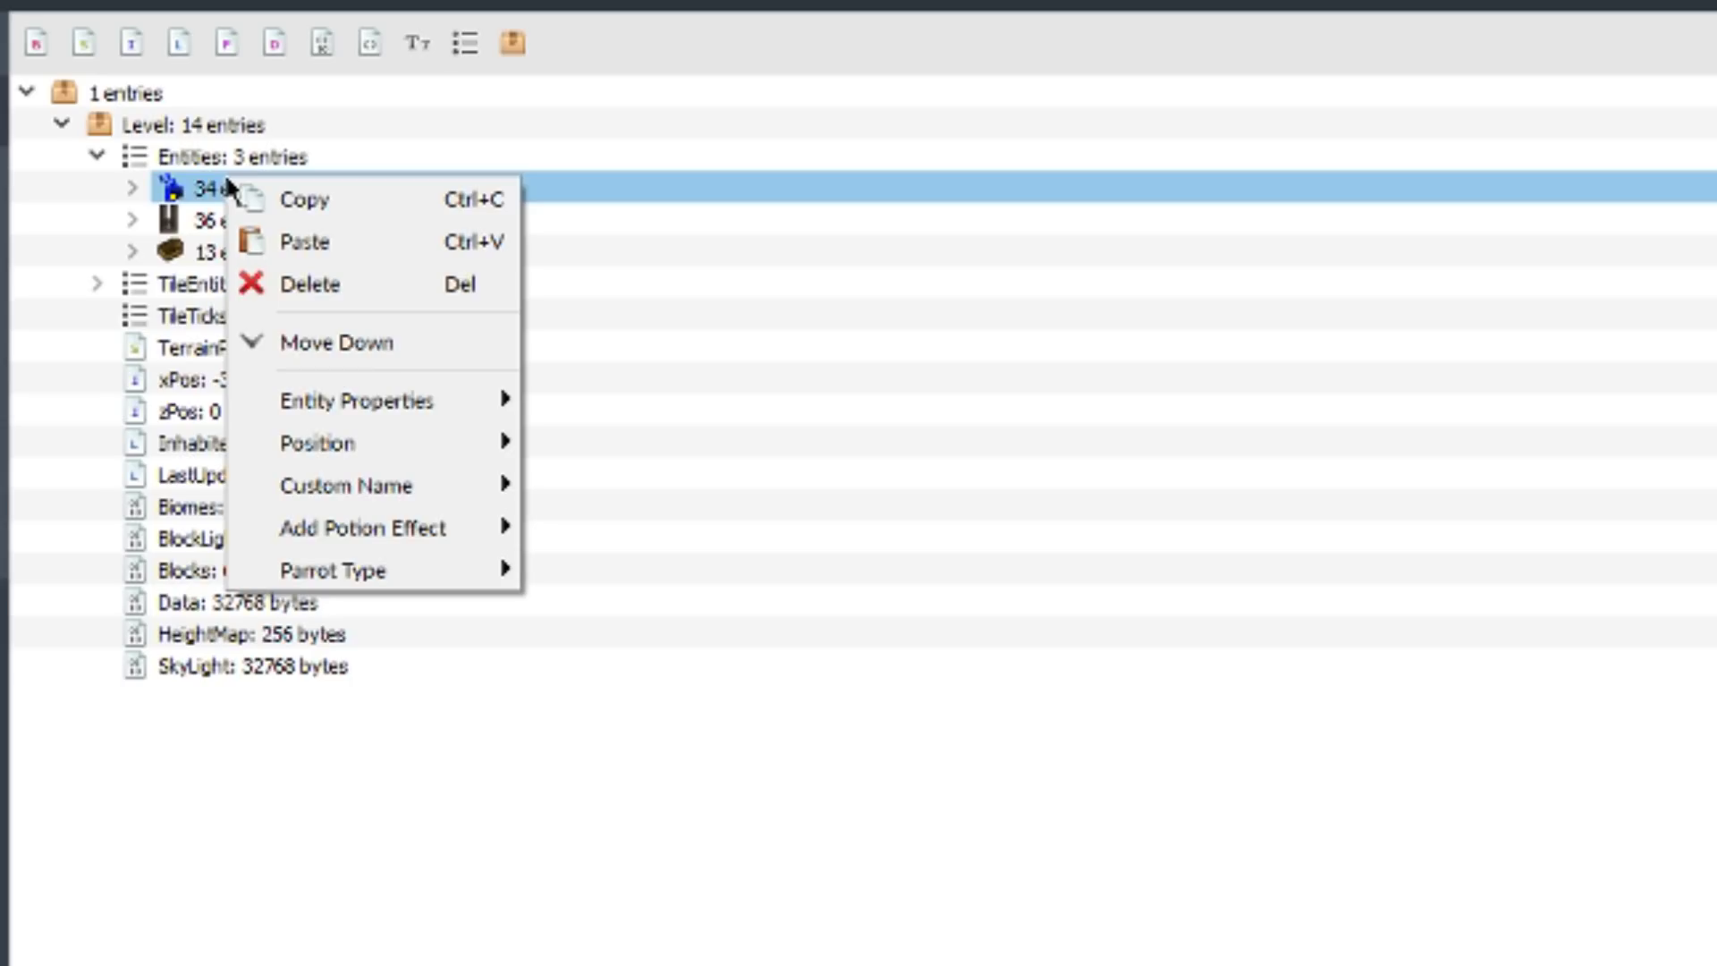
pyautogui.moveTo(361, 585)
pyautogui.click(618, 583)
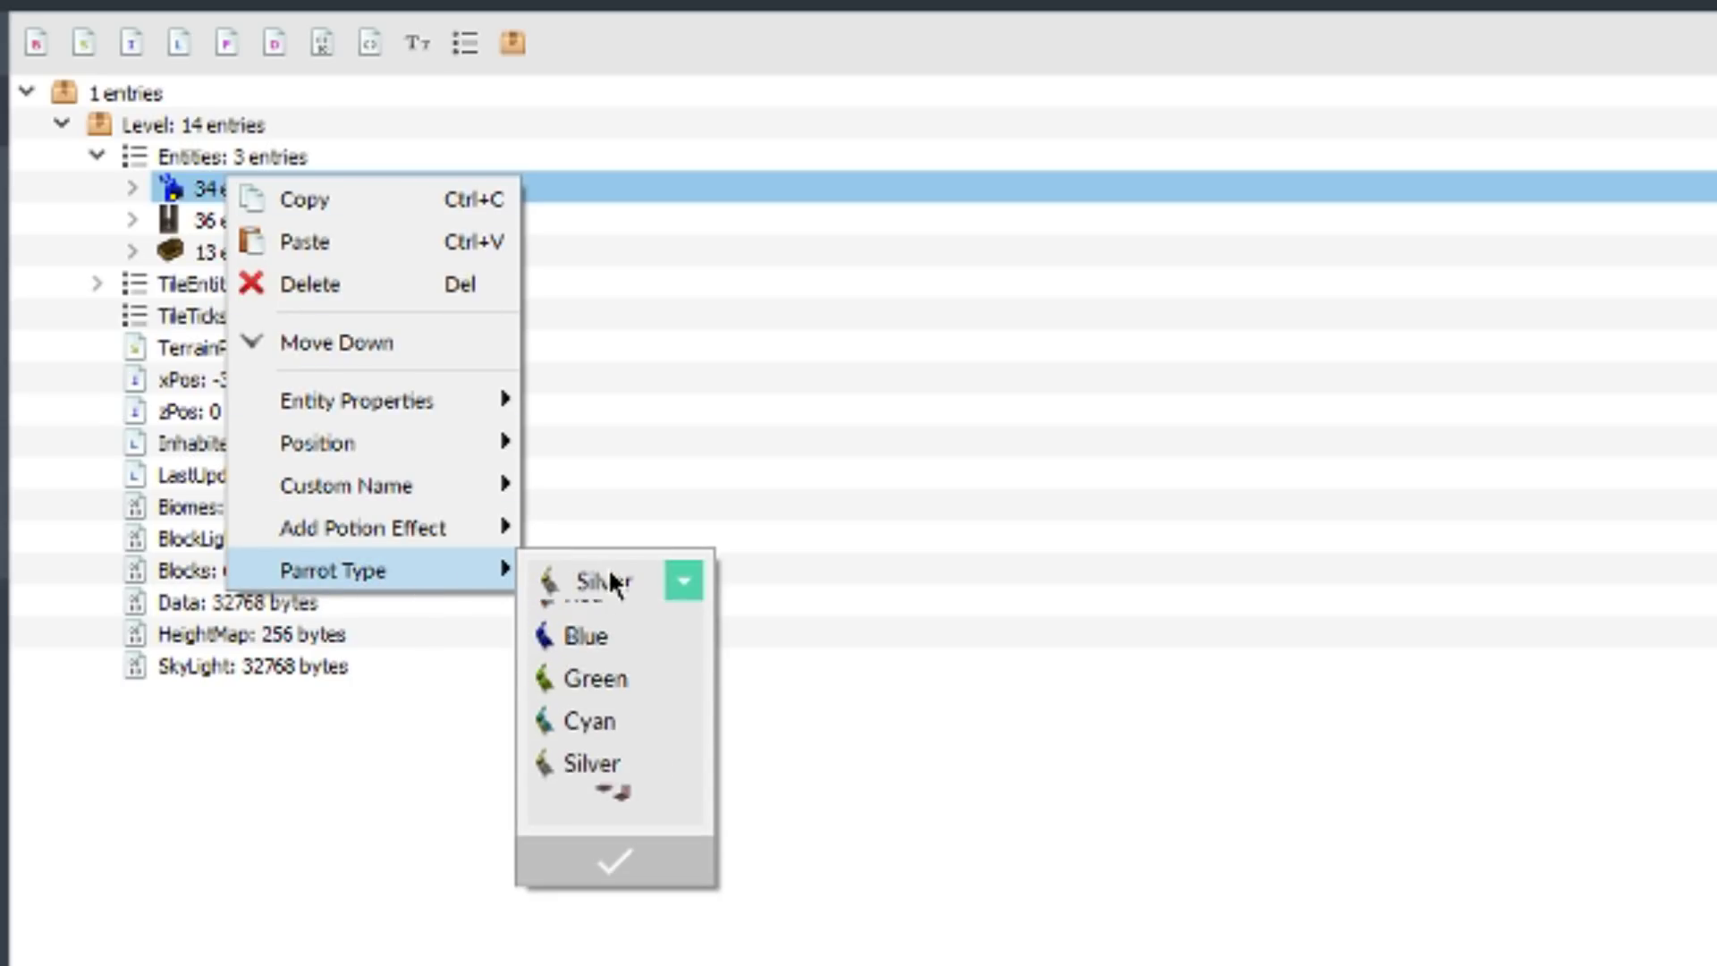
pyautogui.click(616, 620)
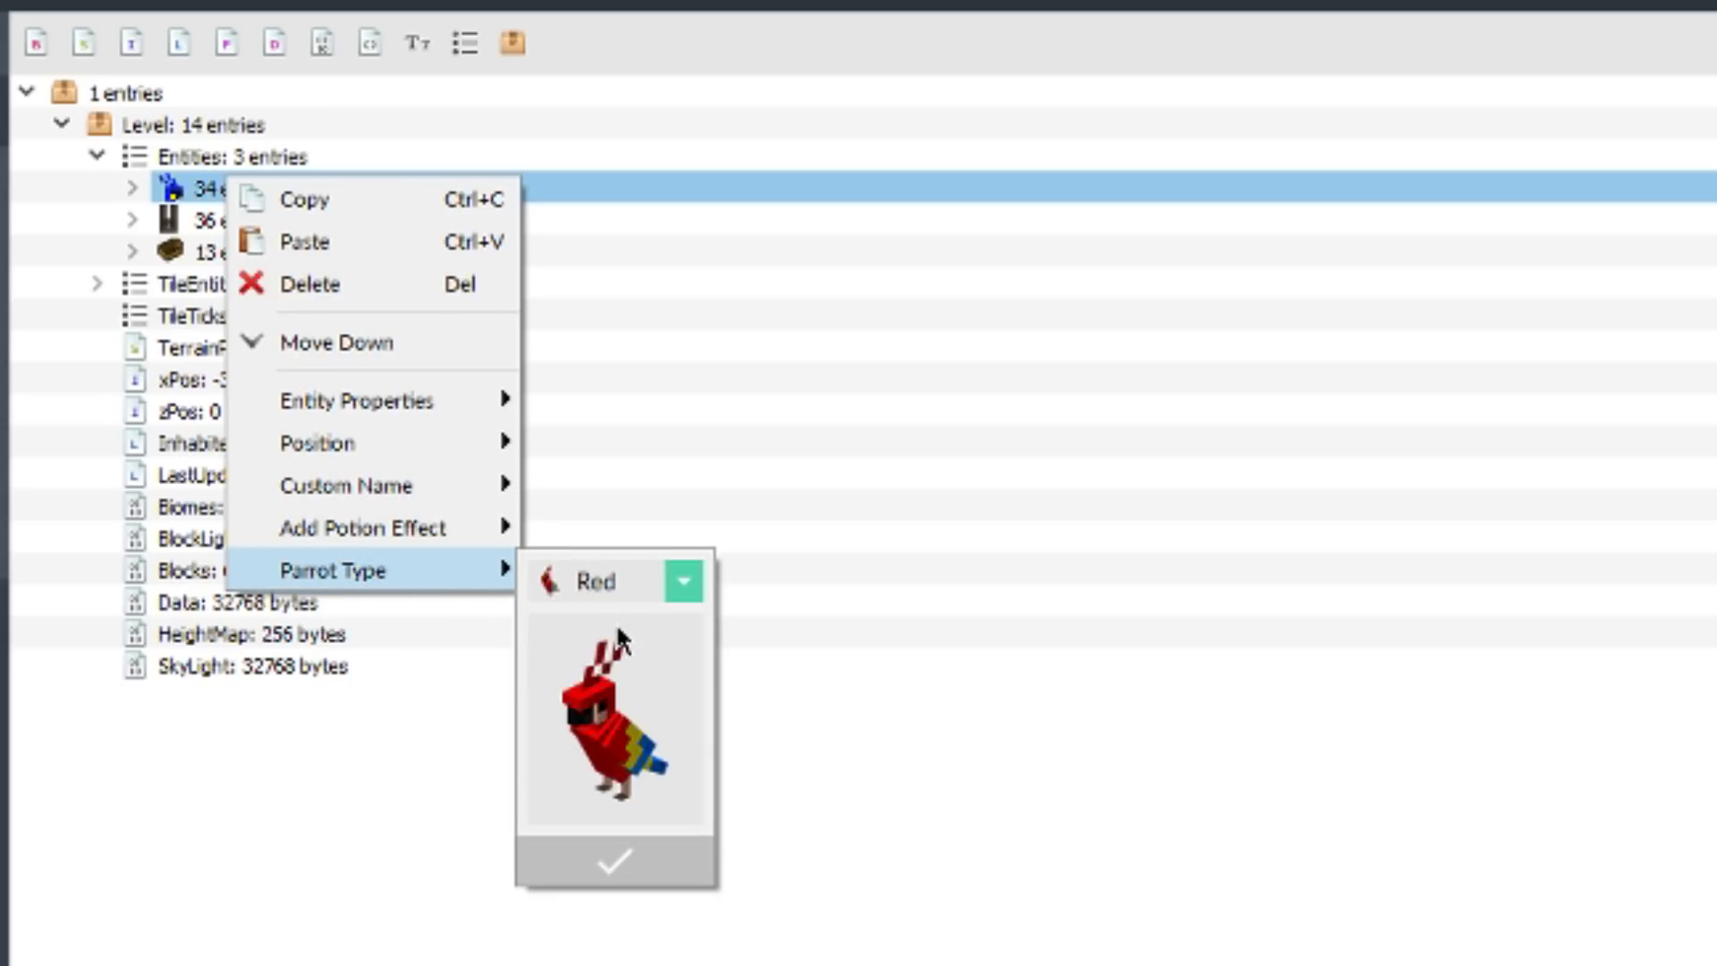
pyautogui.click(615, 859)
pyautogui.rightClick(165, 224)
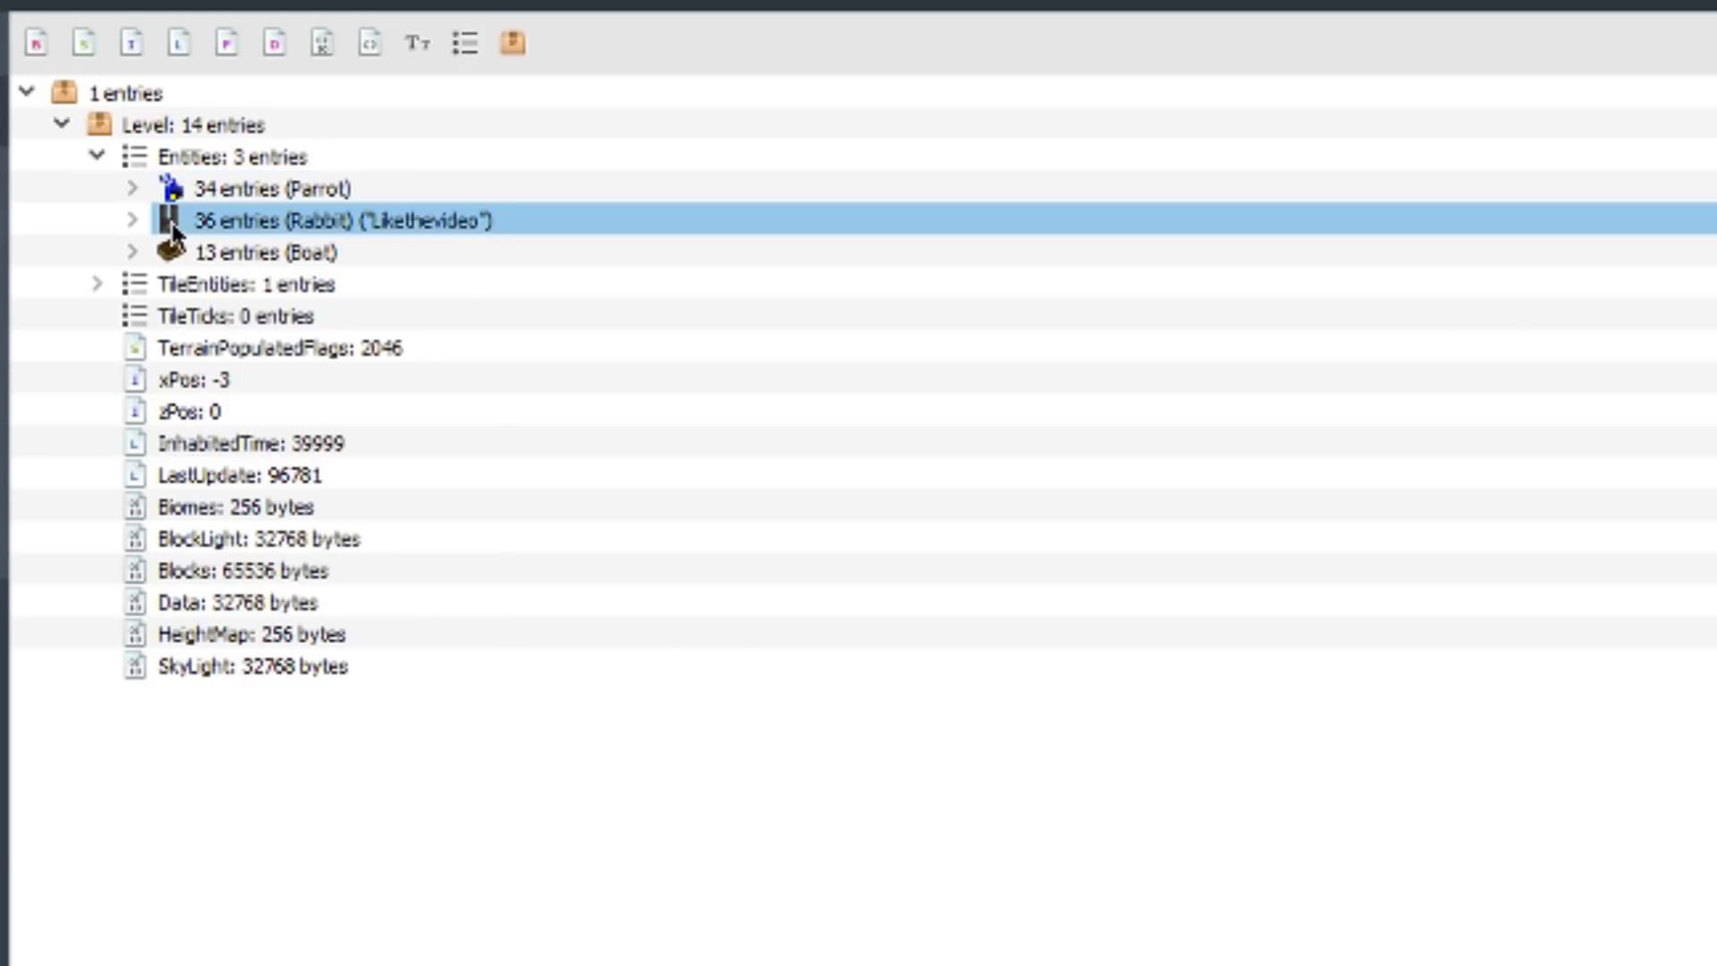
pyautogui.click(131, 218)
# Step: Set the Rabbit's type to Black & White
pyautogui.rightClick(197, 233)
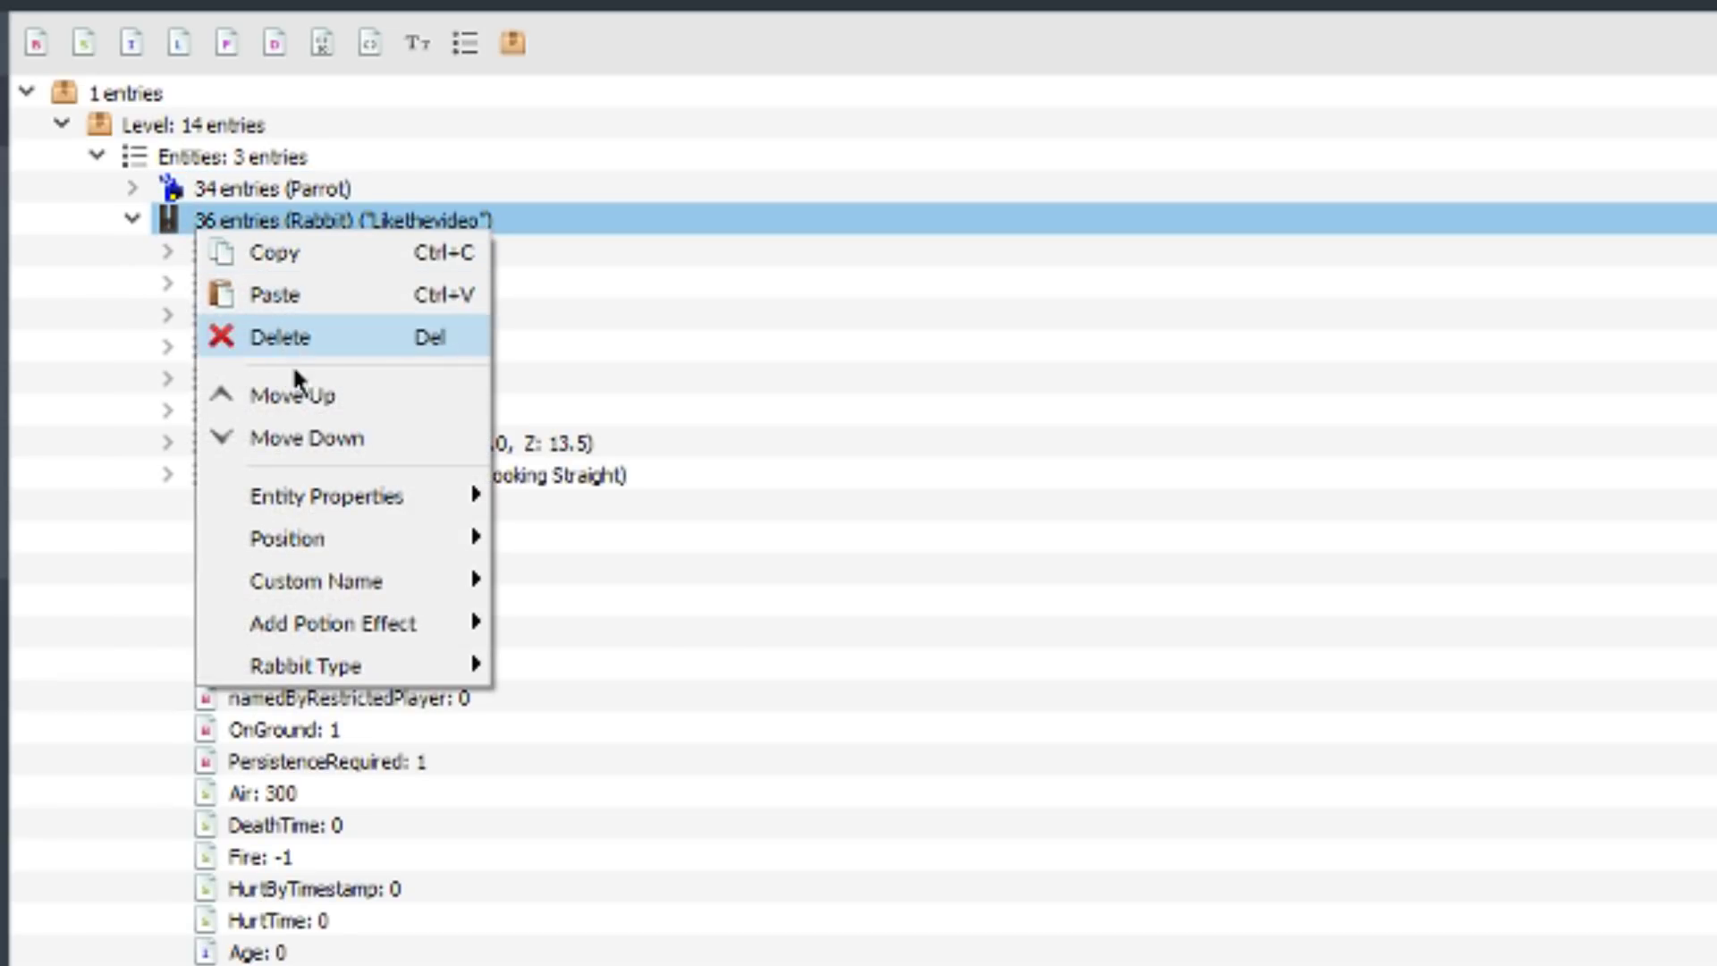
pyautogui.moveTo(353, 663)
pyautogui.click(548, 682)
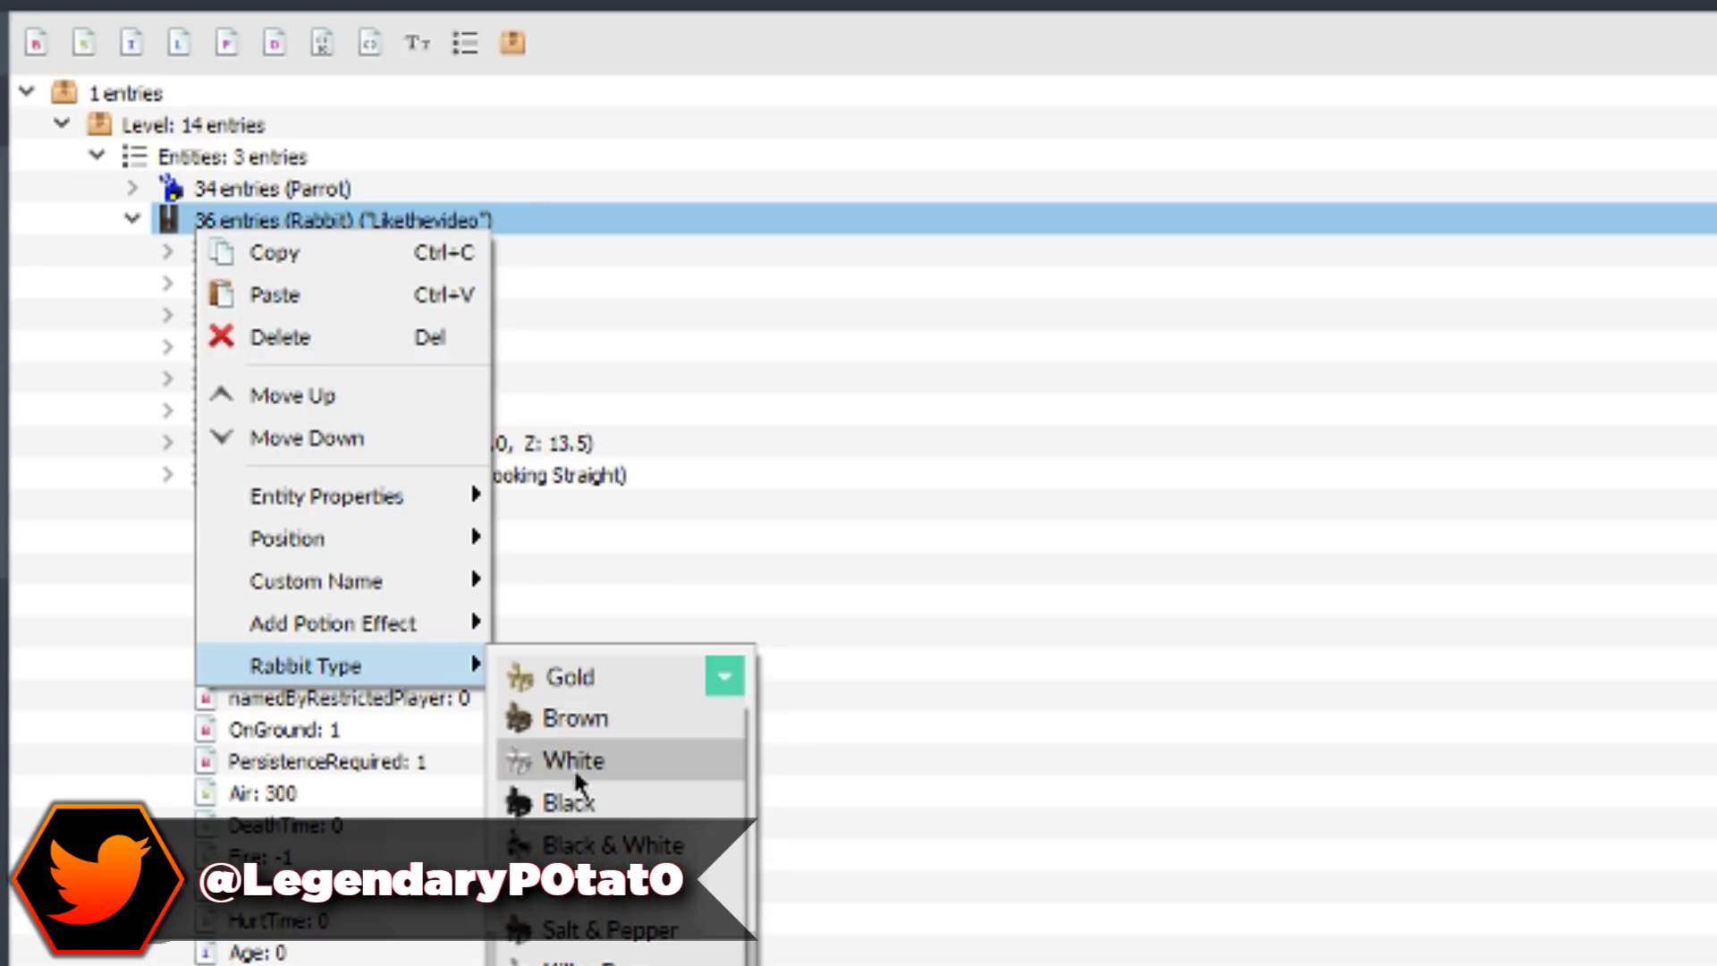
pyautogui.click(585, 841)
pyautogui.click(604, 953)
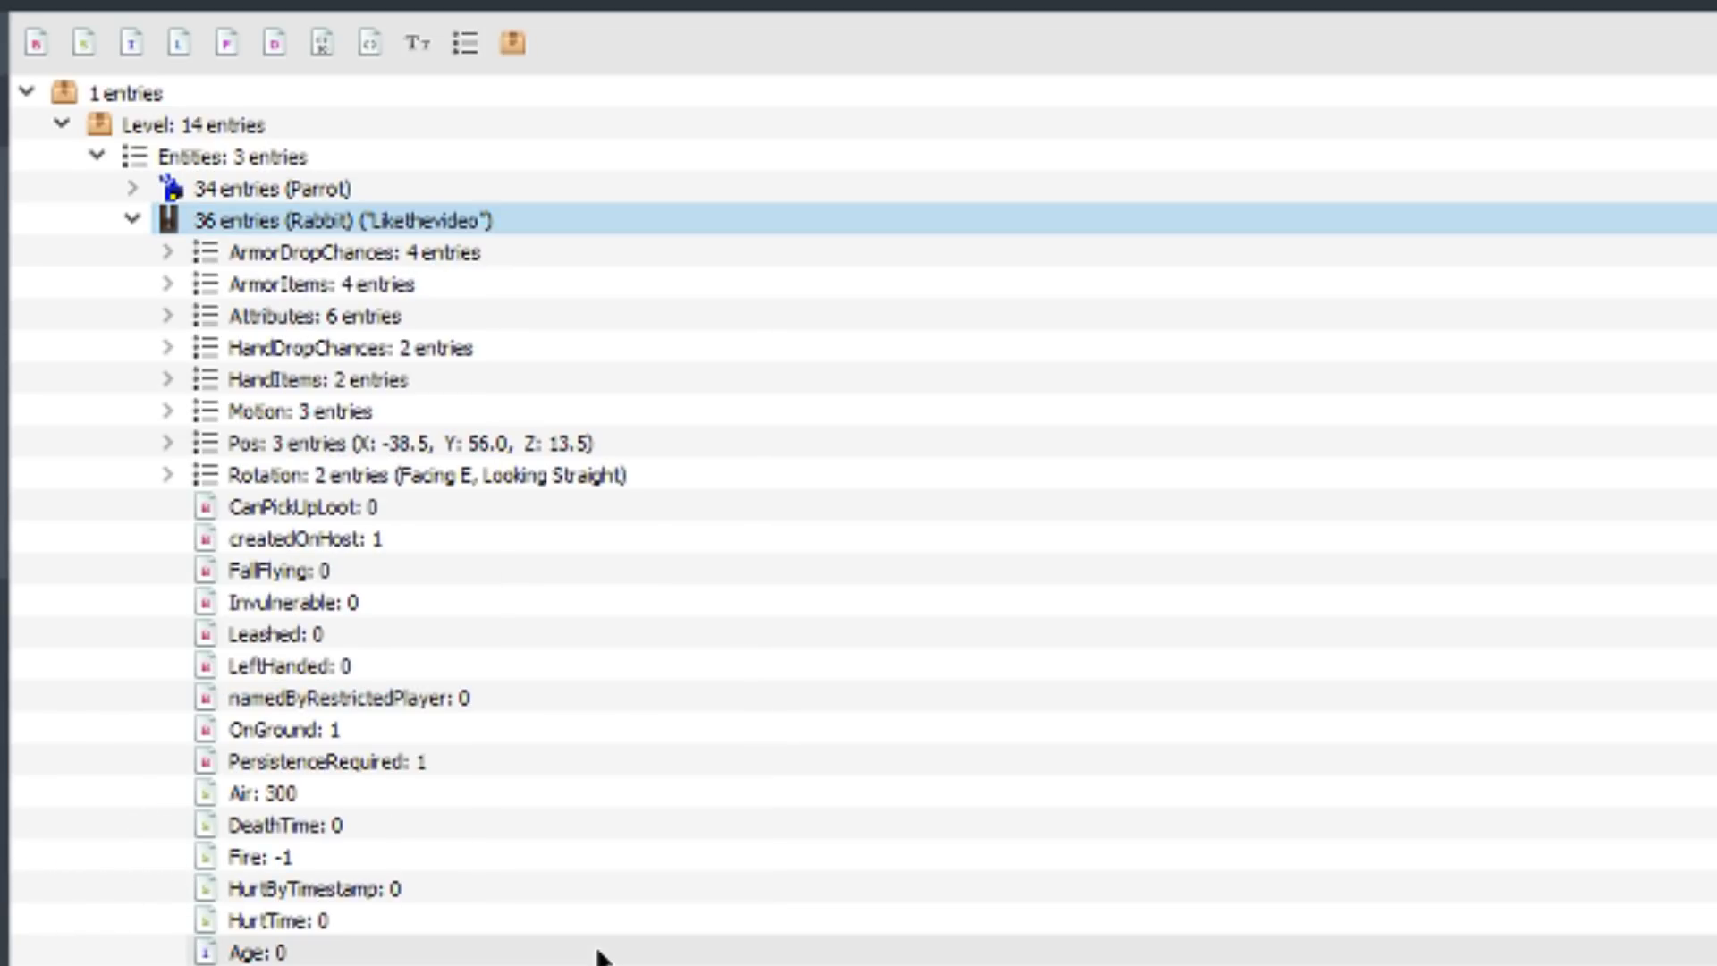
# Step: Set the Boat's wood type to Spruce
pyautogui.rightClick(169, 251)
pyautogui.moveTo(301, 614)
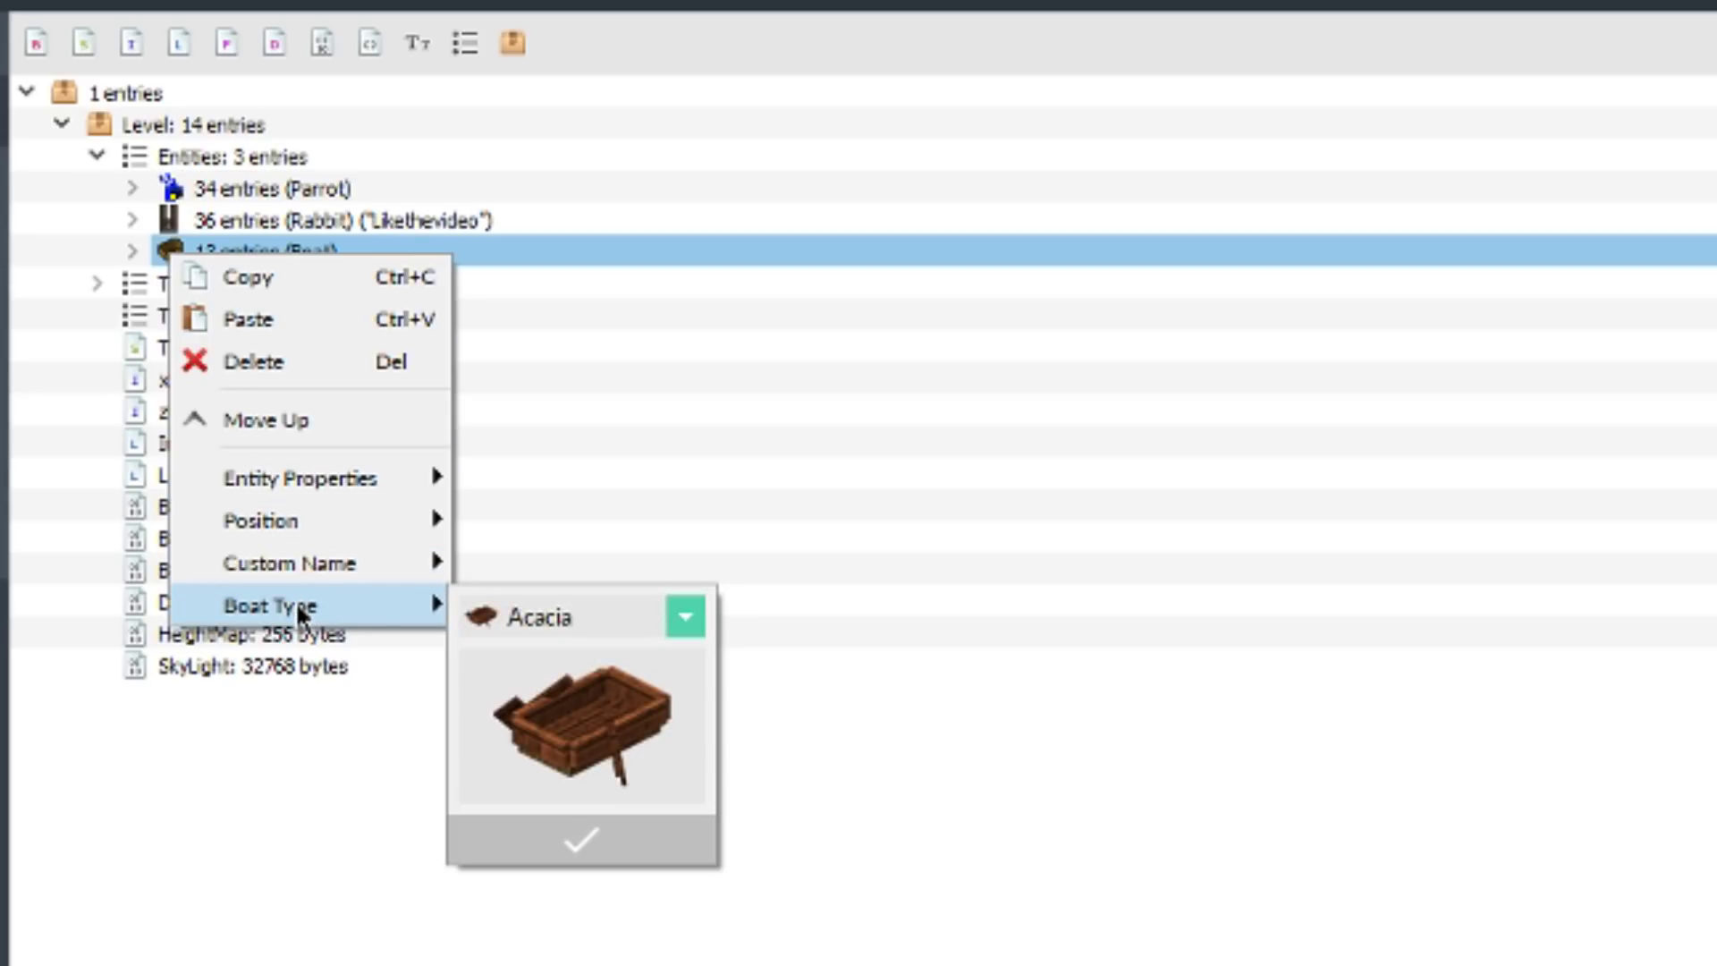
pyautogui.click(515, 619)
pyautogui.click(528, 699)
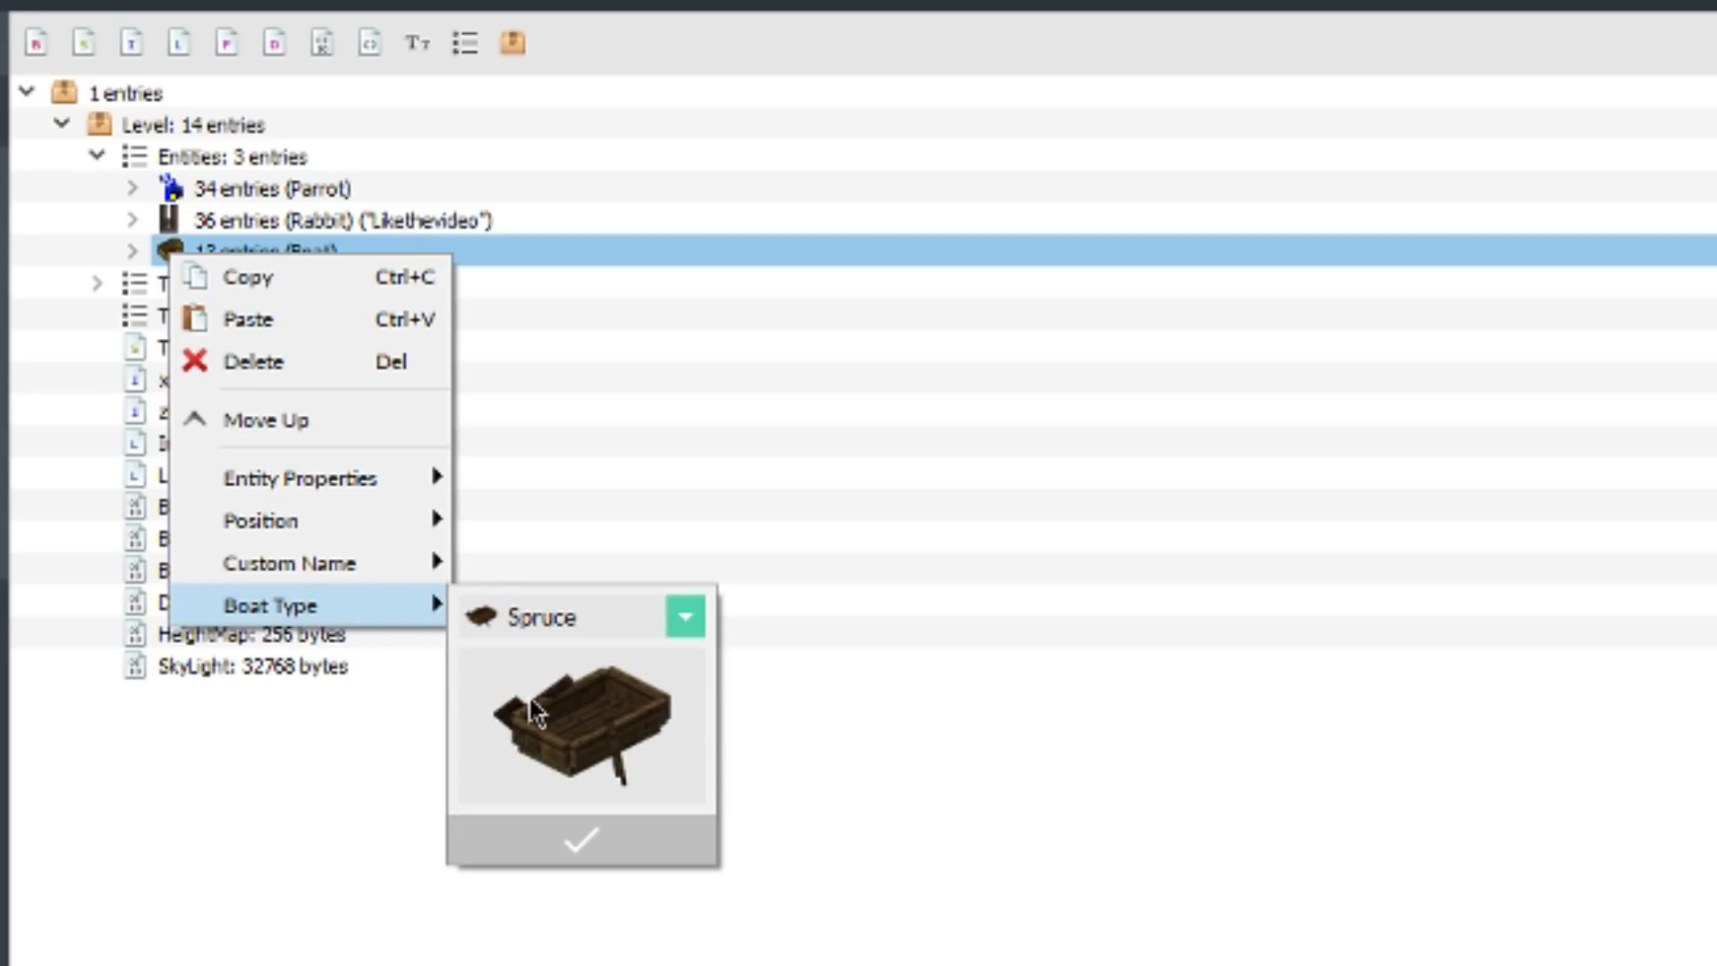
pyautogui.click(569, 854)
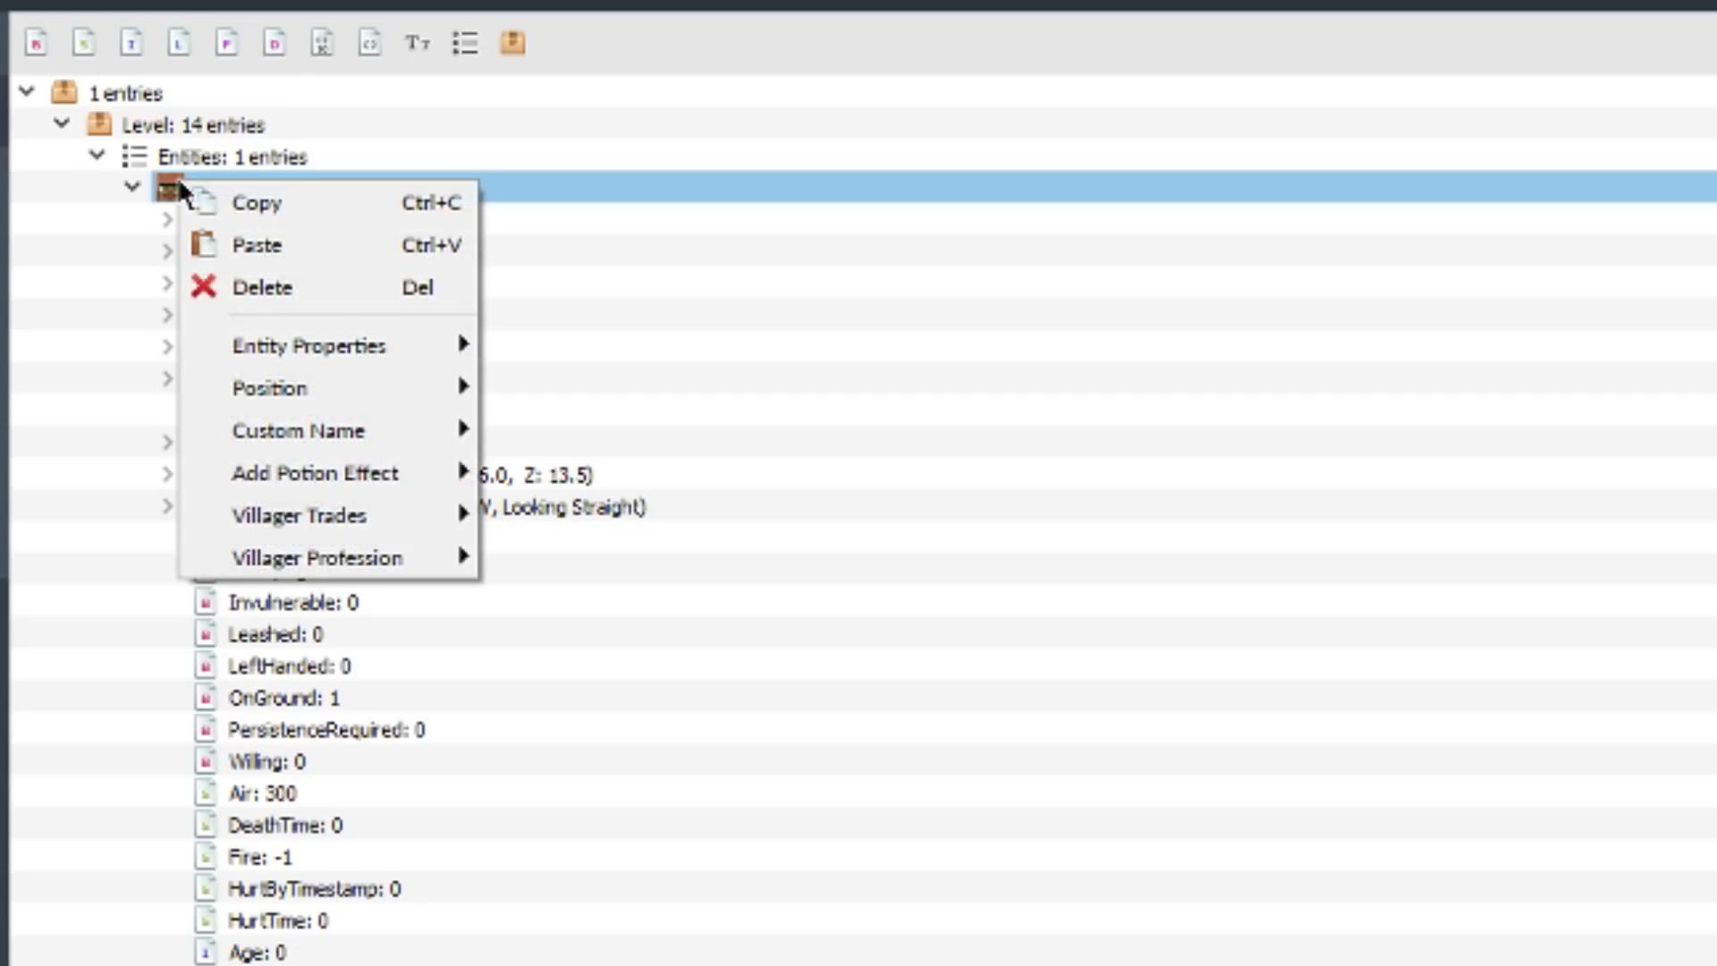
# Step: Set the Villager's profession to Blacksmith
pyautogui.moveTo(219, 553)
pyautogui.click(586, 590)
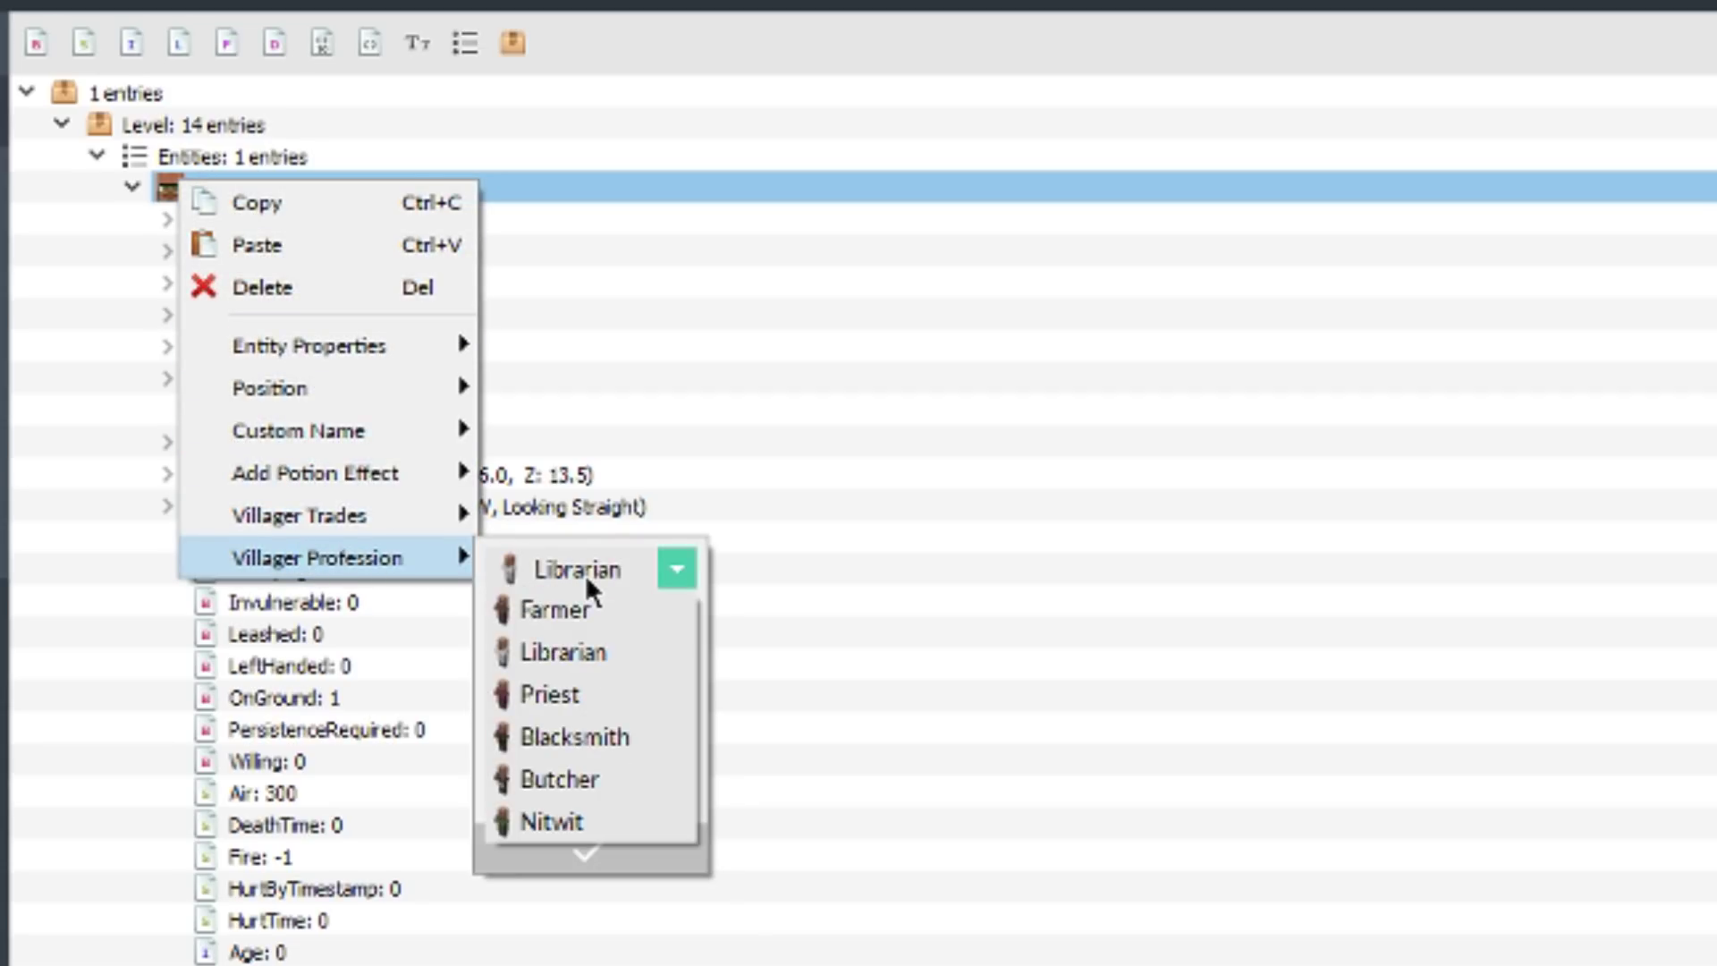
pyautogui.click(581, 735)
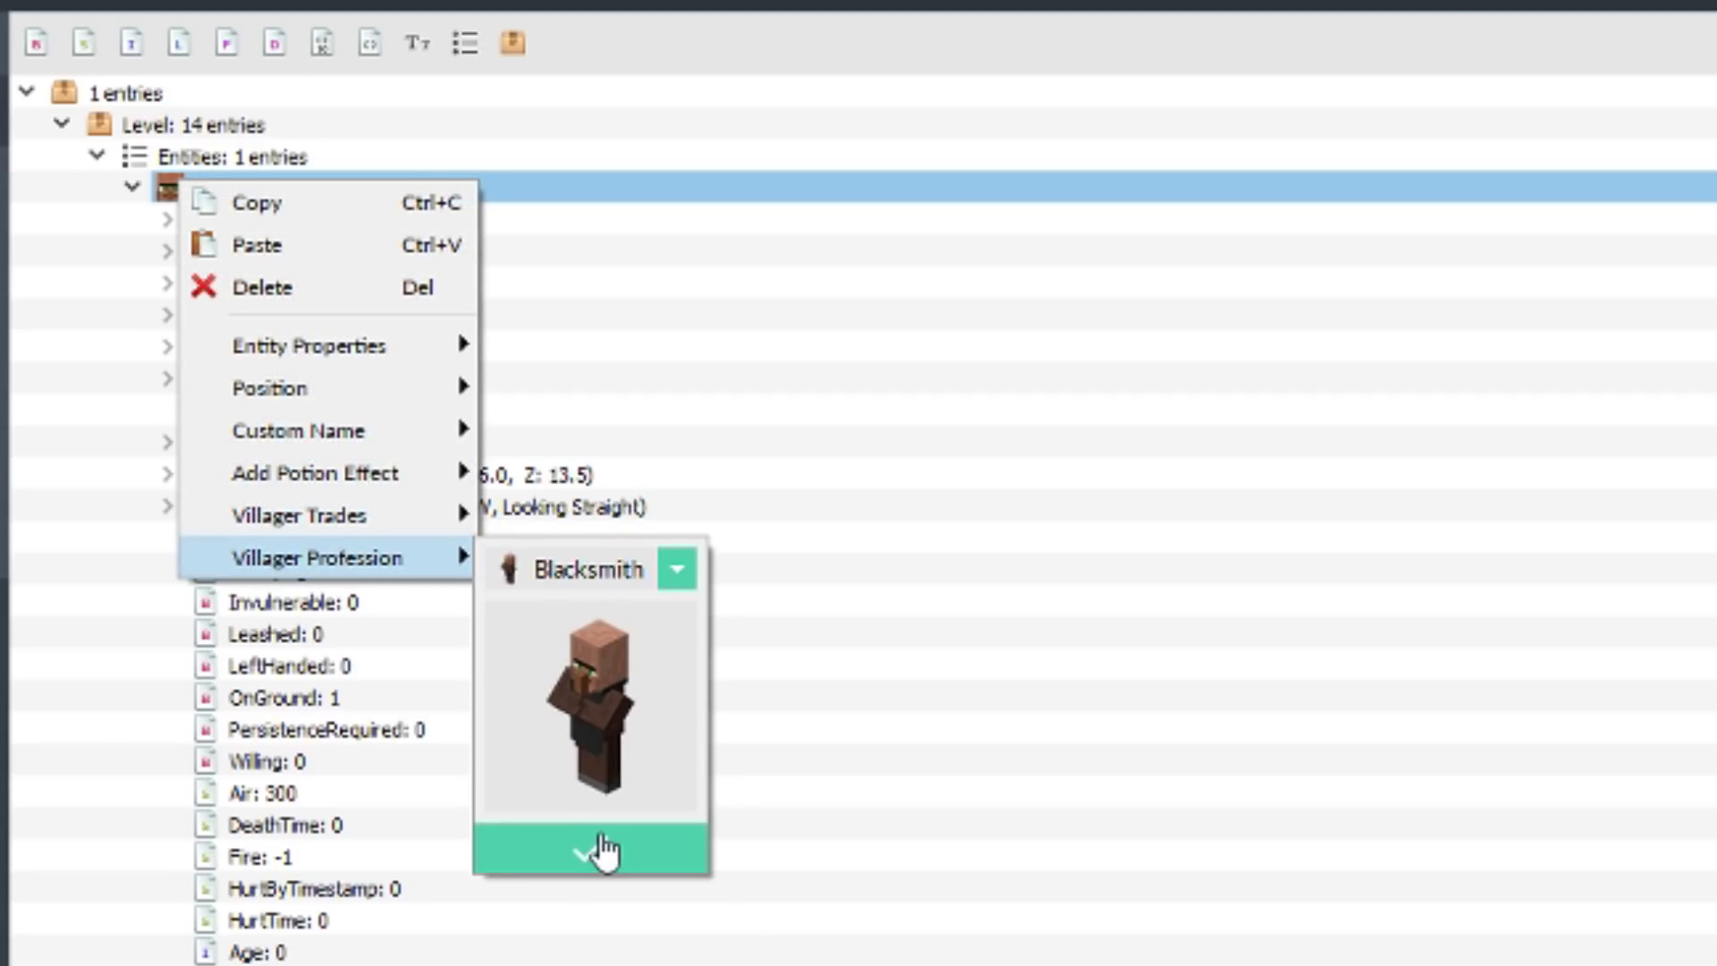
pyautogui.click(595, 848)
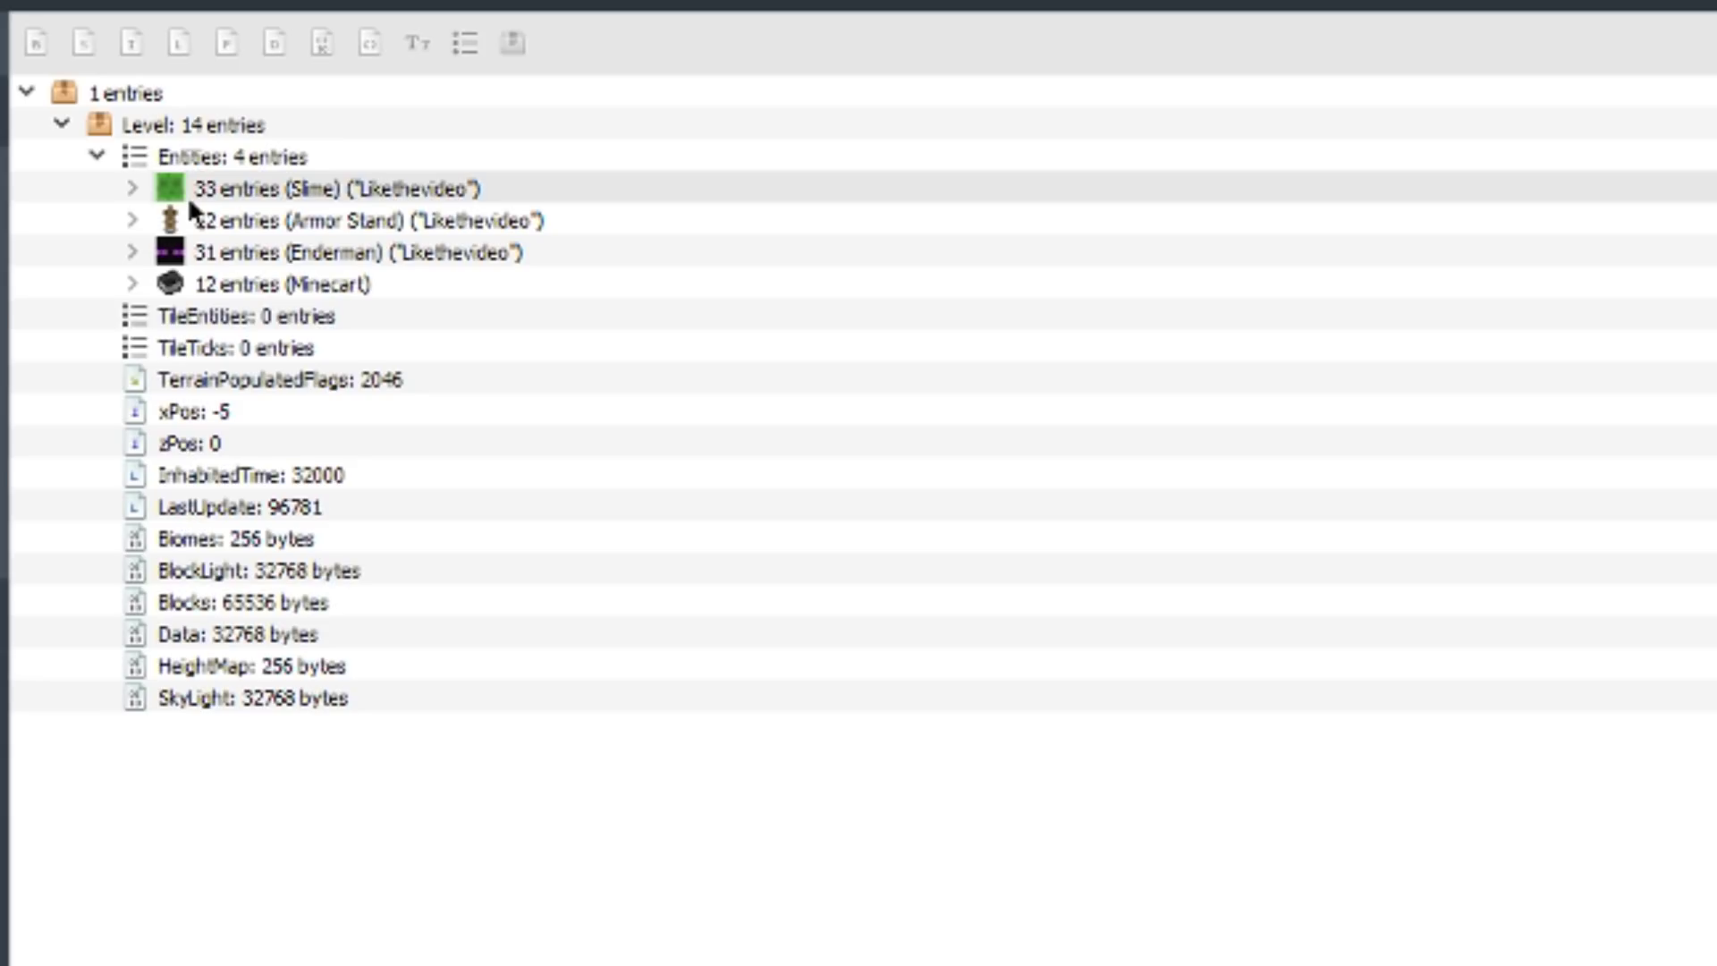
pyautogui.rightClick(188, 196)
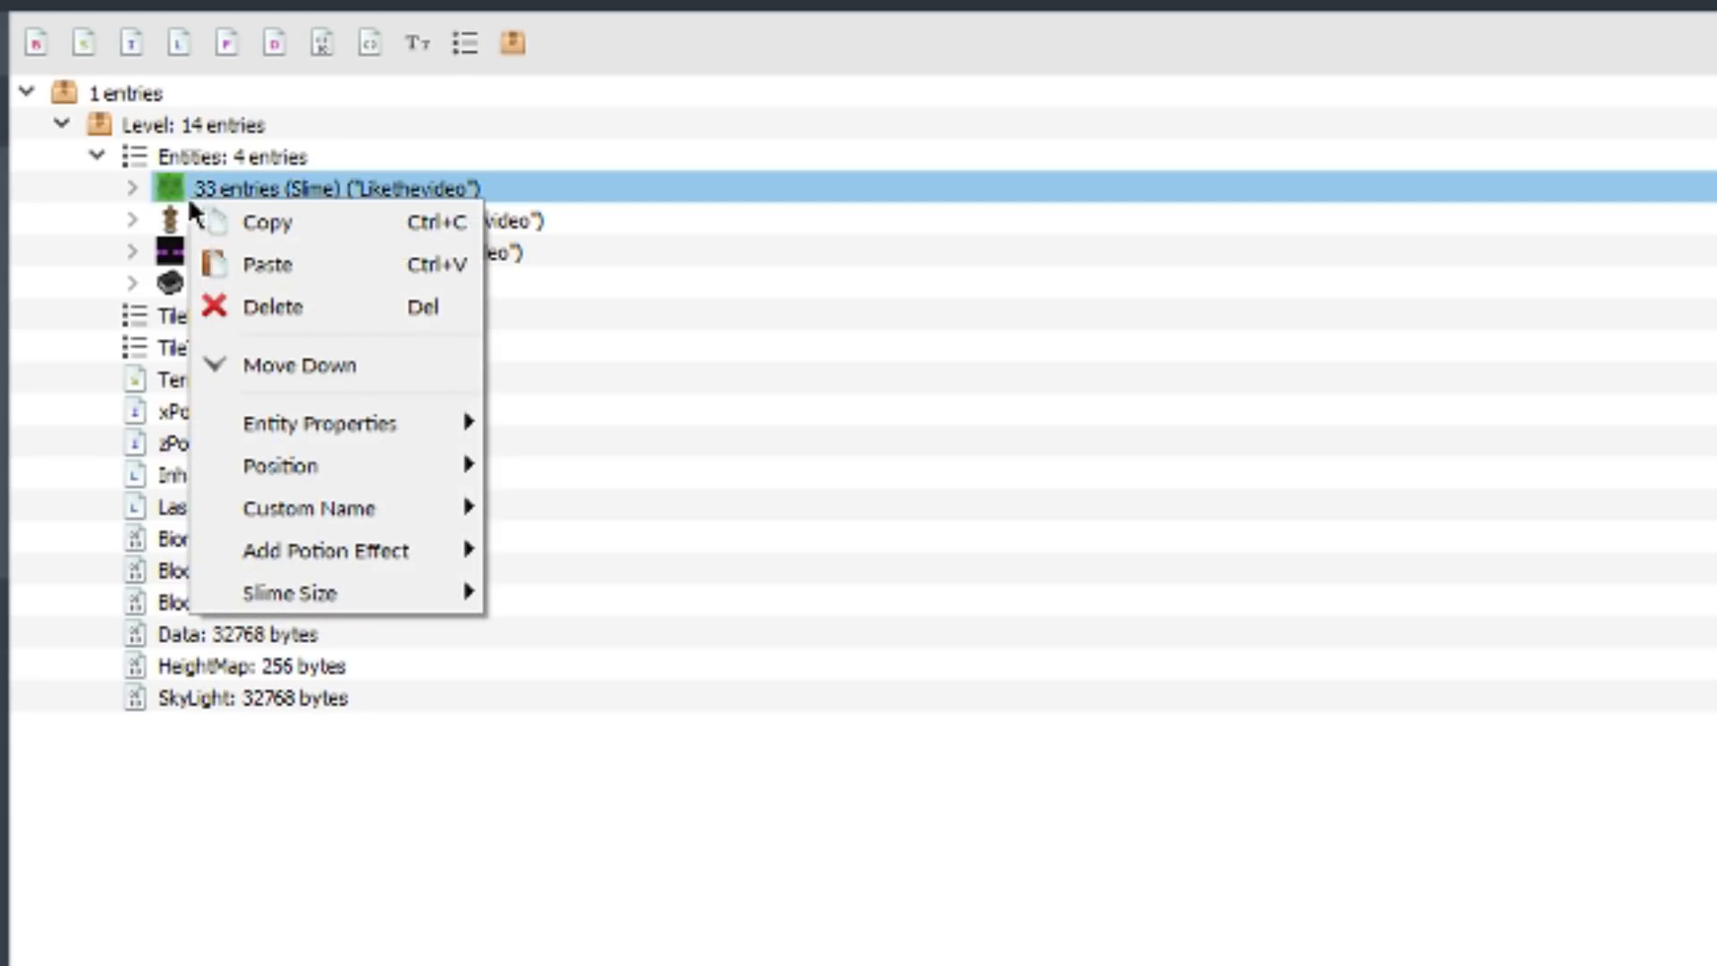
# Step: Set the Slime's size to 2
pyautogui.moveTo(315, 597)
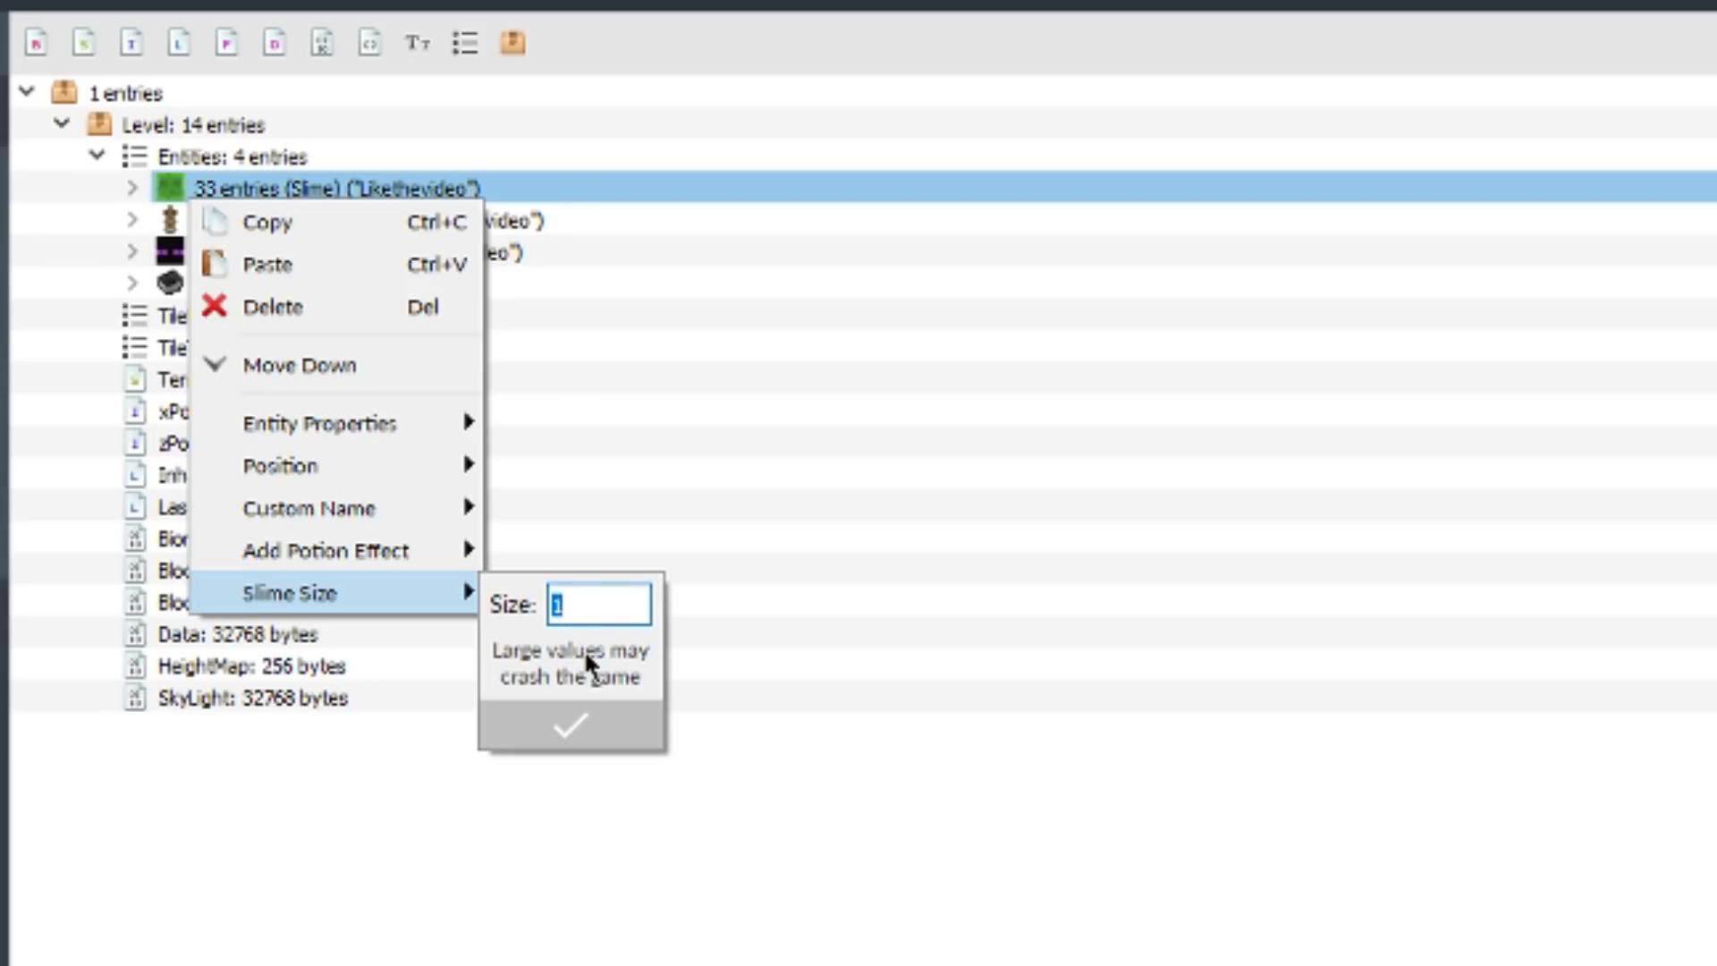
pyautogui.write('2')
pyautogui.click(586, 729)
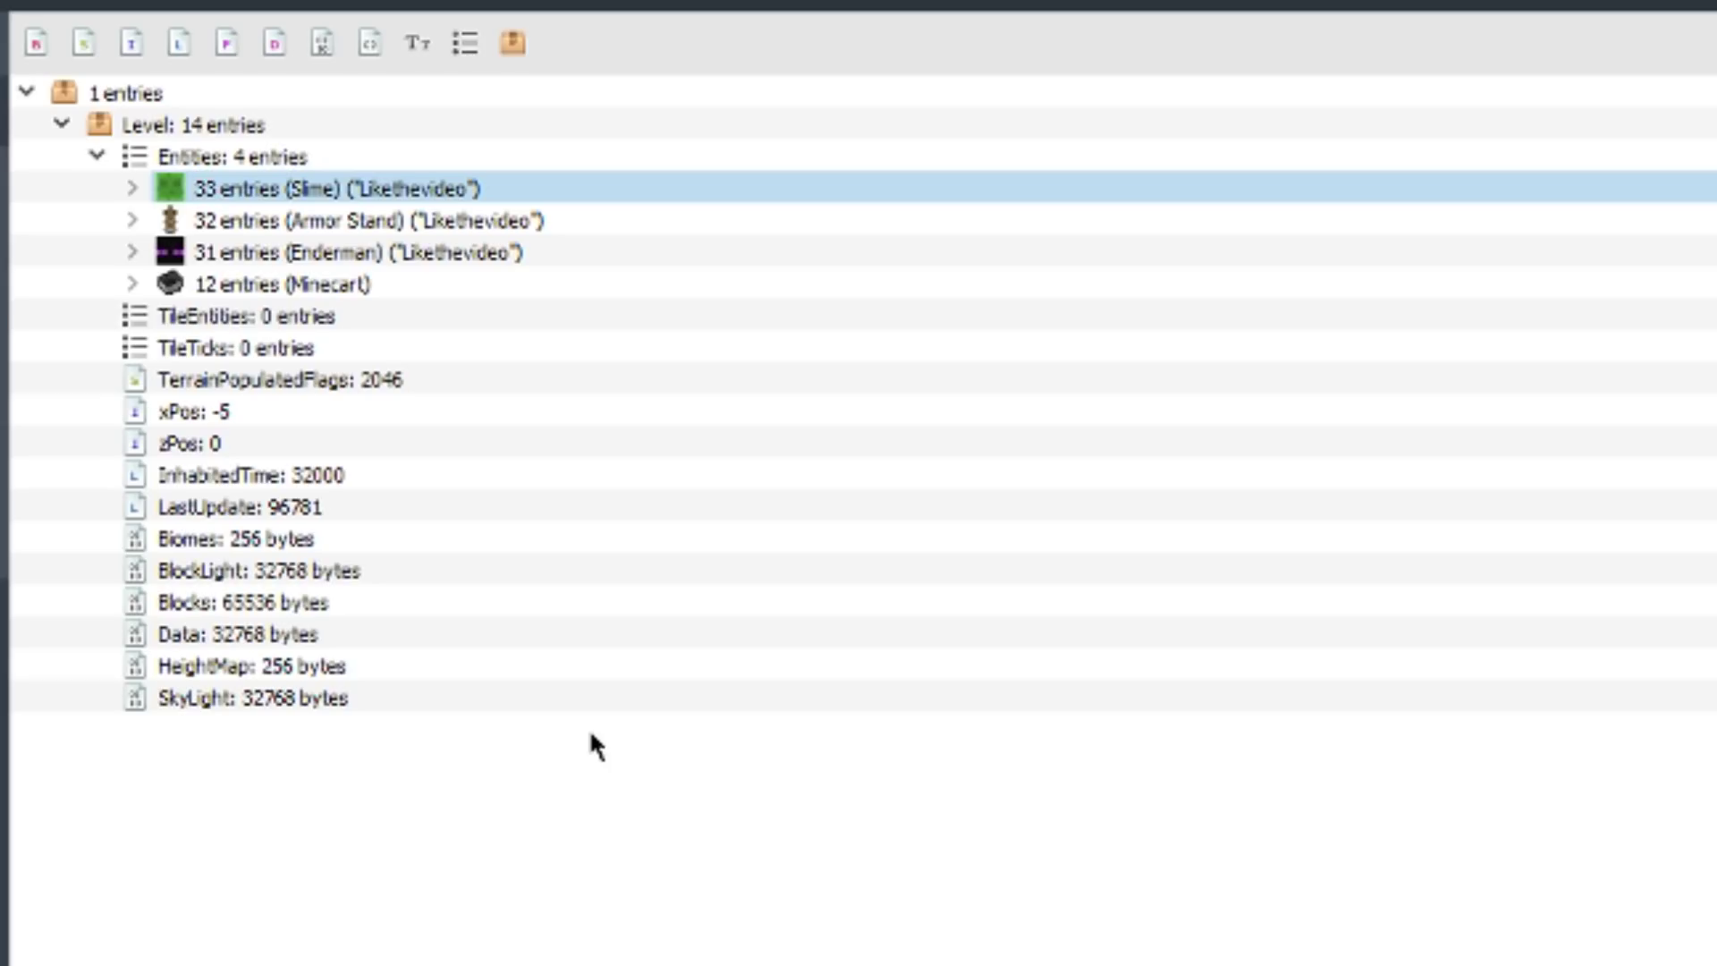
# Step: Make the Armor Stand Invulnerable, Silent and ignore gravity
pyautogui.rightClick(226, 220)
pyautogui.moveTo(359, 566)
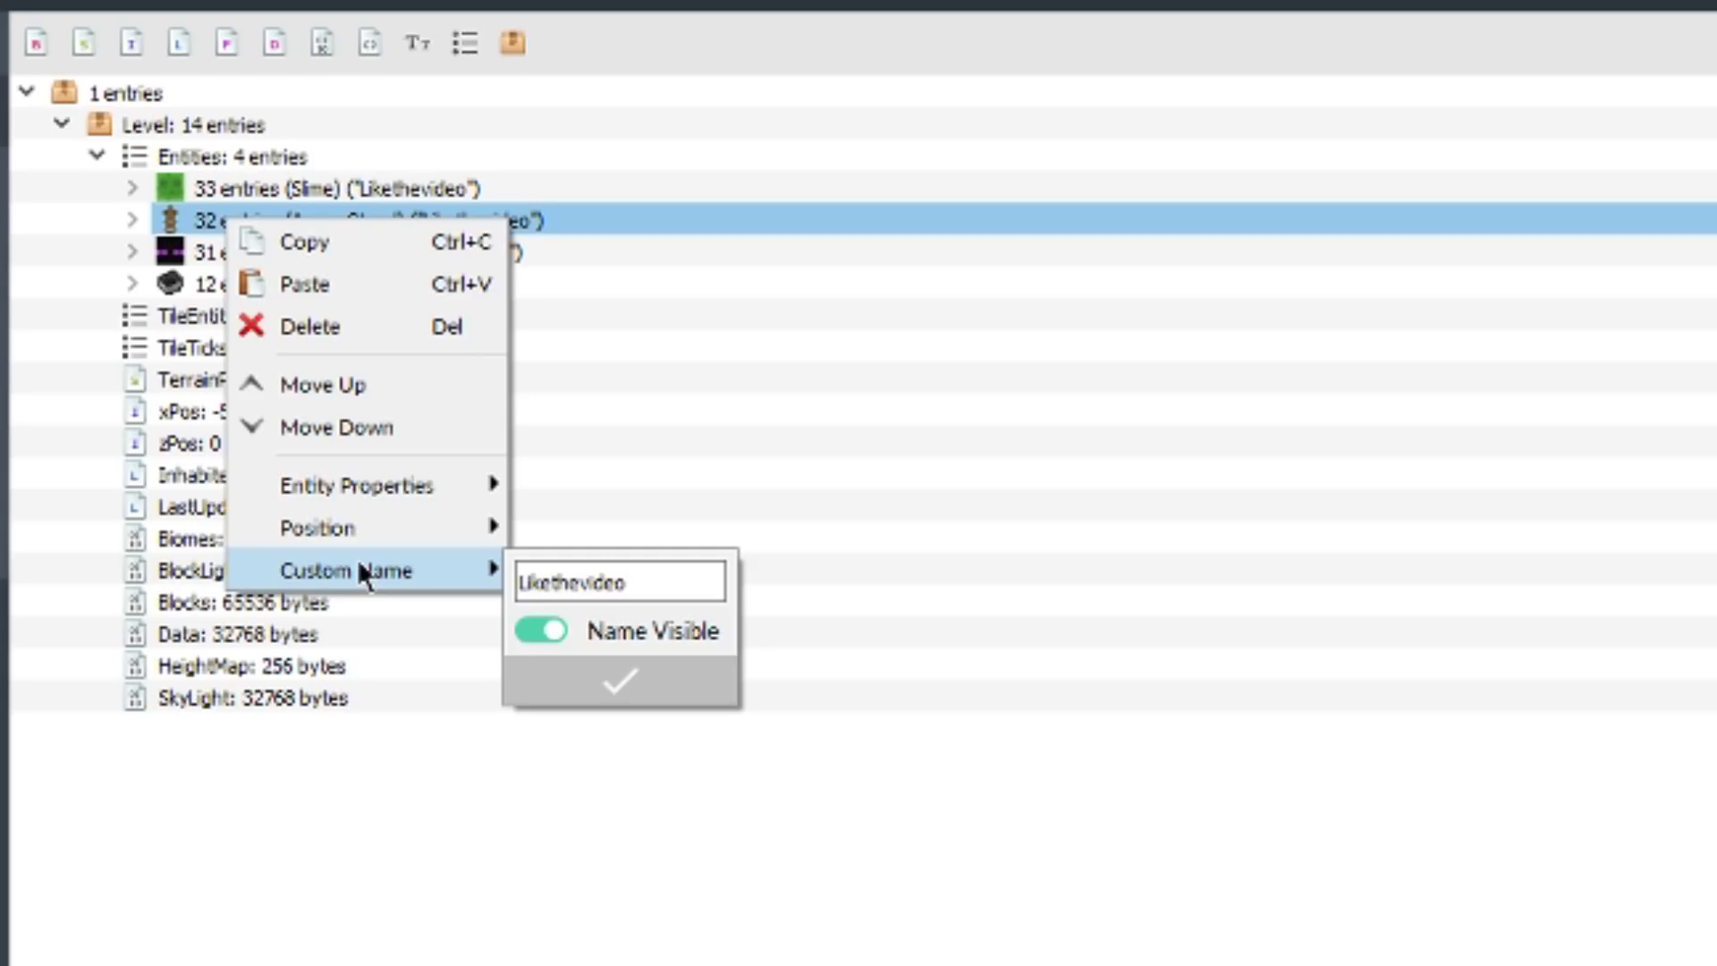
pyautogui.moveTo(340, 483)
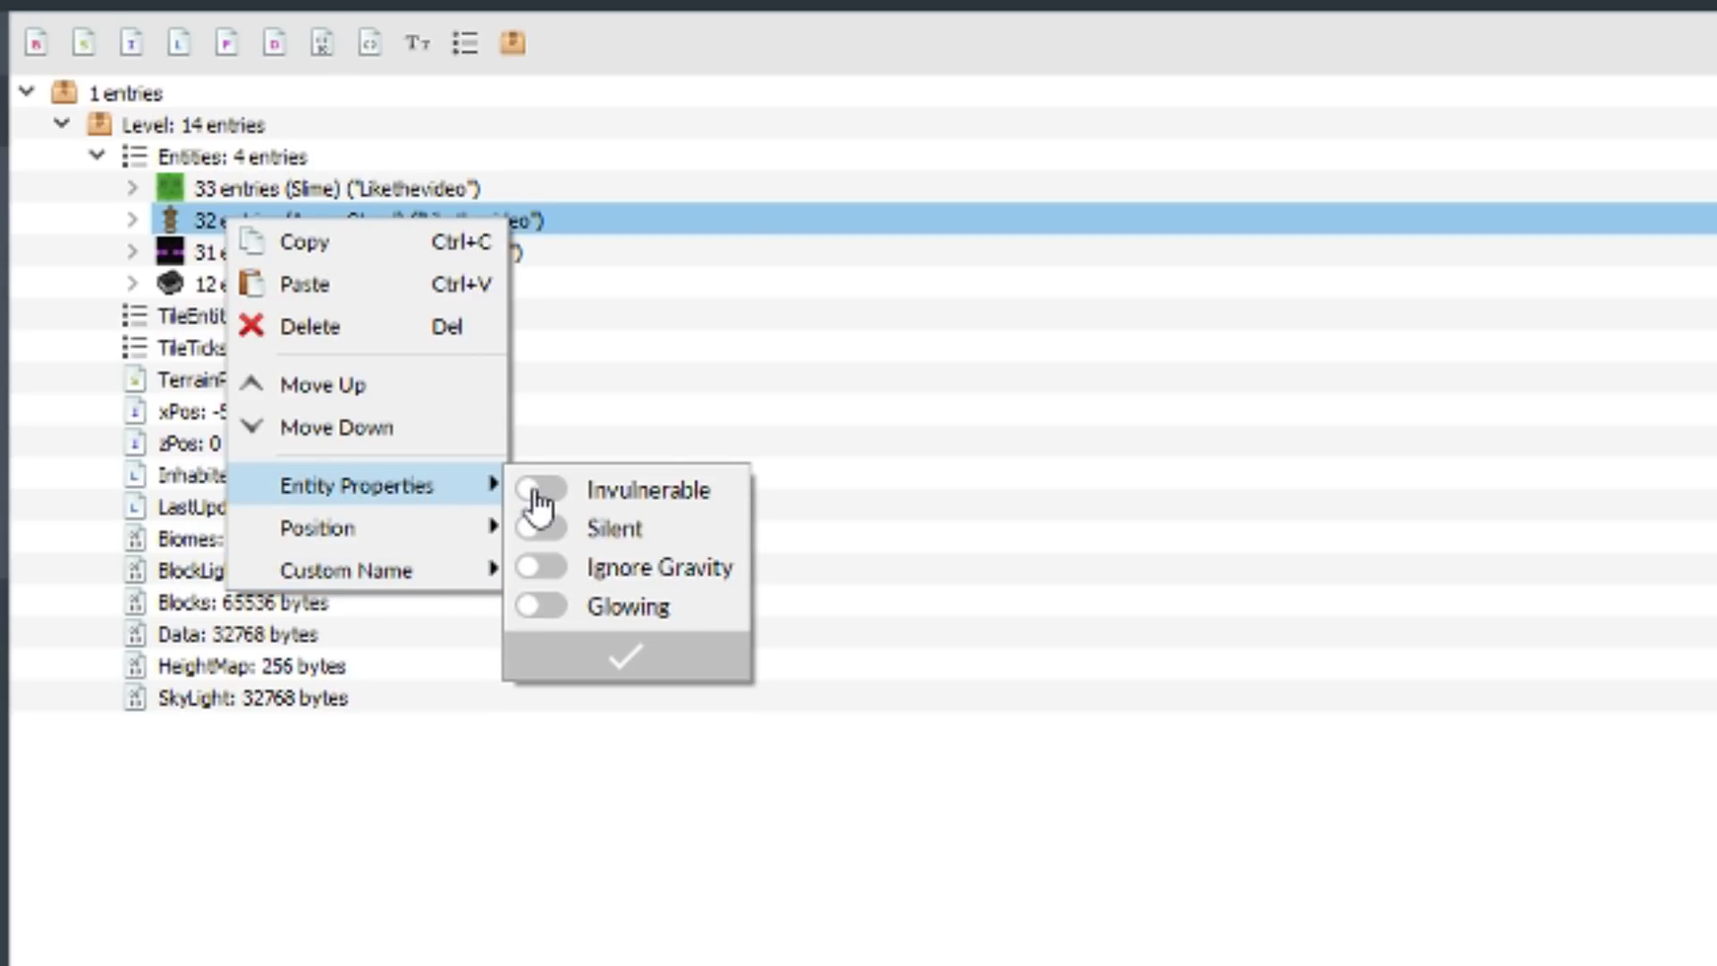
pyautogui.click(535, 533)
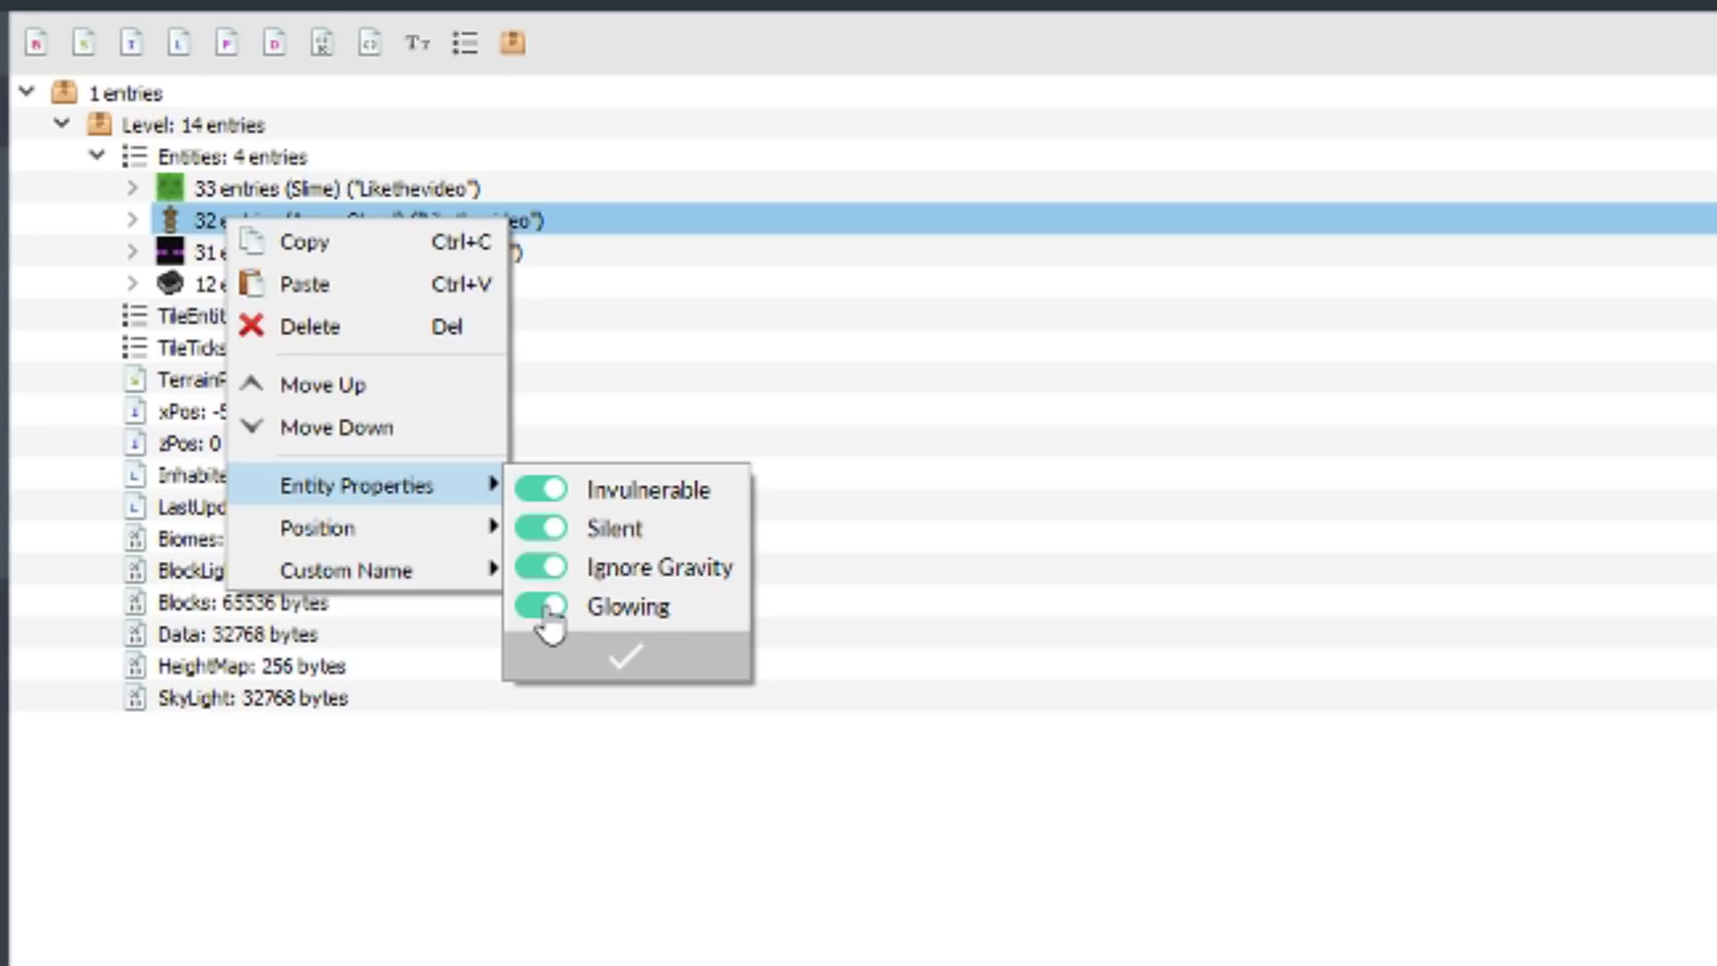
pyautogui.click(558, 662)
# Step: Set the Enderman's carried block to Lapis Lazuli Block
pyautogui.rightClick(288, 247)
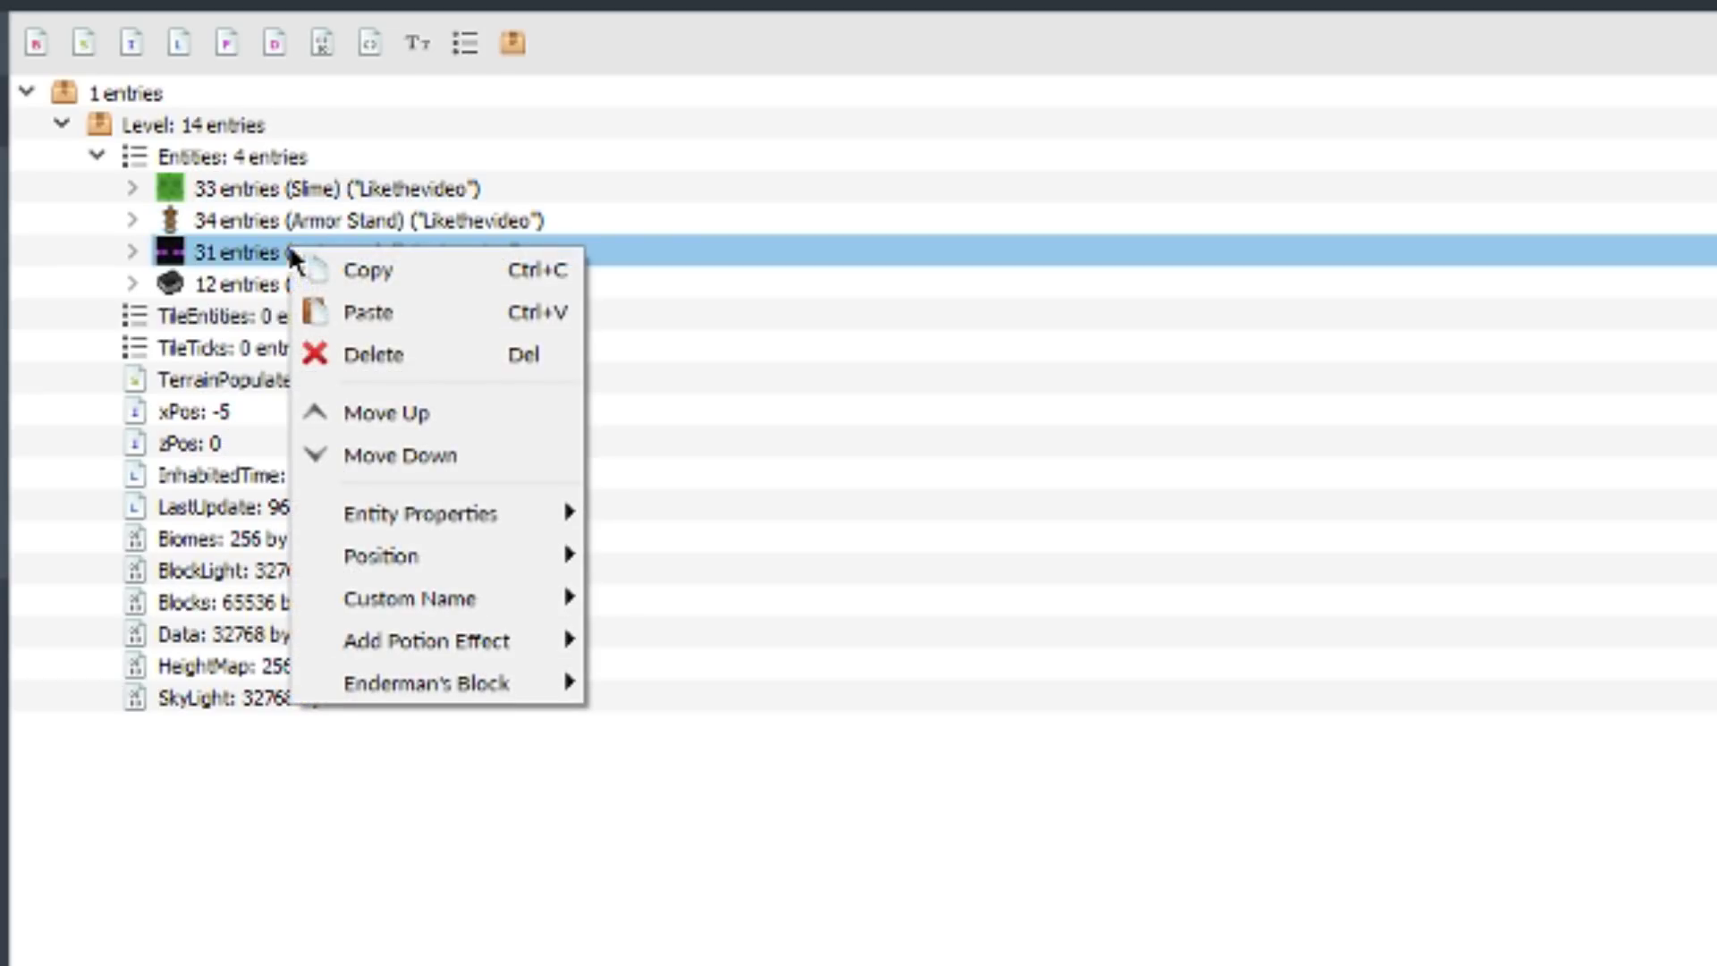
pyautogui.moveTo(426, 675)
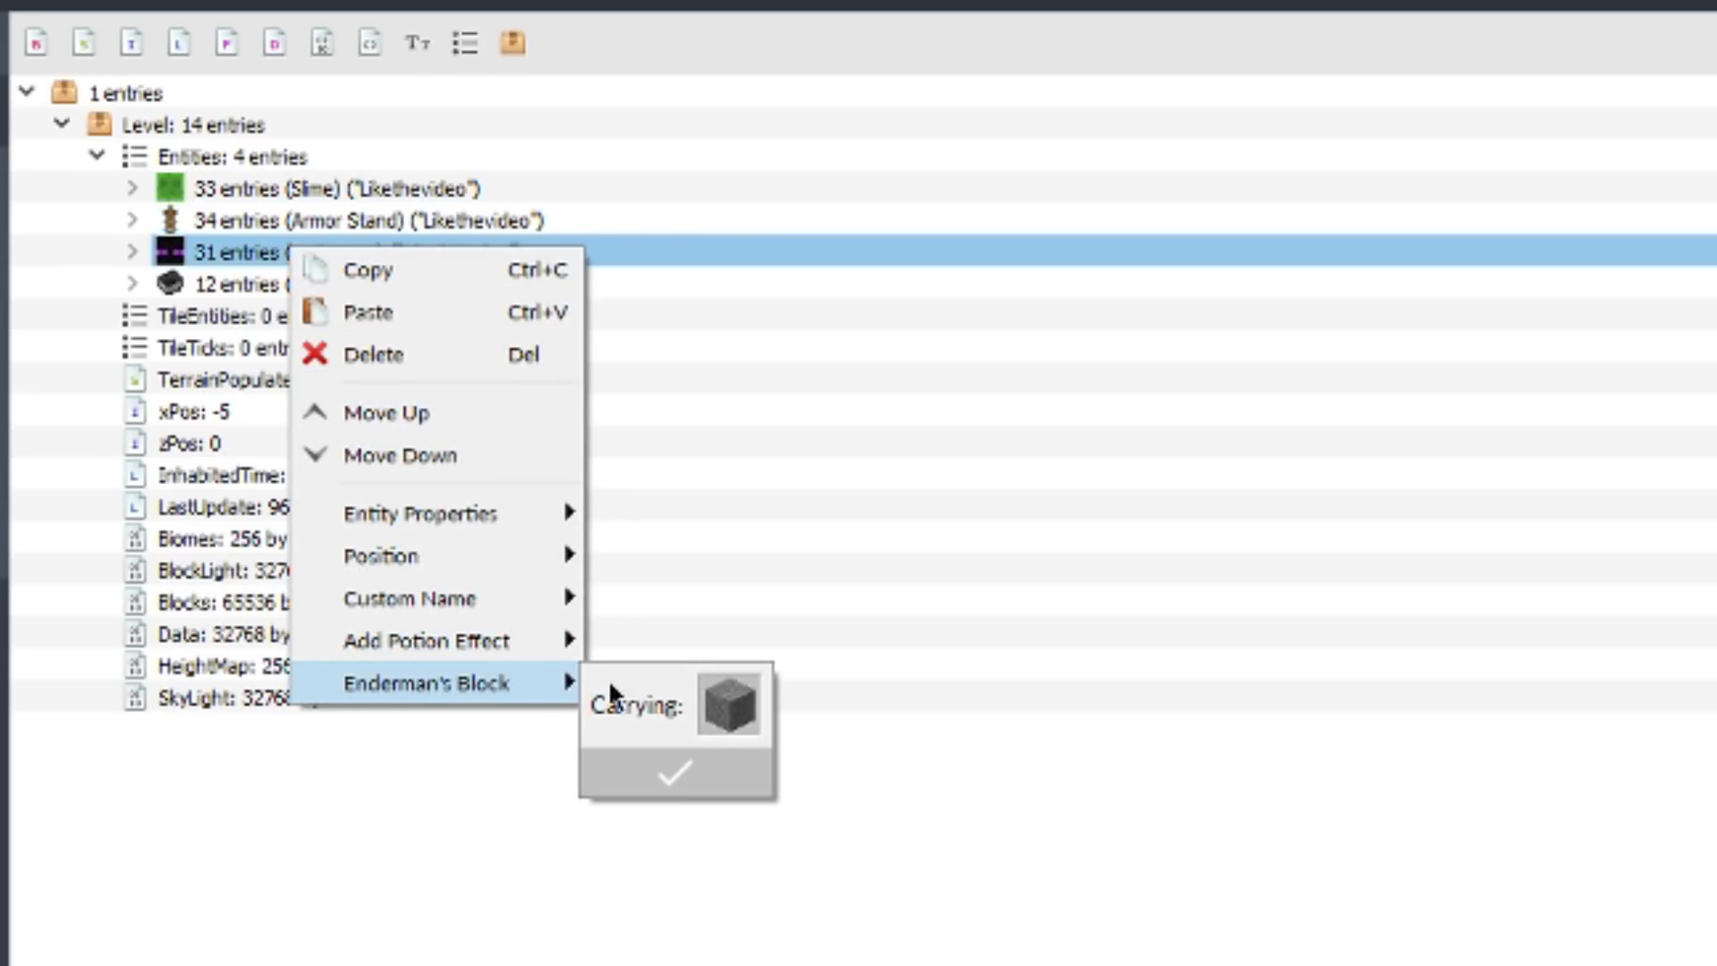
pyautogui.click(729, 702)
pyautogui.scroll(-7, 828, 828)
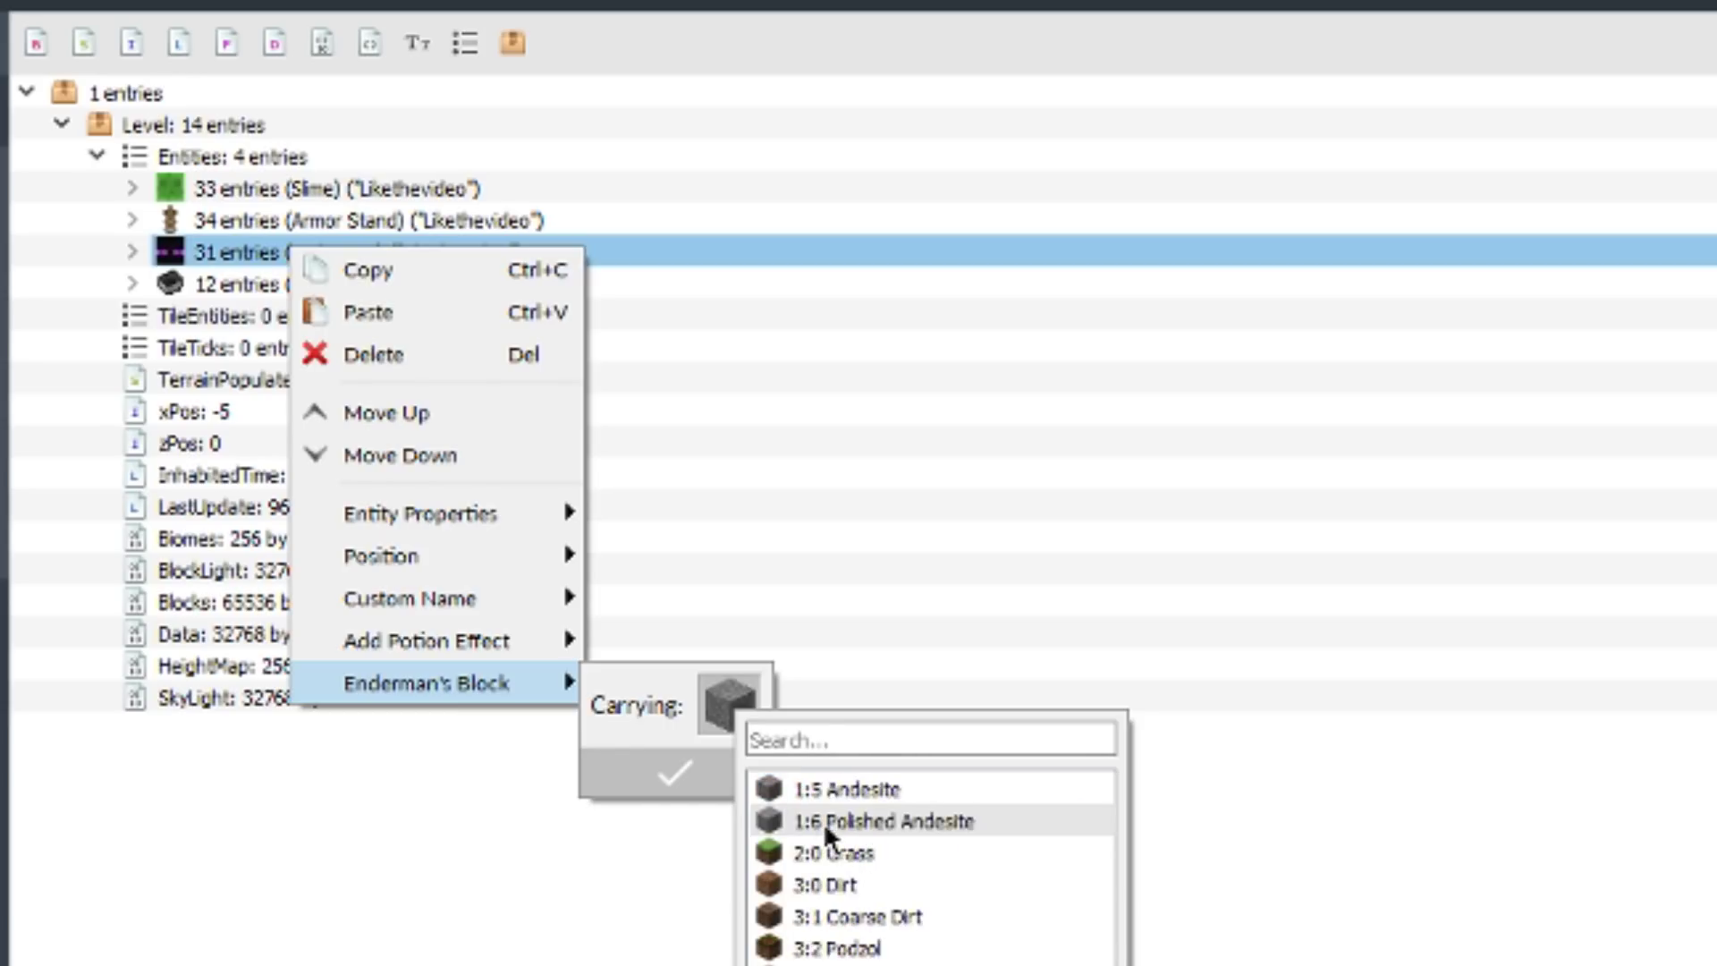
pyautogui.scroll(-9, 824, 828)
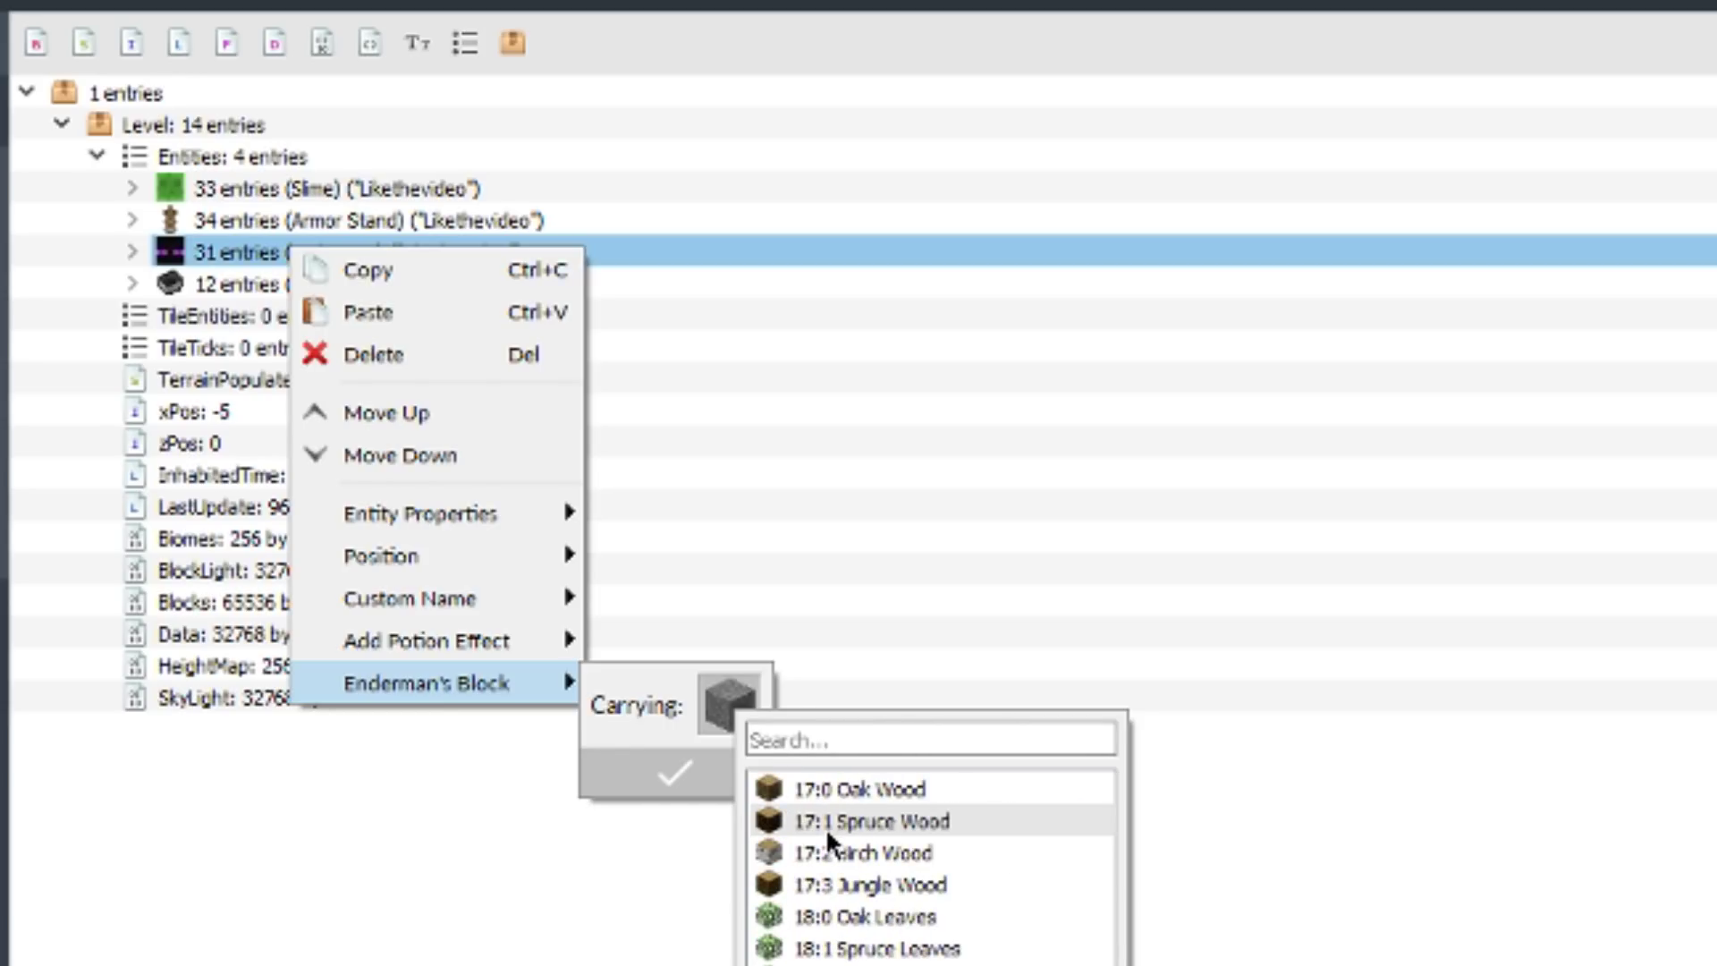
pyautogui.scroll(-3, 820, 833)
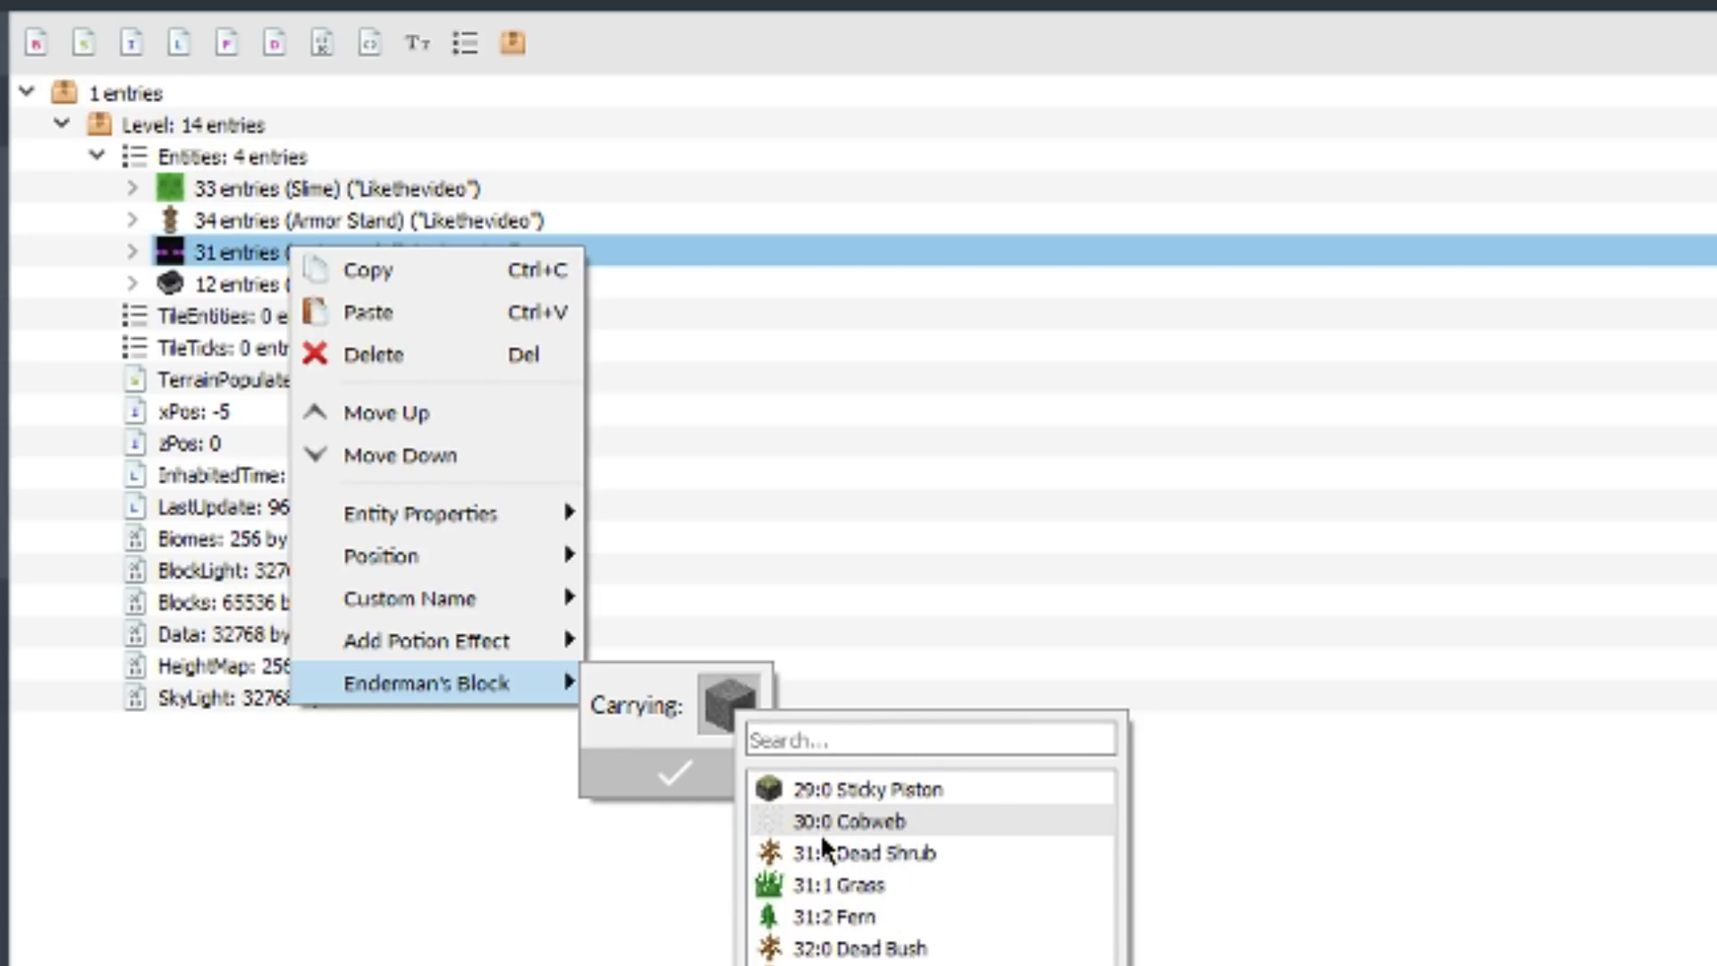
pyautogui.scroll(3, 819, 834)
pyautogui.scroll(1, 814, 834)
pyautogui.click(813, 876)
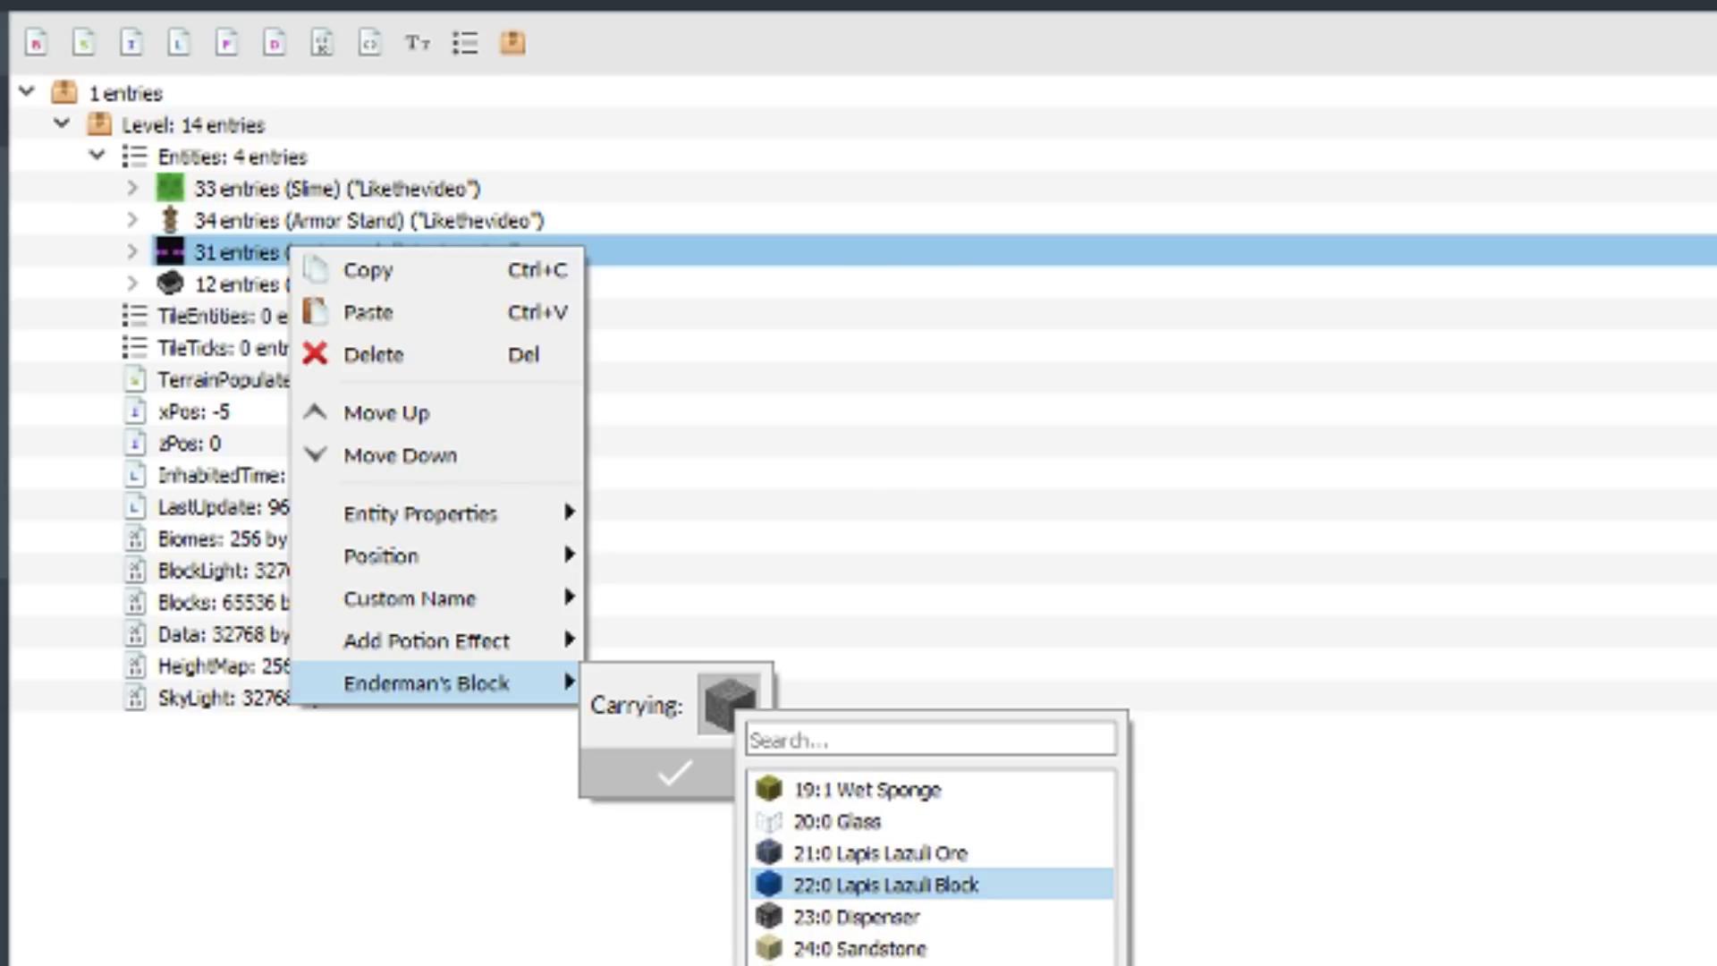
pyautogui.click(690, 780)
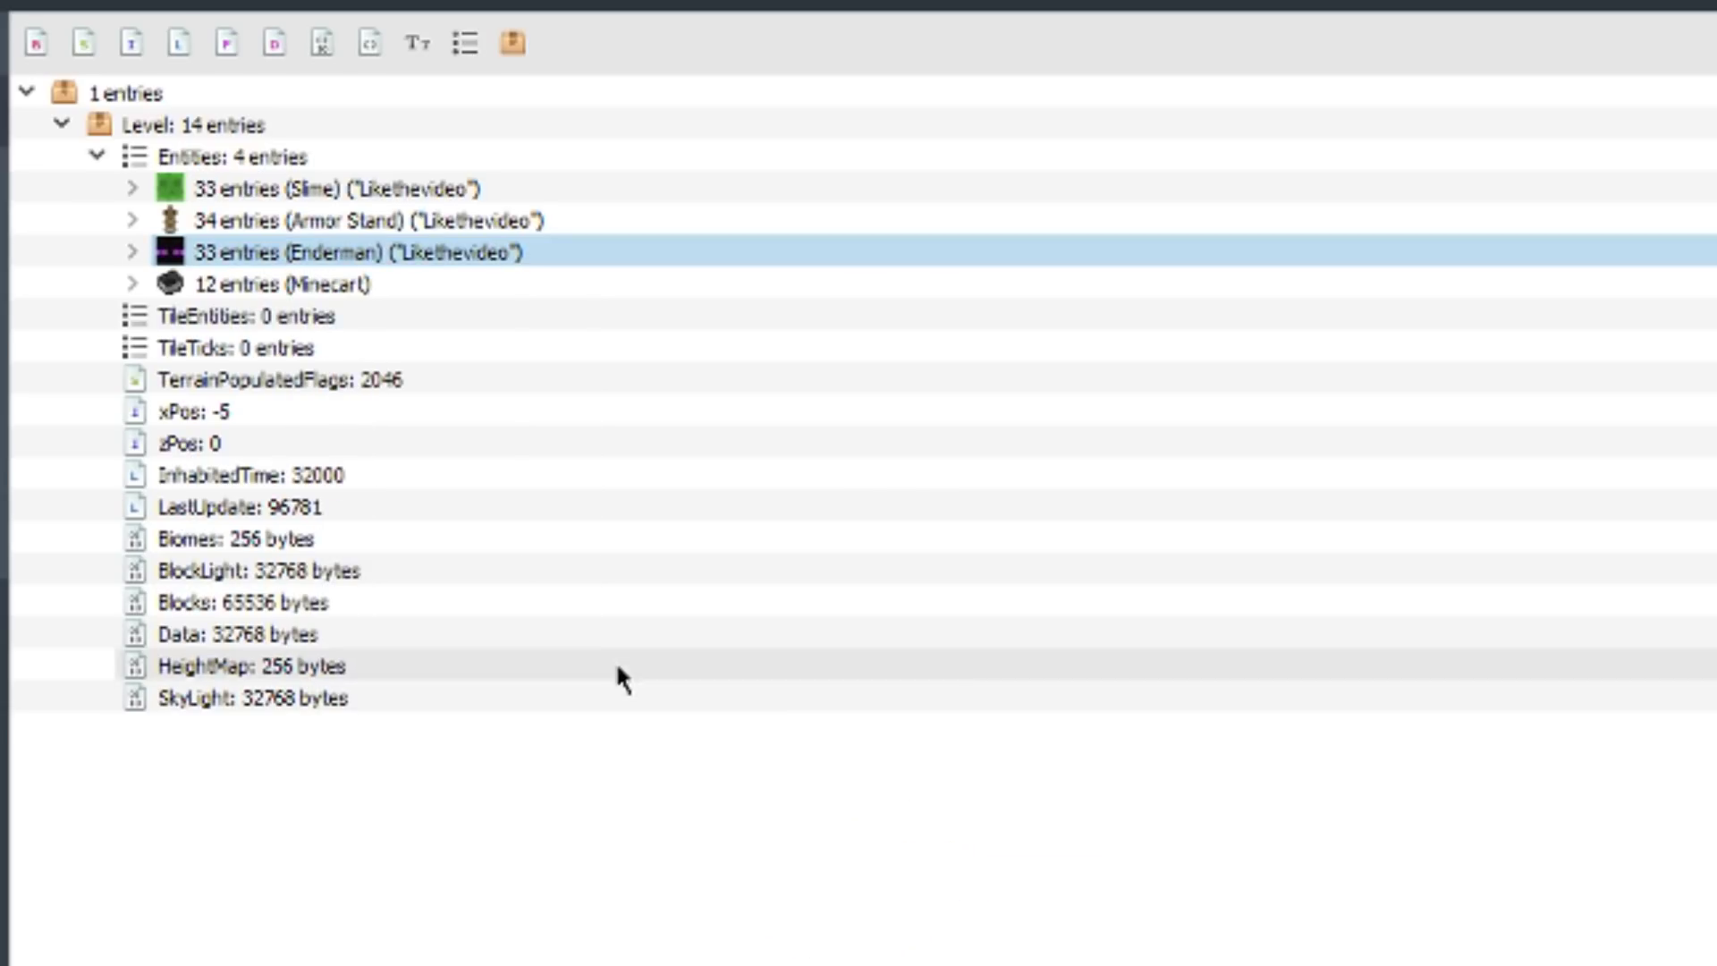
# Step: Put a visible 18:3 Jungle Leaves block inside the Minecart
pyautogui.rightClick(212, 291)
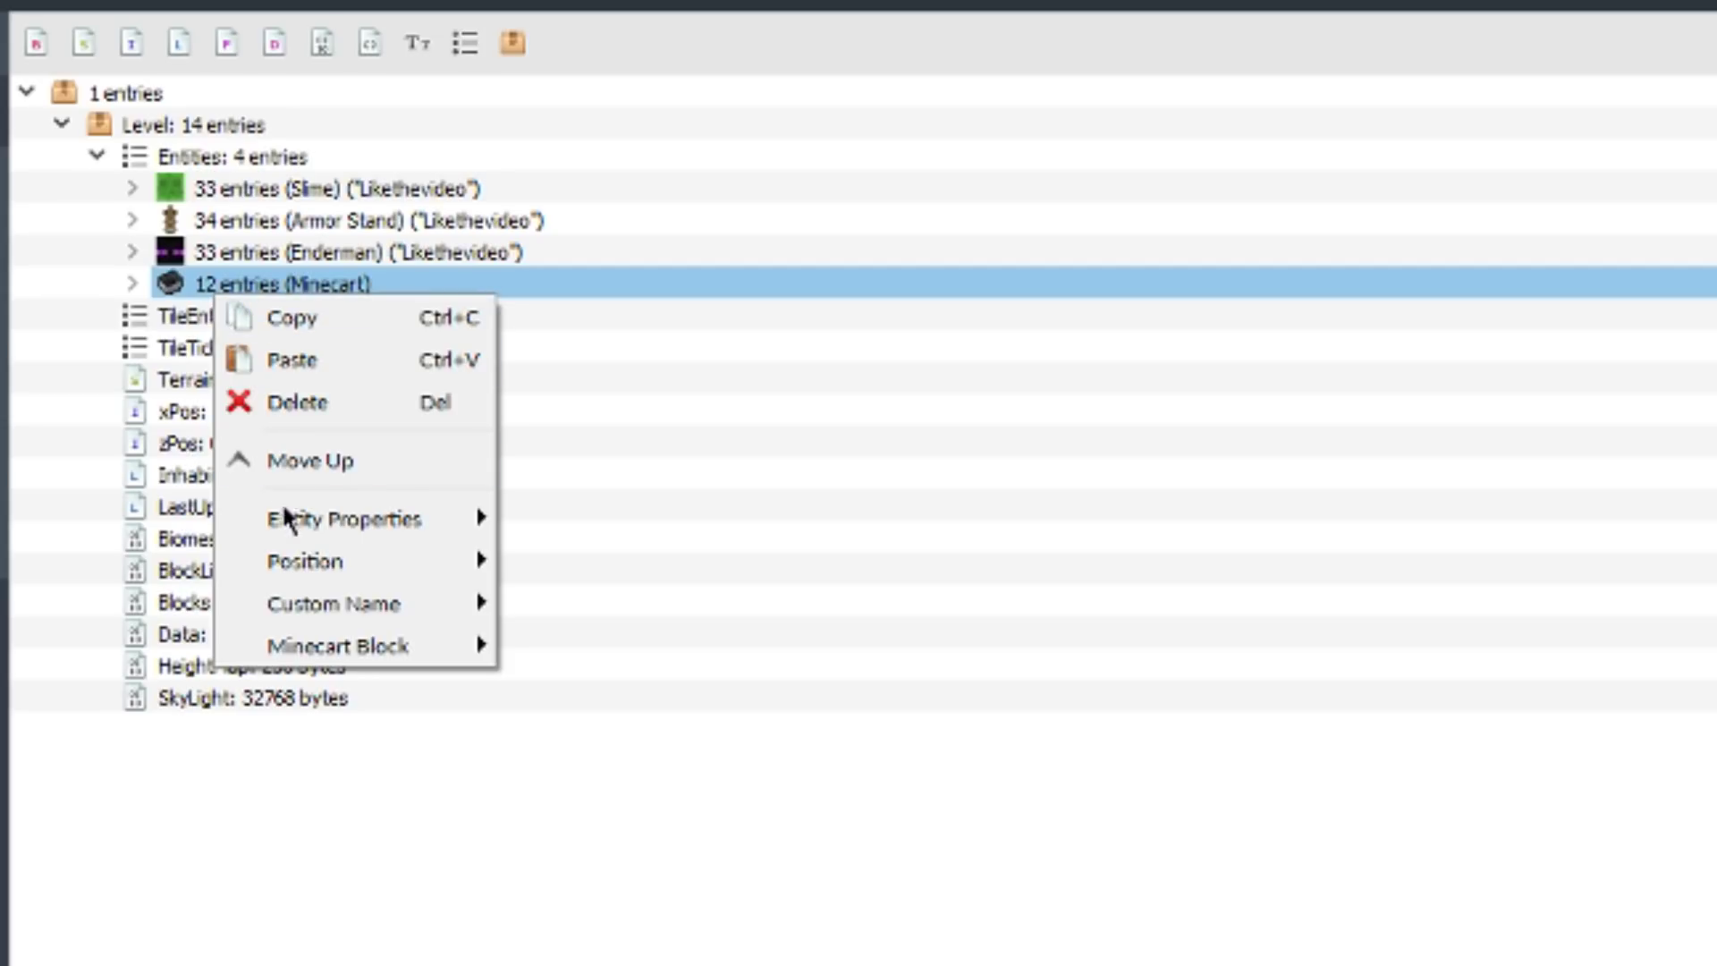
pyautogui.moveTo(481, 656)
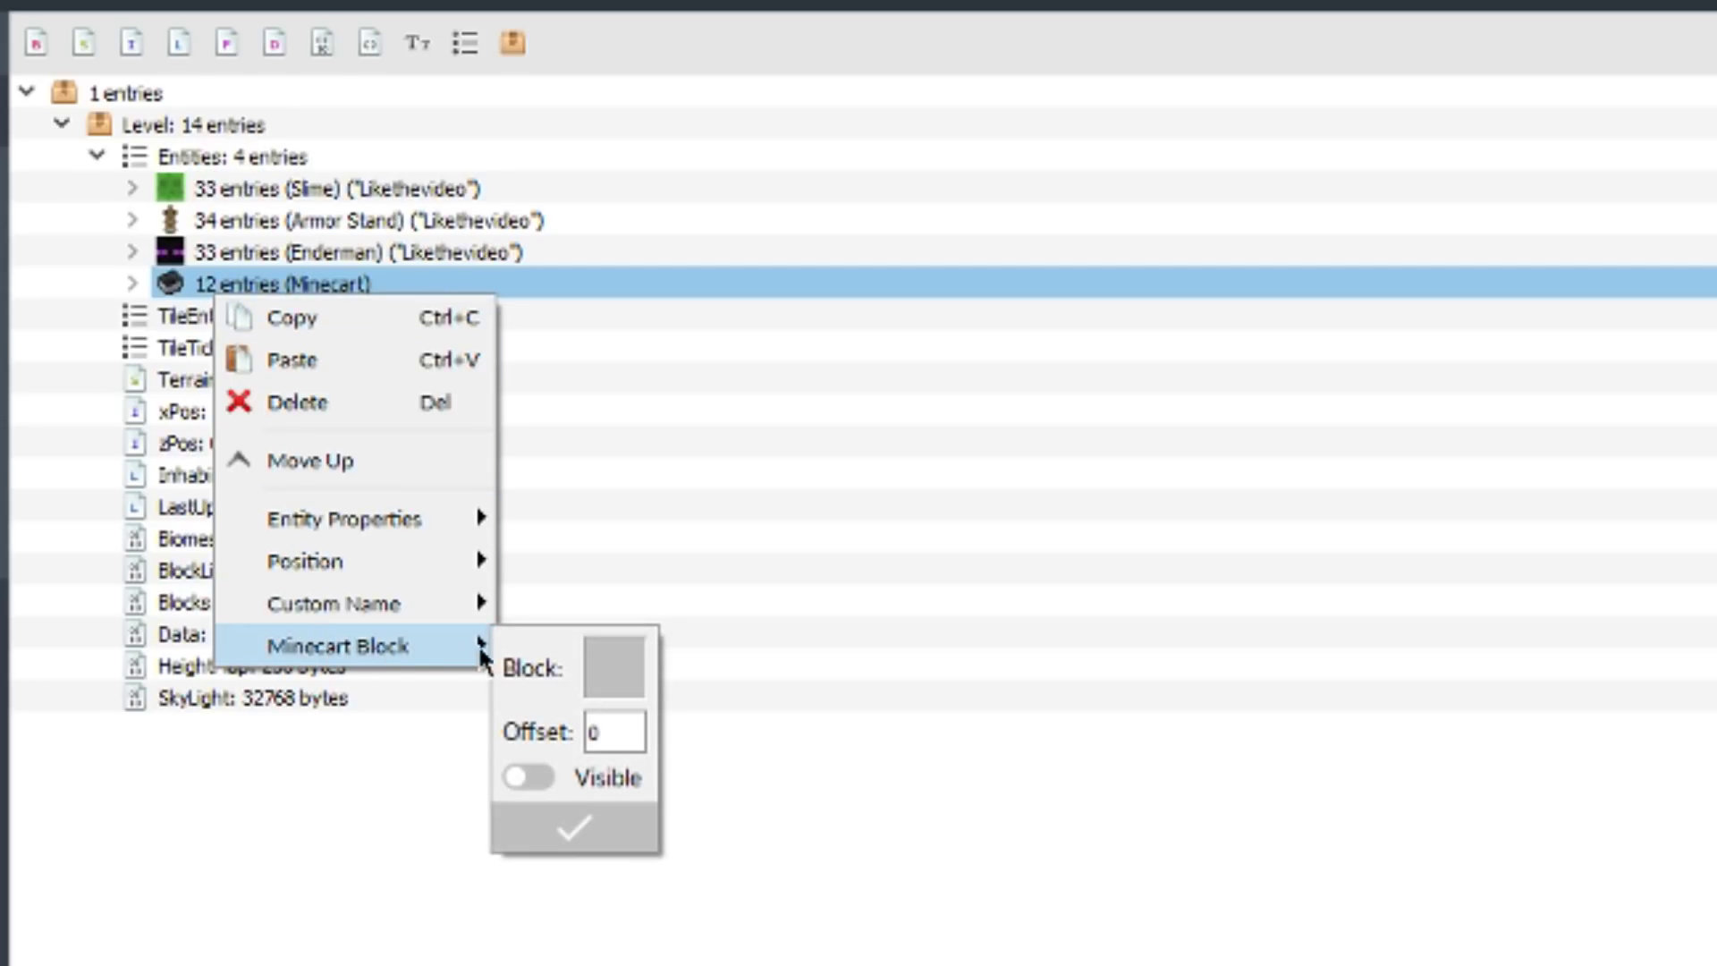
pyautogui.click(614, 685)
pyautogui.scroll(-7, 808, 835)
pyautogui.scroll(-6, 808, 835)
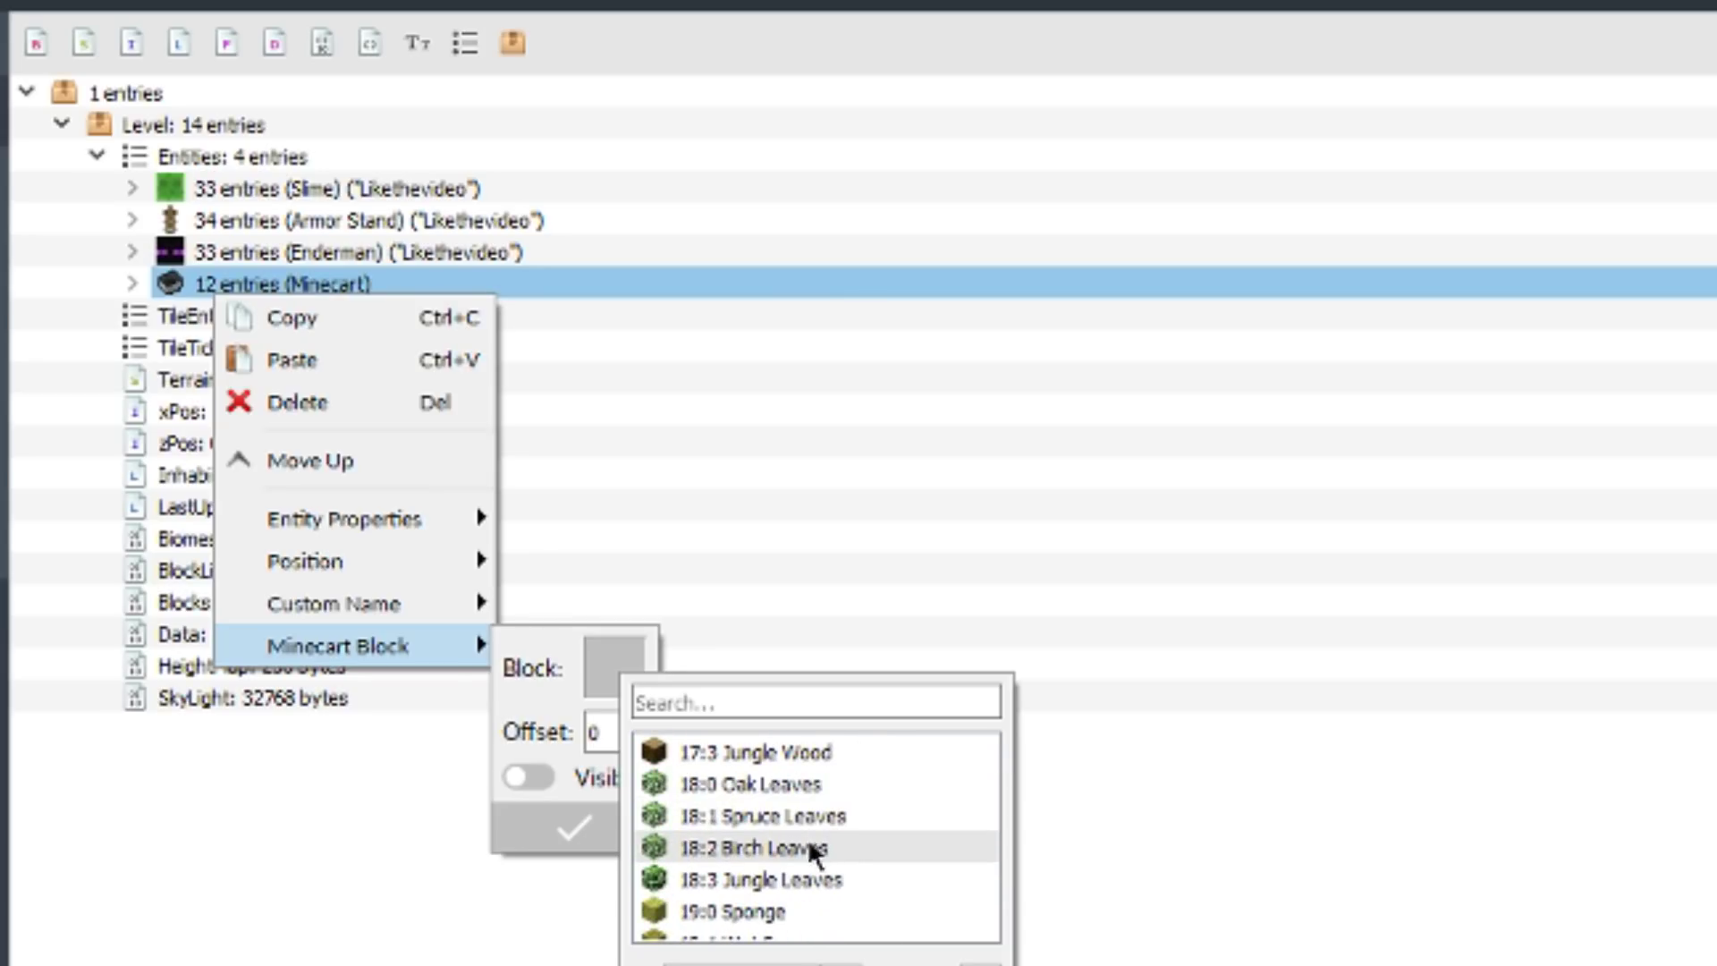
pyautogui.click(808, 883)
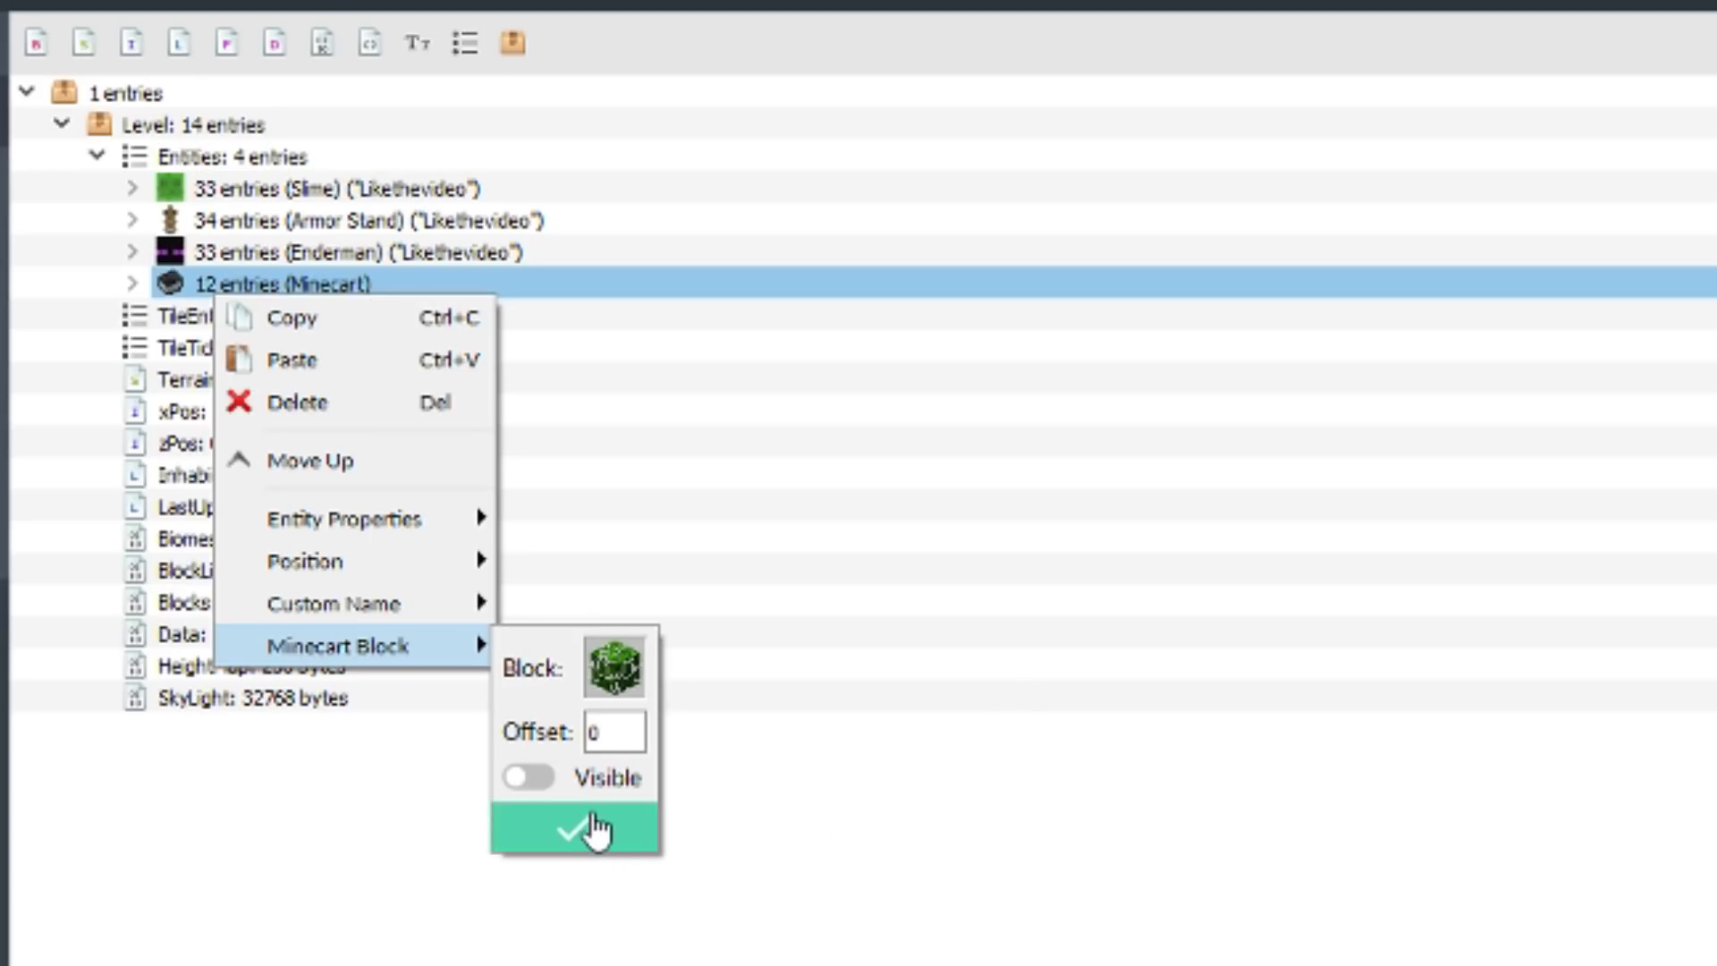
pyautogui.click(523, 777)
pyautogui.click(562, 830)
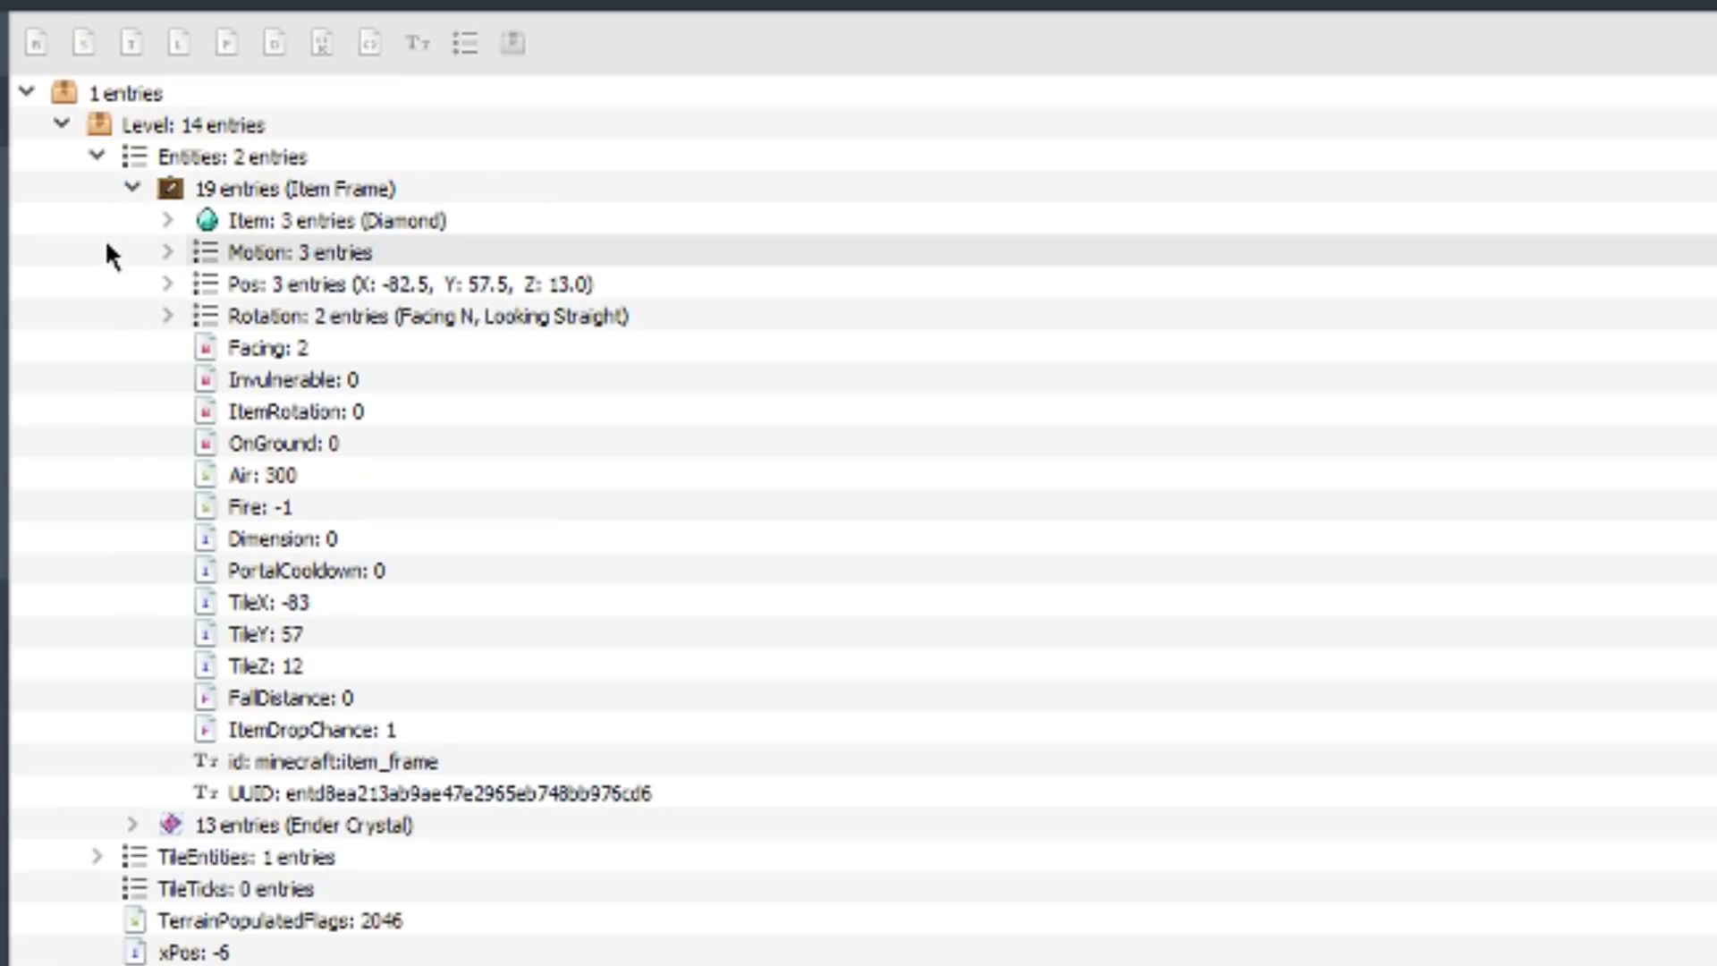
# Step: Change the Item Frame's drop chance from 100 to 75
pyautogui.click(132, 188)
pyautogui.click(131, 188)
pyautogui.rightClick(200, 192)
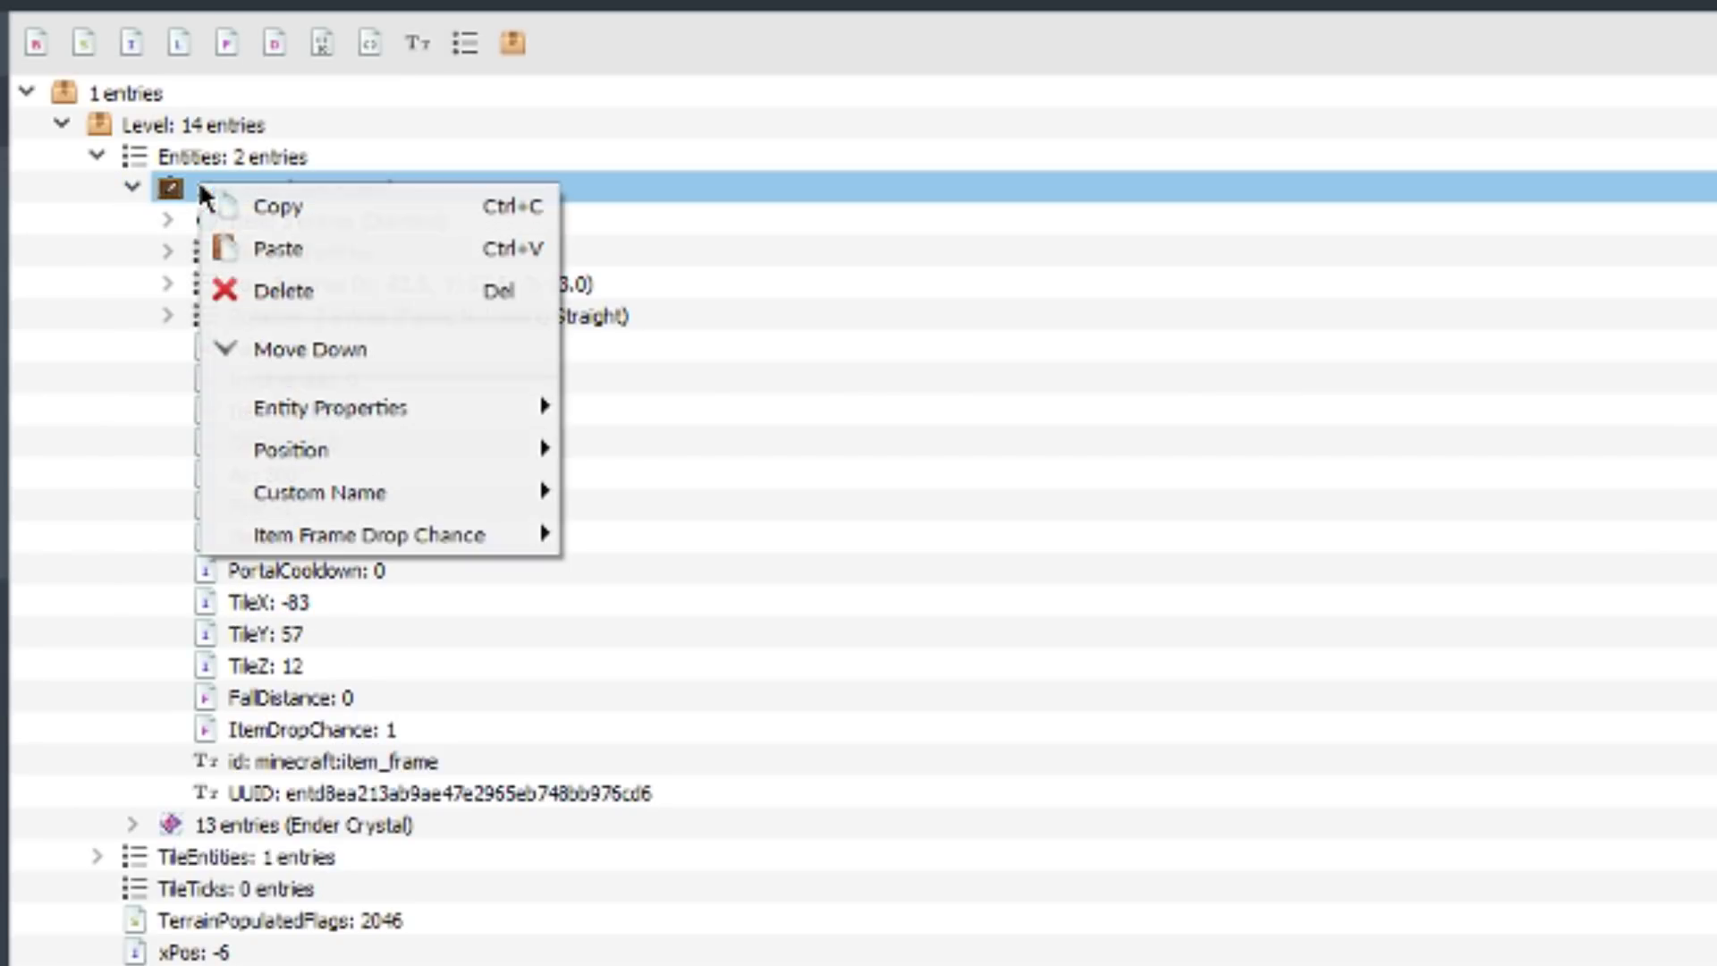
pyautogui.moveTo(338, 529)
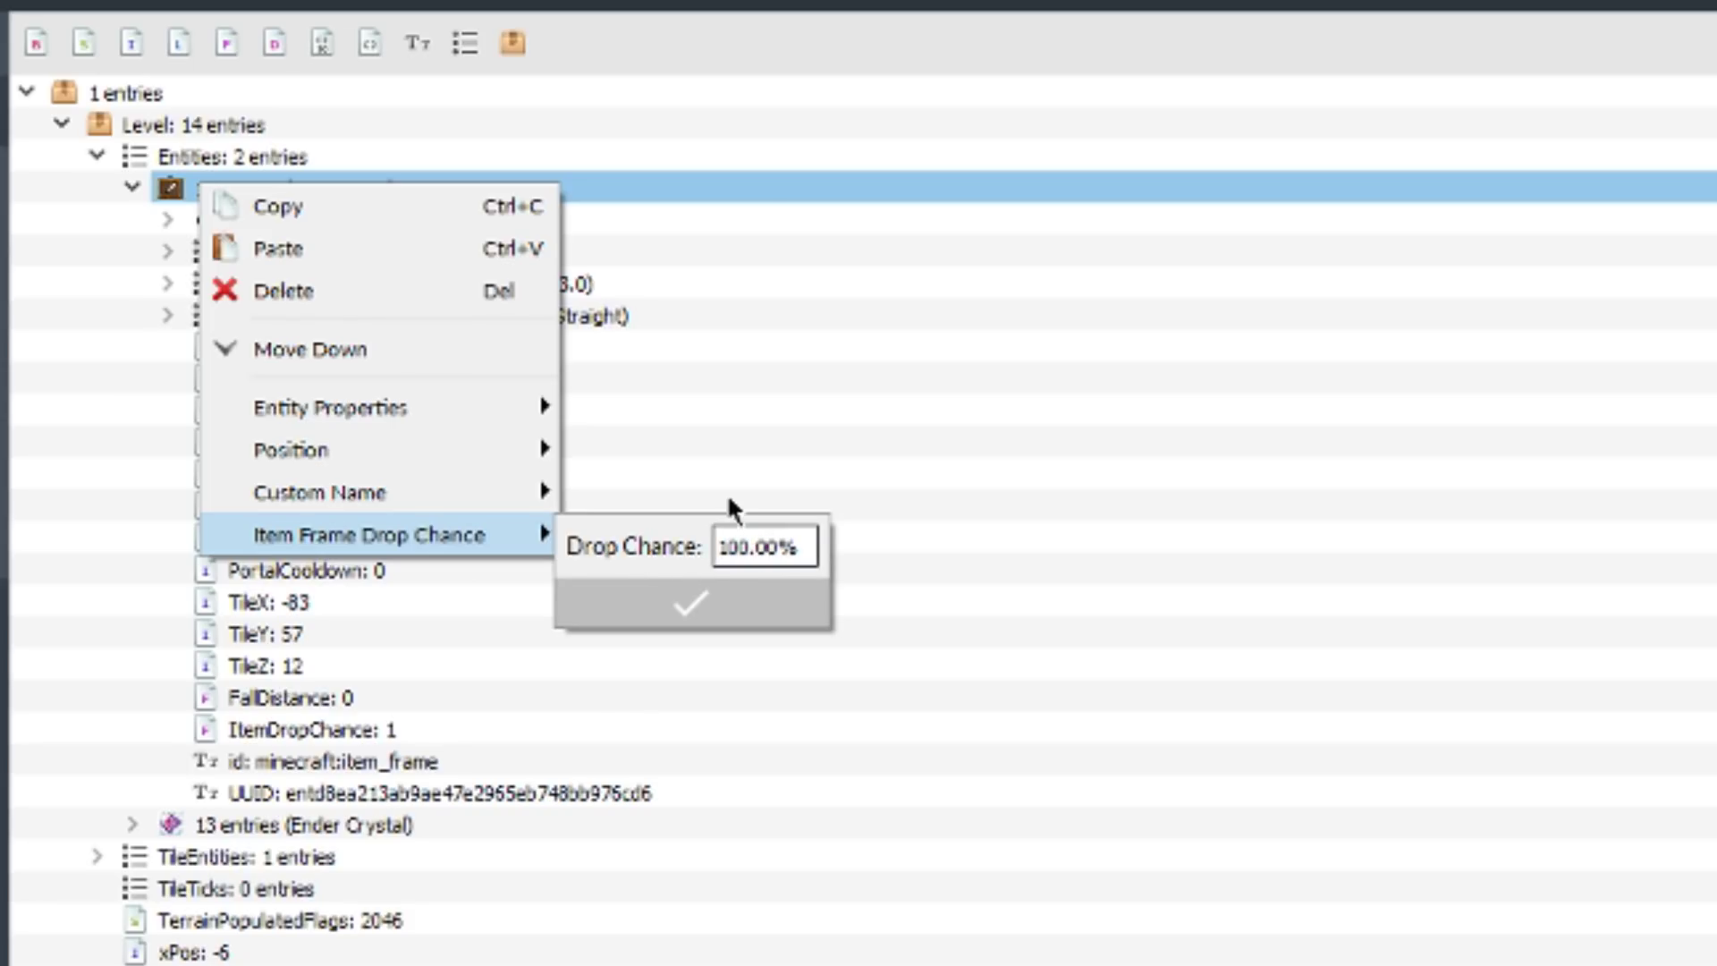
pyautogui.press('BackSpace')
pyautogui.press('BackSpace')
pyautogui.press('BackSpace')
pyautogui.write('75')
pyautogui.click(783, 602)
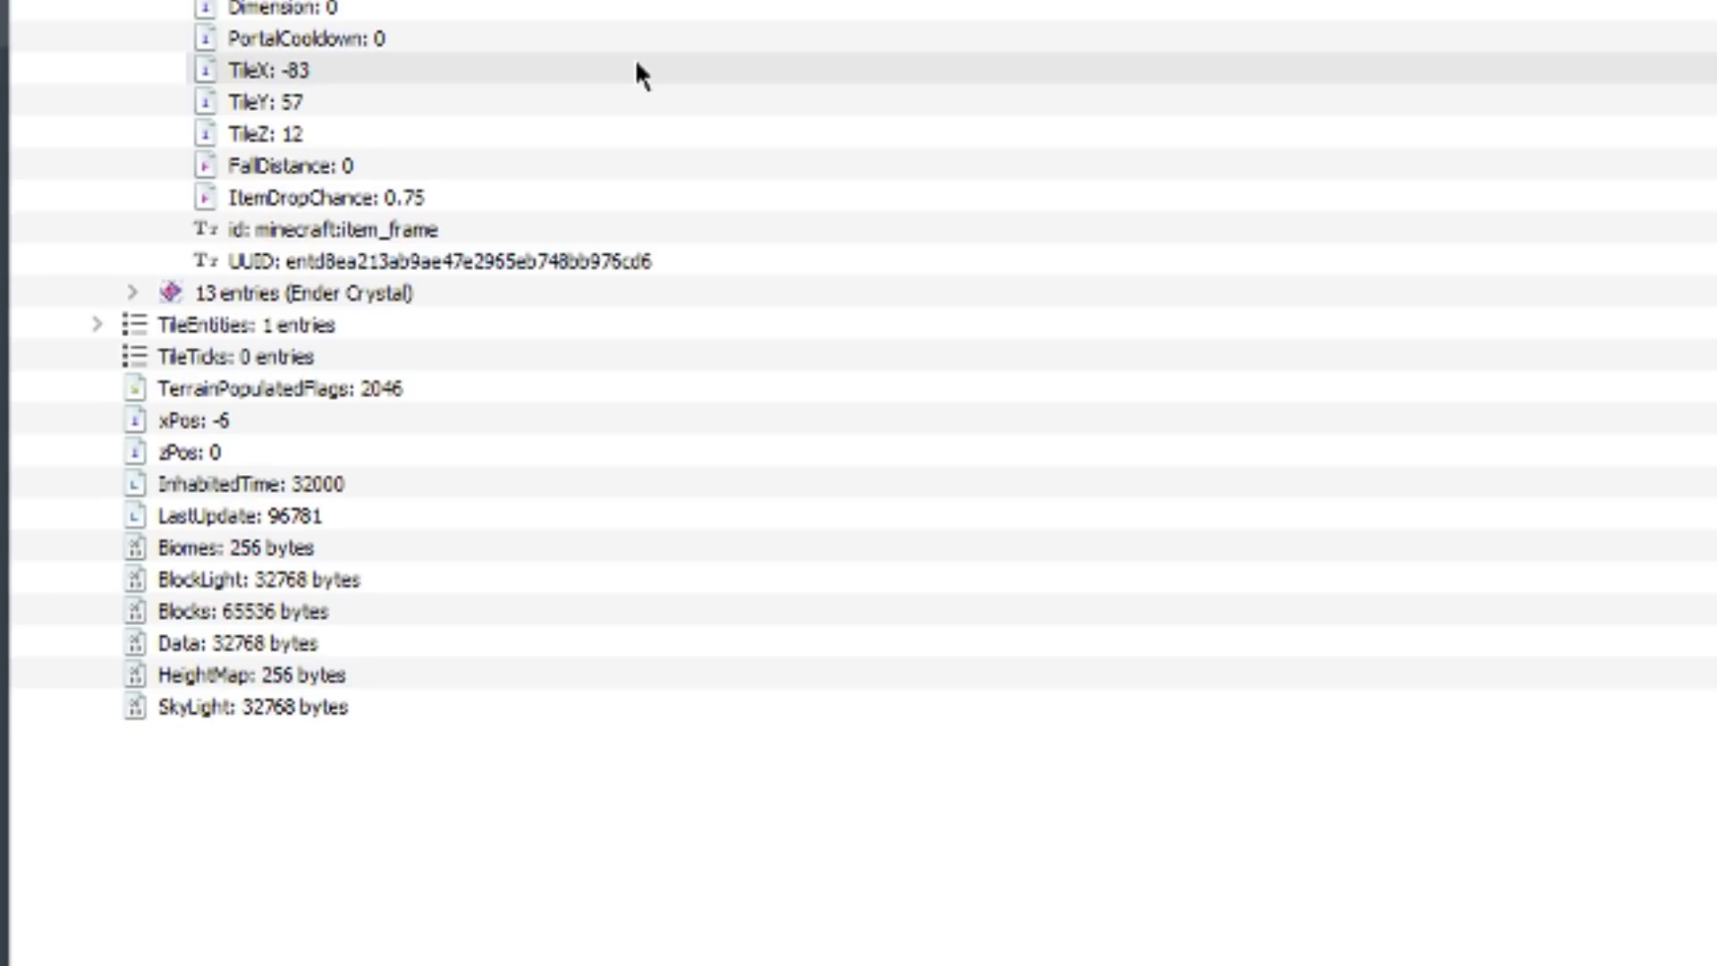
pyautogui.rightClick(331, 292)
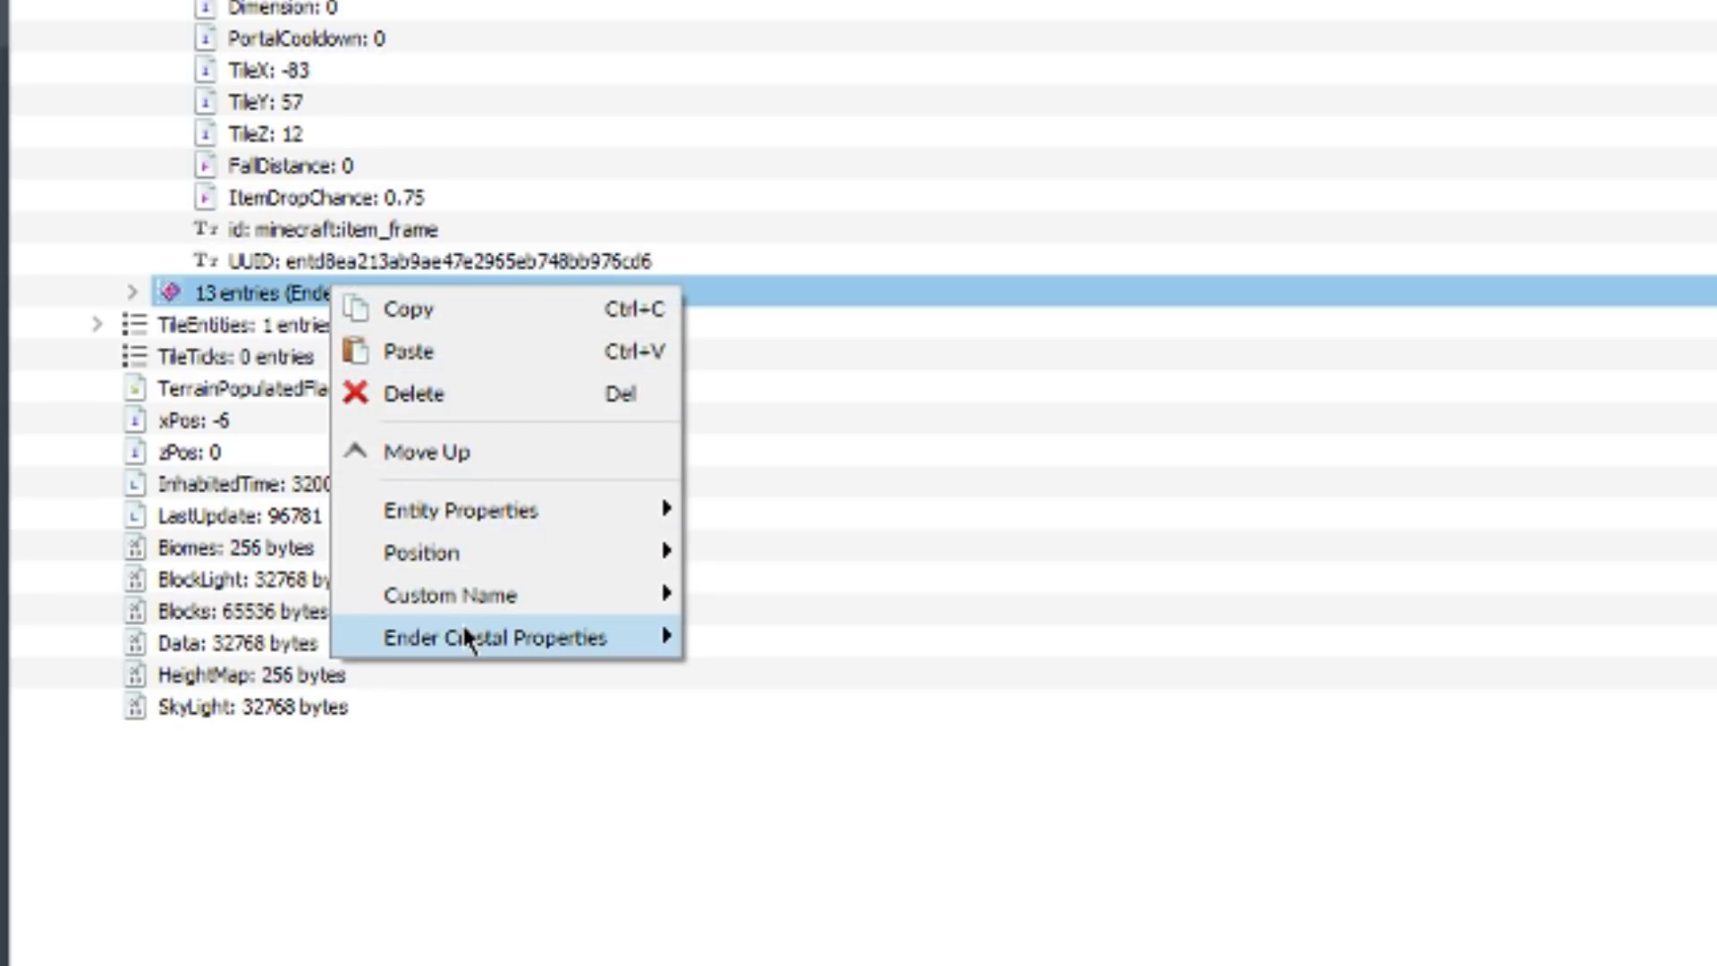
# Step: Set the Ender Crystal's beam target to 50, 20, 3 with Has Bedrock Bottom on
pyautogui.moveTo(567, 639)
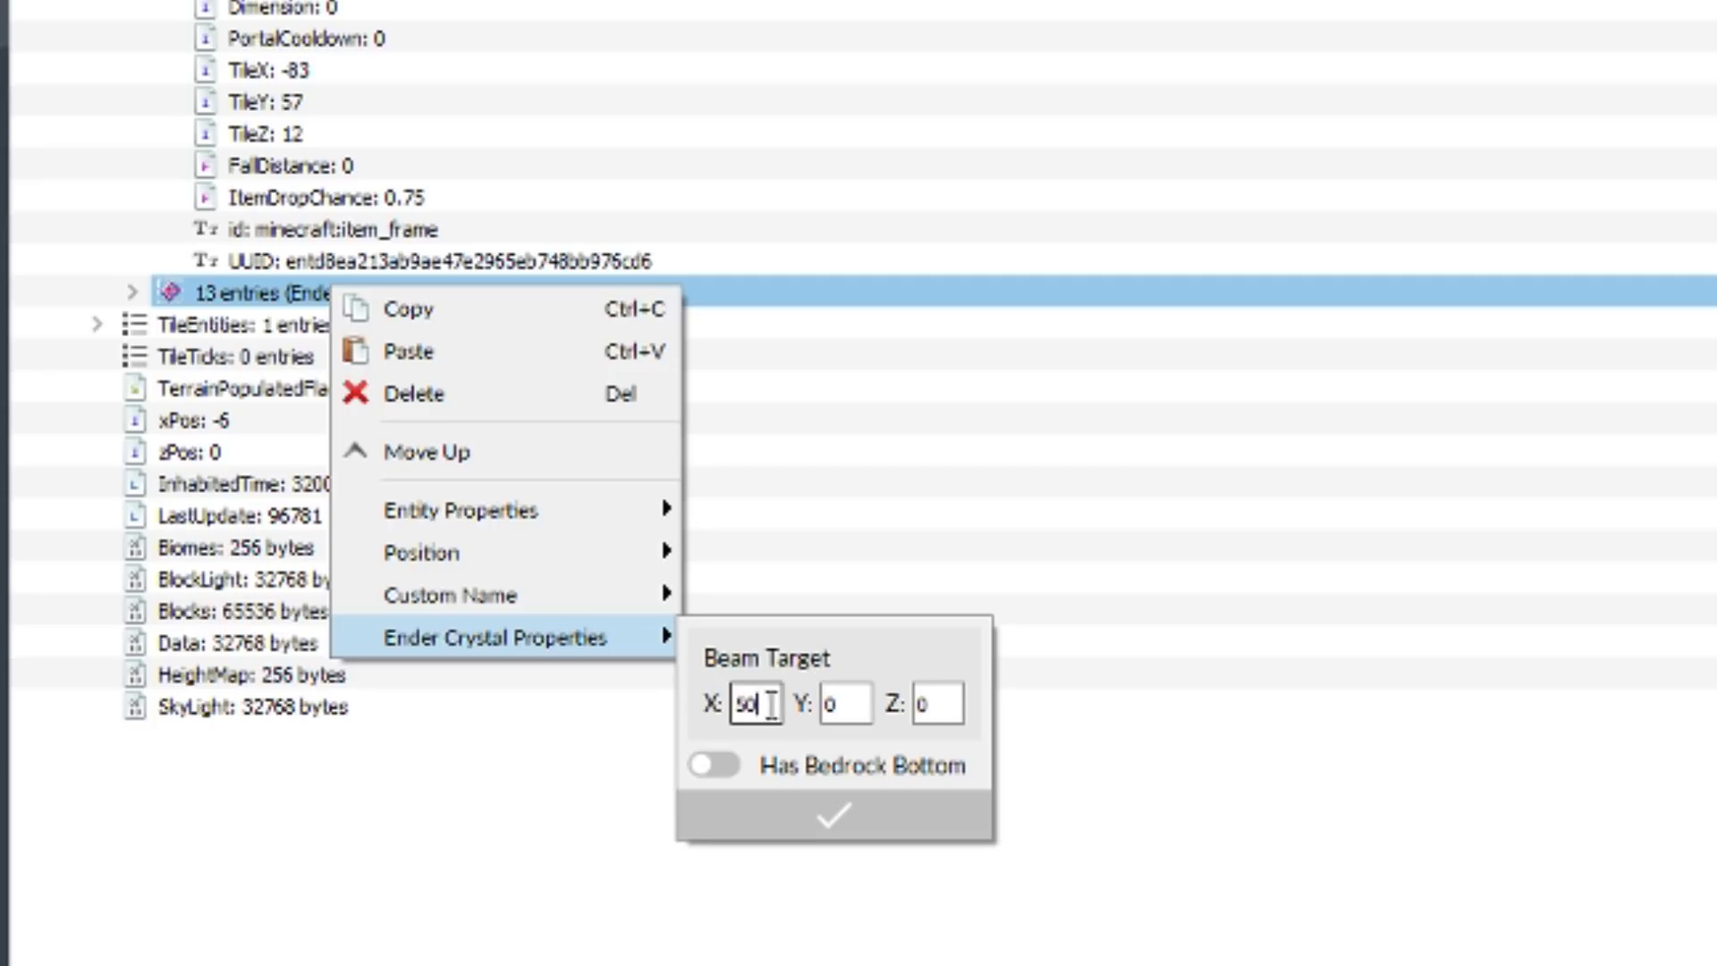
pyautogui.press('Tab')
pyautogui.write('20')
pyautogui.press('Tab')
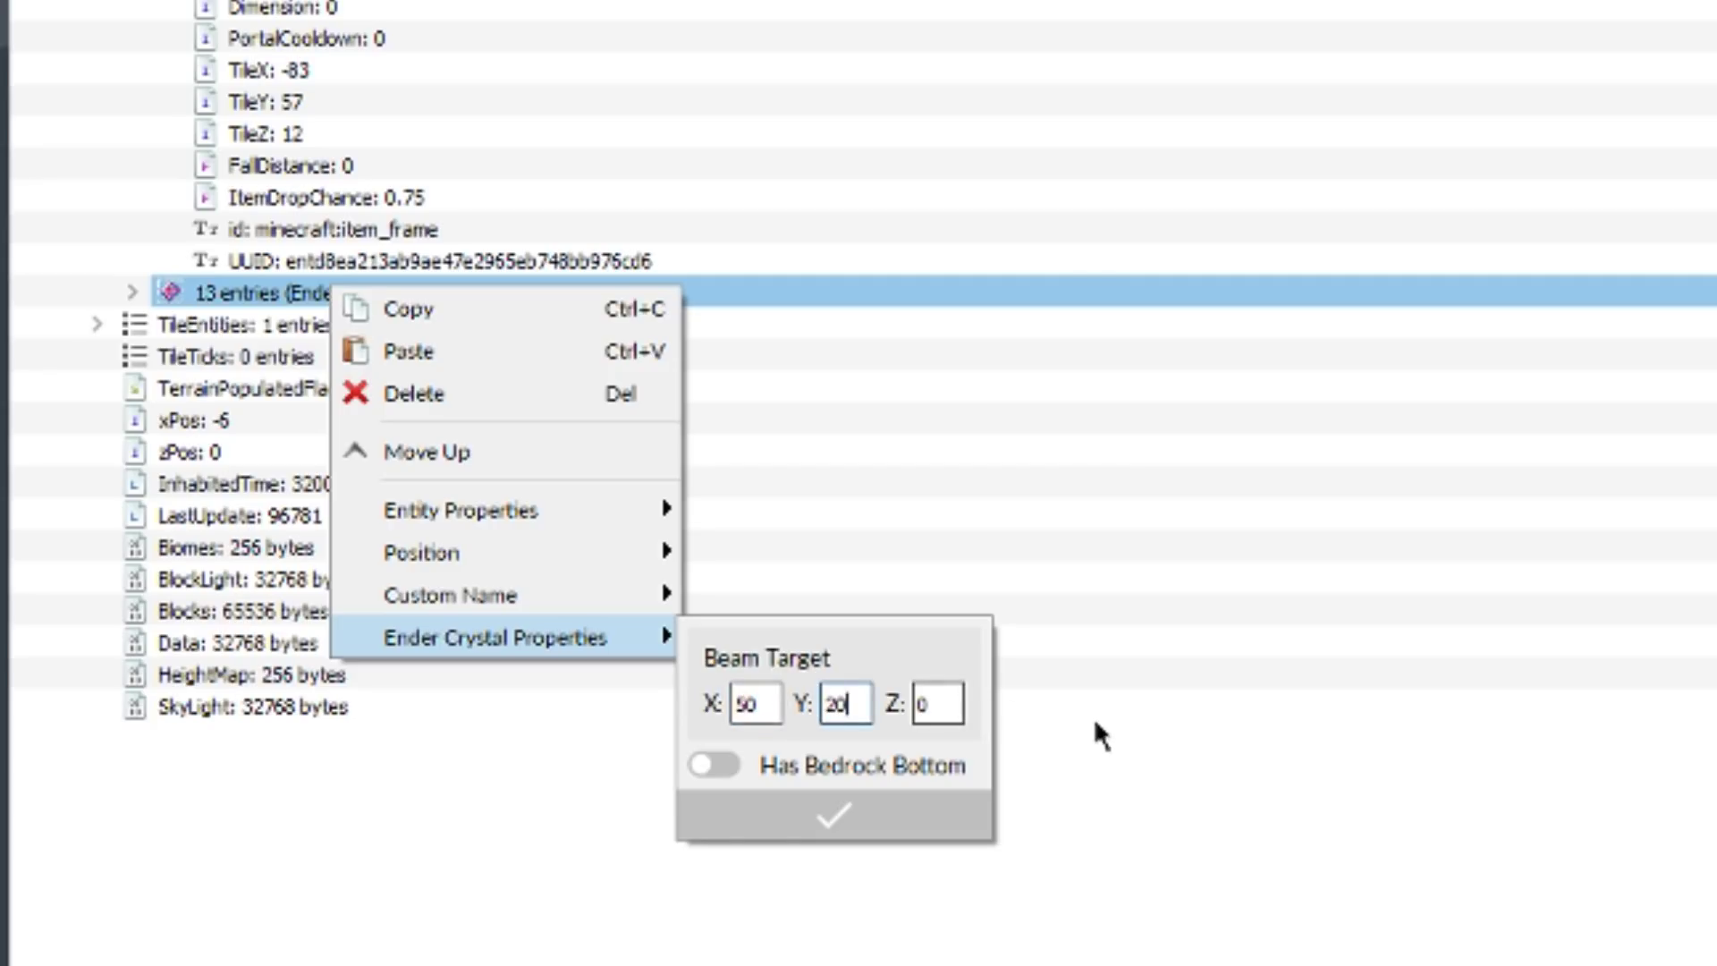
pyautogui.write('3')
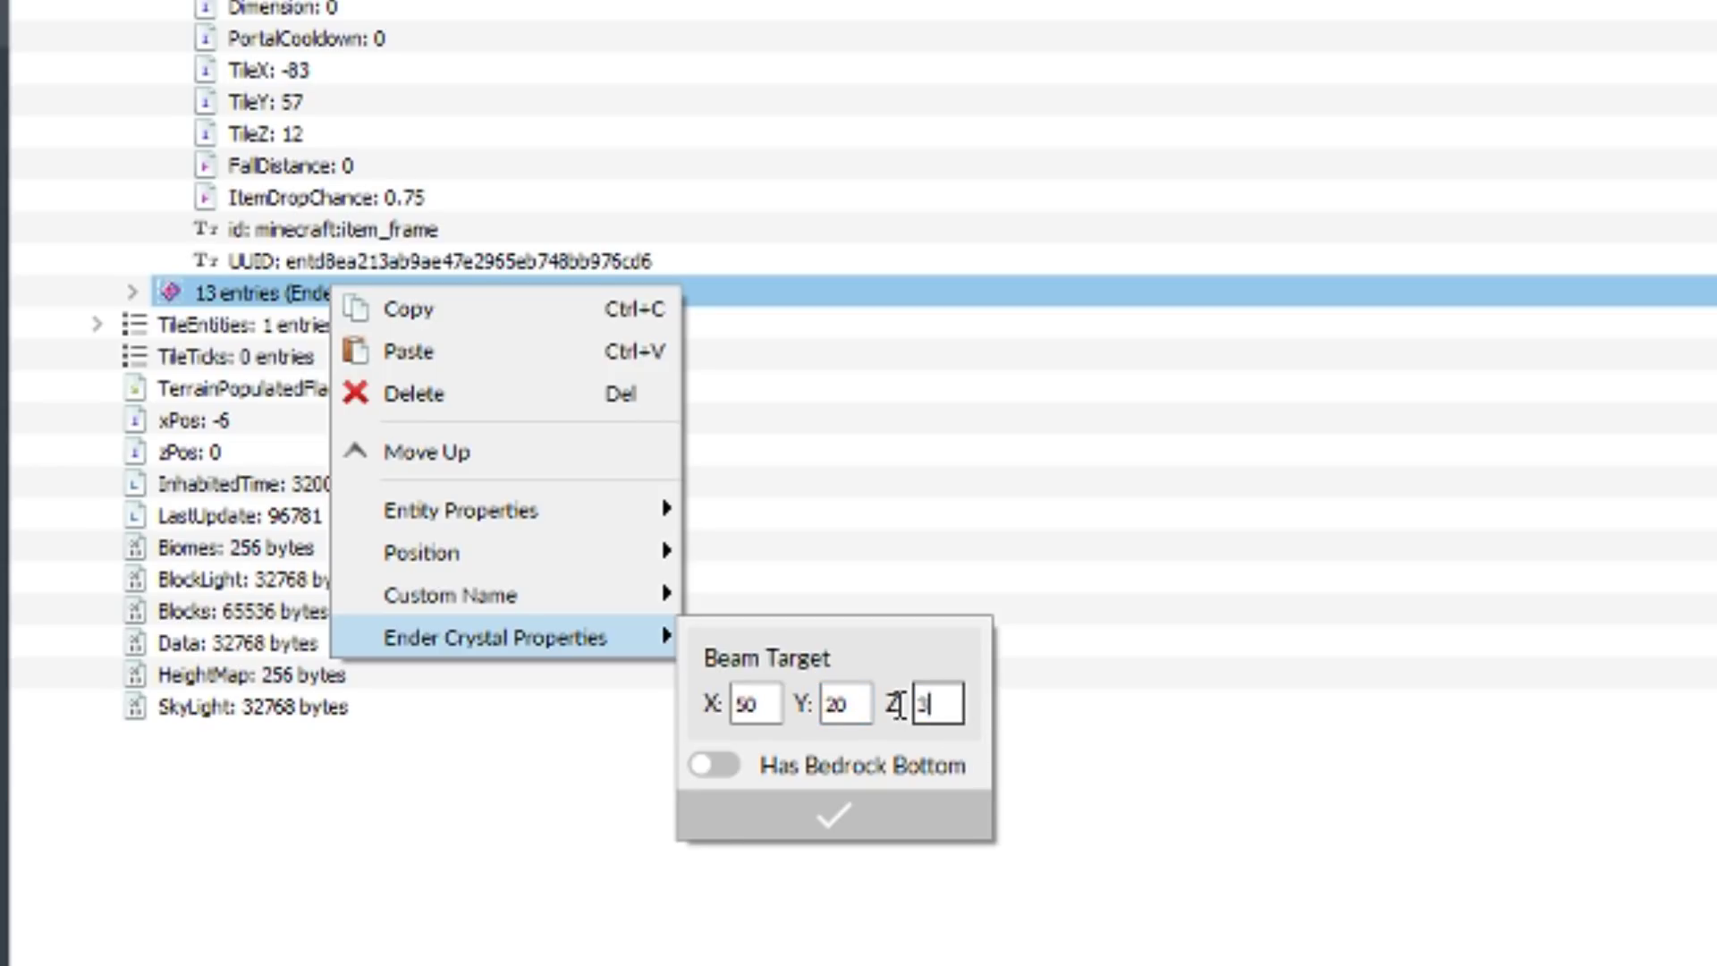
pyautogui.click(708, 765)
pyautogui.click(796, 812)
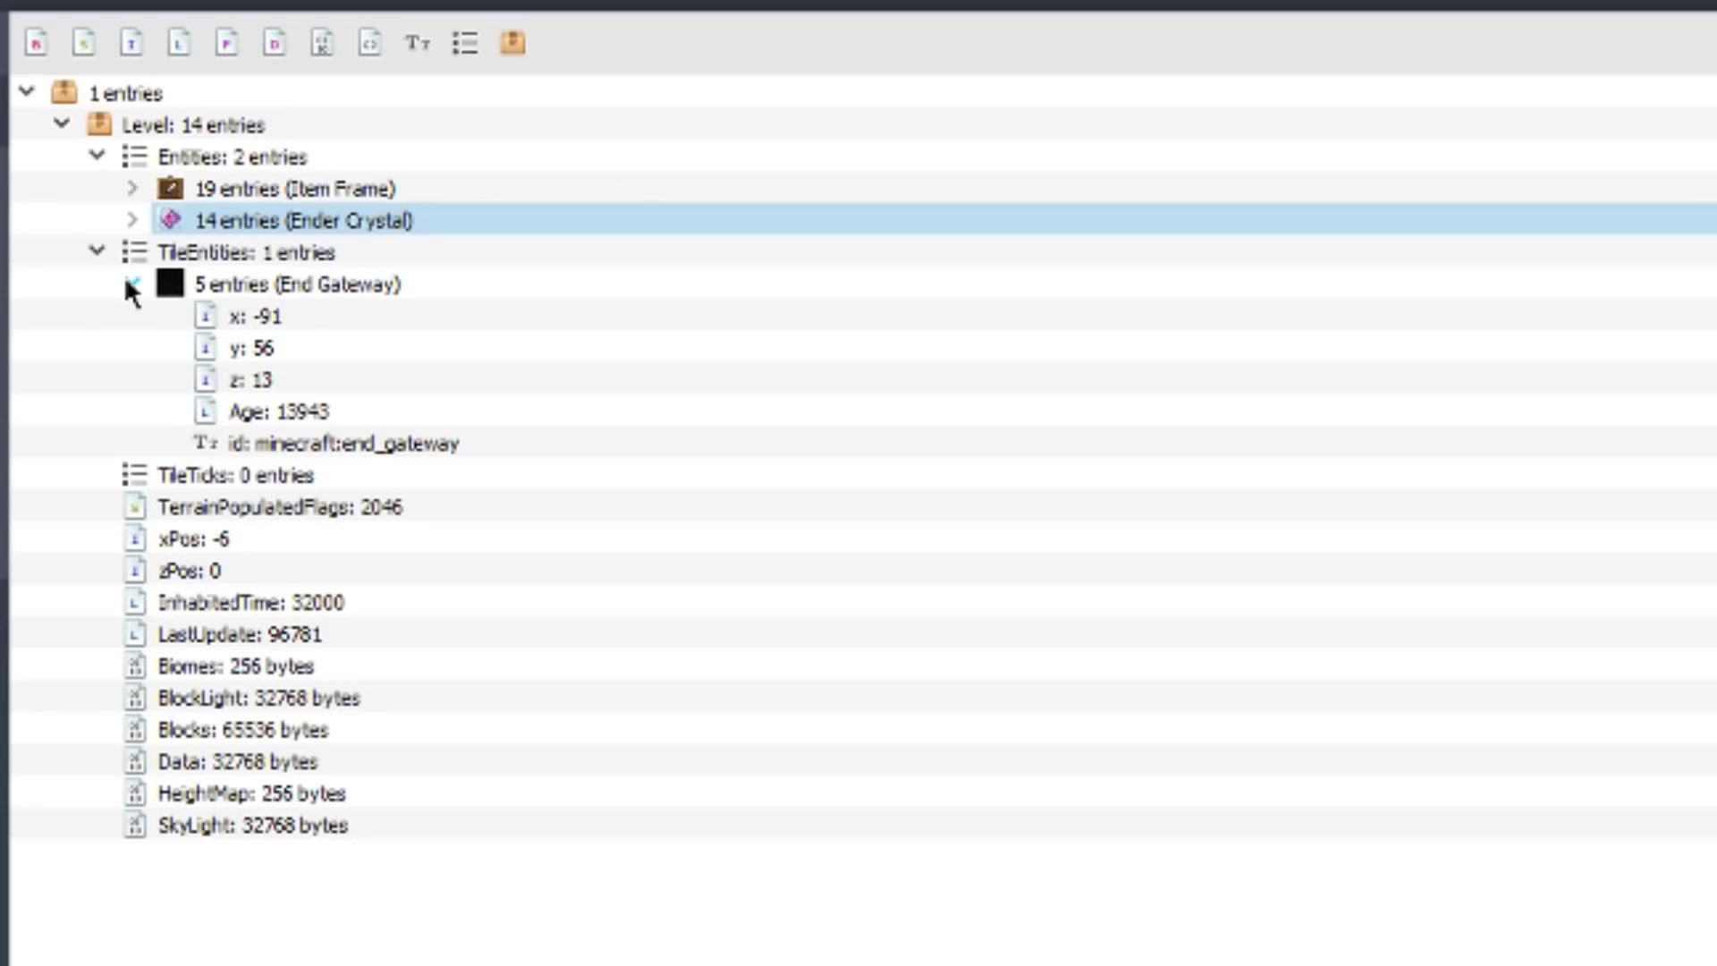
# Step: Set the End Gateway's teleport destination Y to 100 with Exact Teleport switched on
pyautogui.rightClick(202, 280)
pyautogui.moveTo(292, 451)
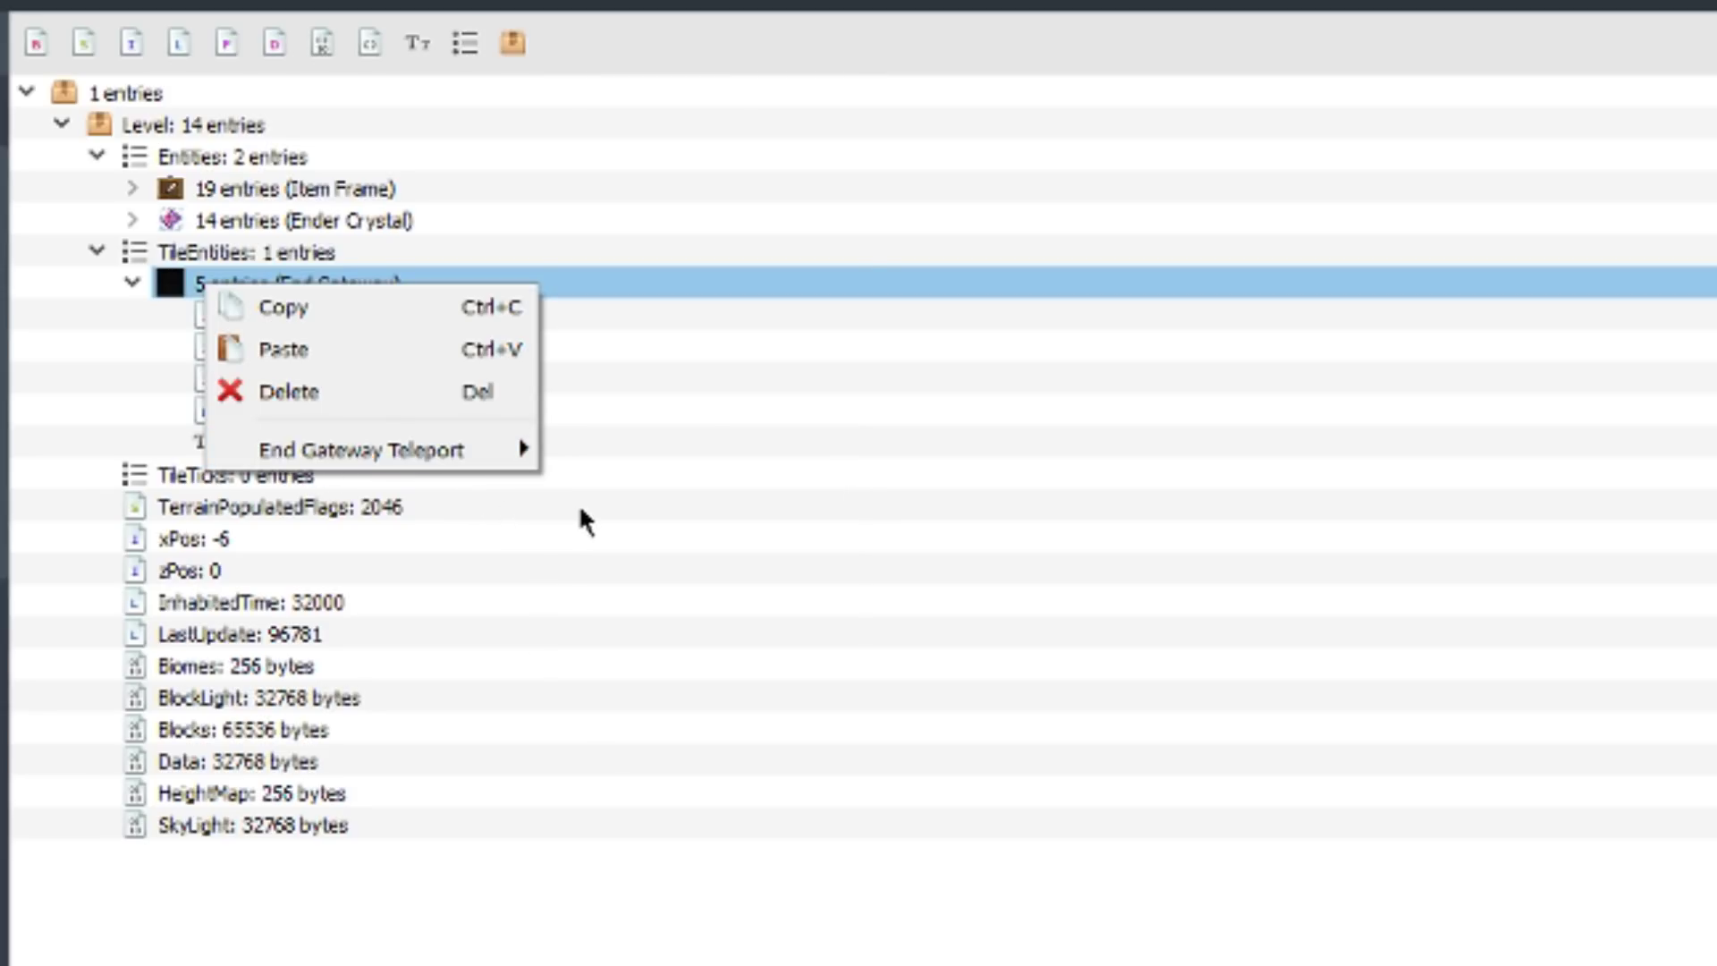
pyautogui.moveTo(500, 460)
pyautogui.doubleClick(690, 518)
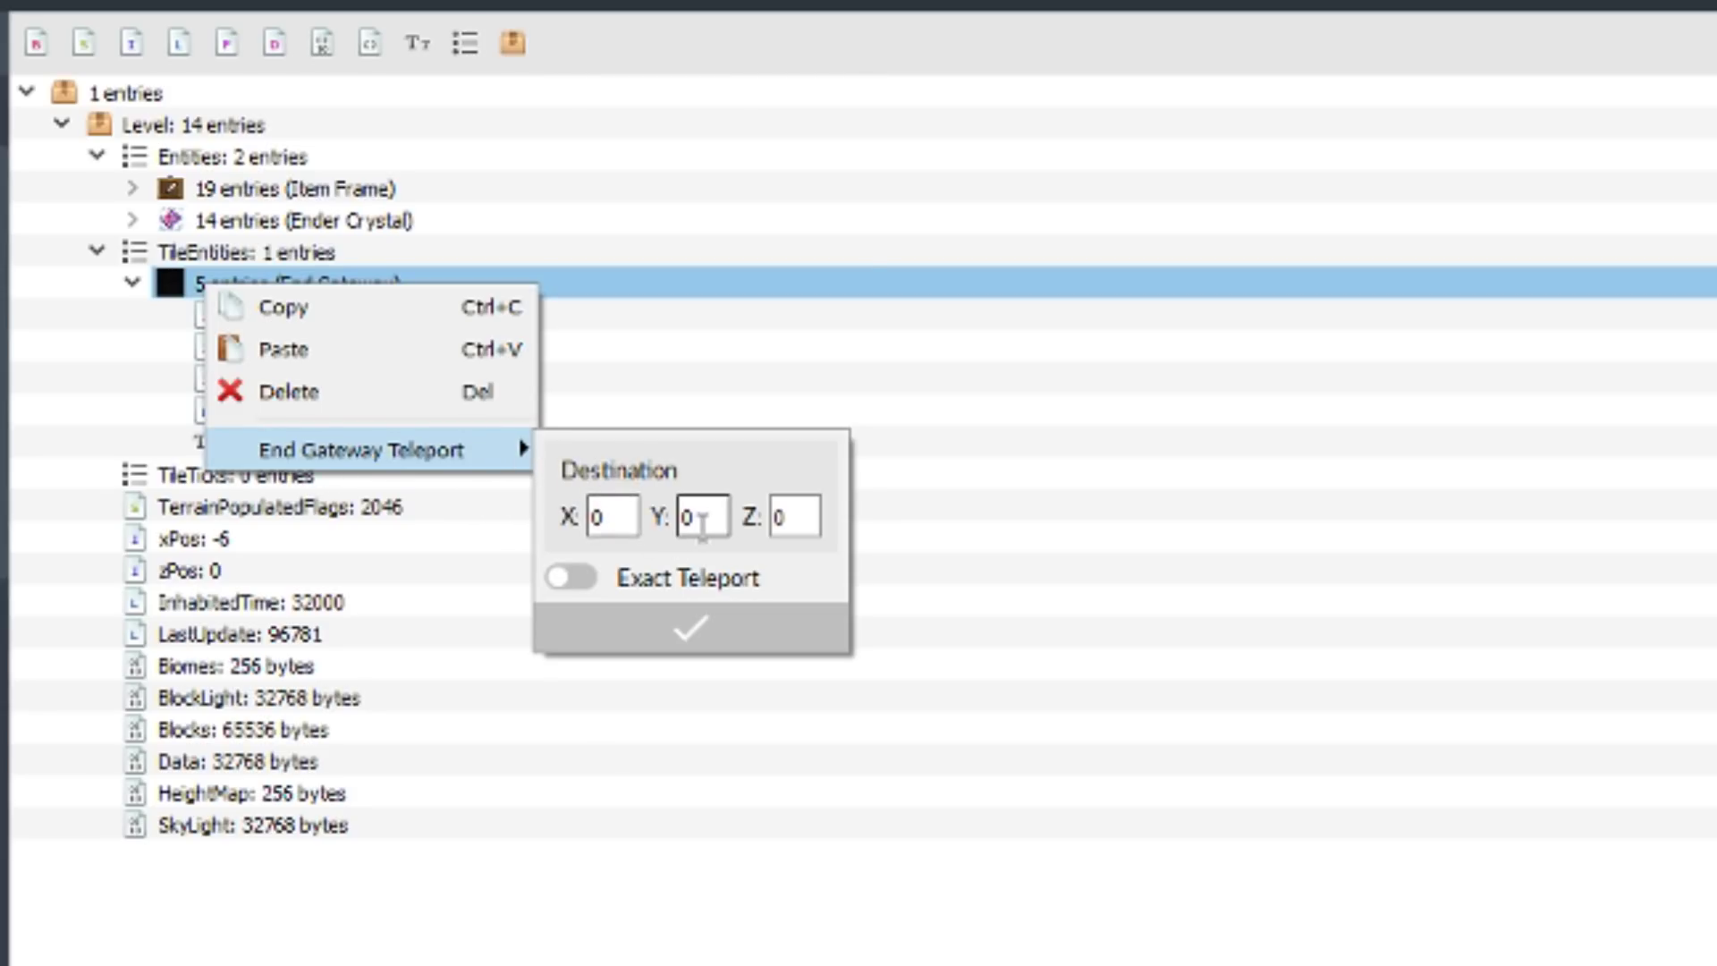
pyautogui.write('100')
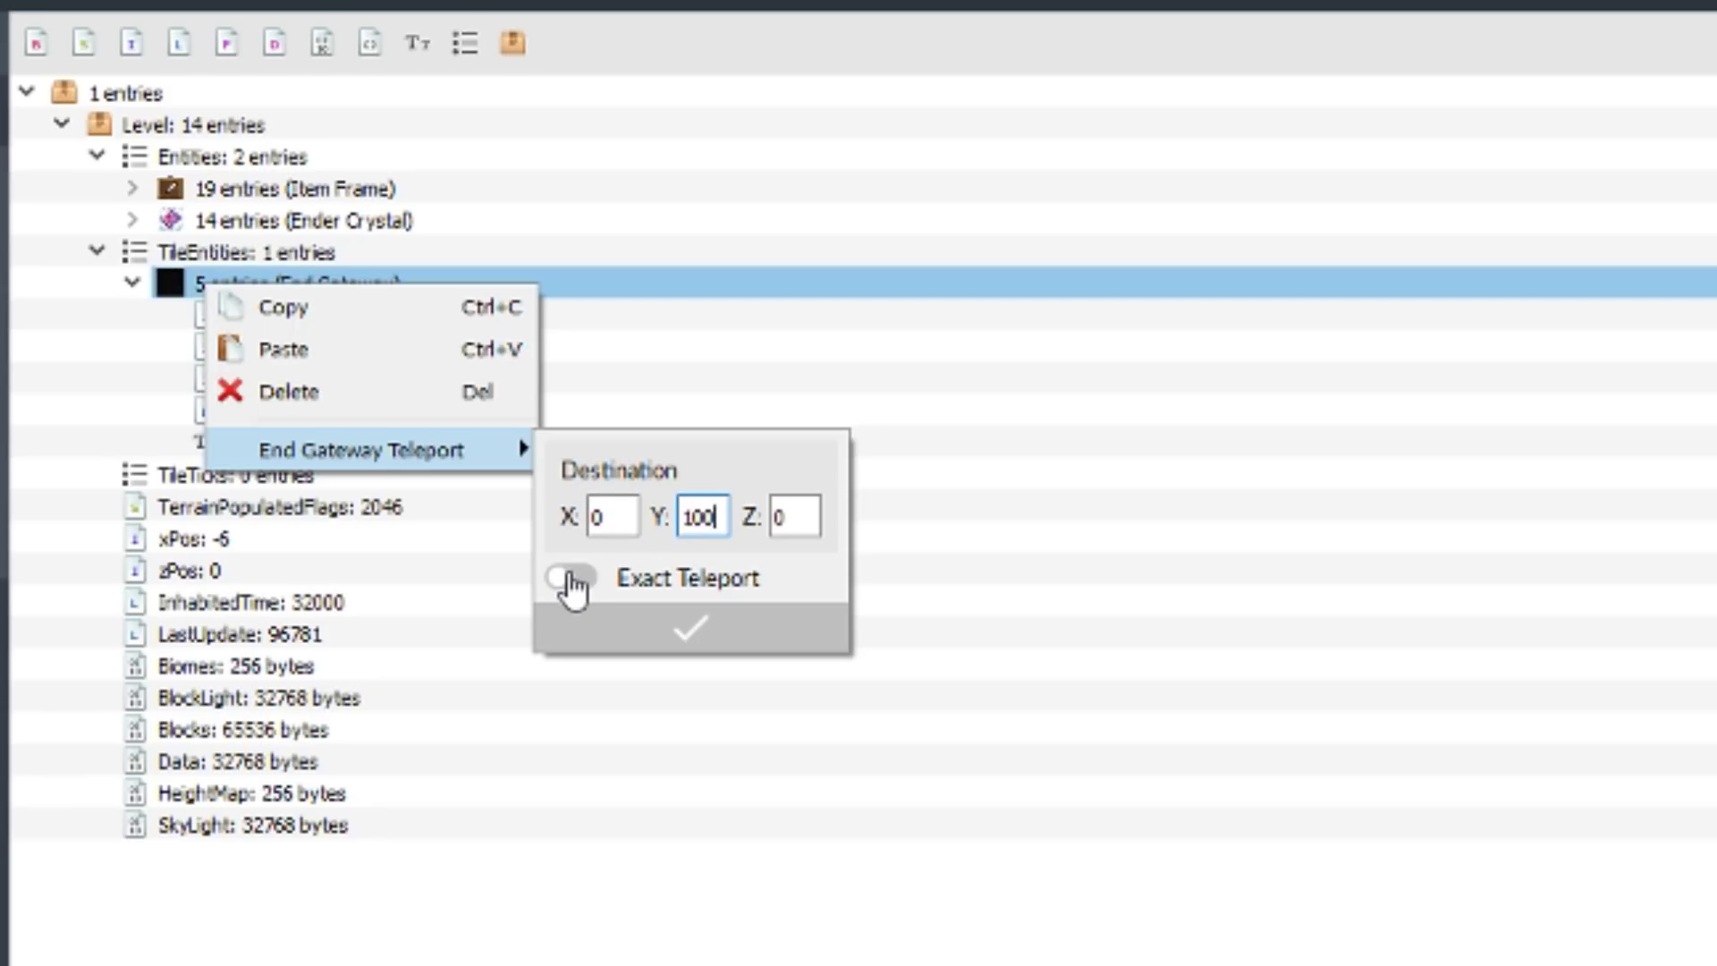
pyautogui.click(572, 581)
pyautogui.click(742, 628)
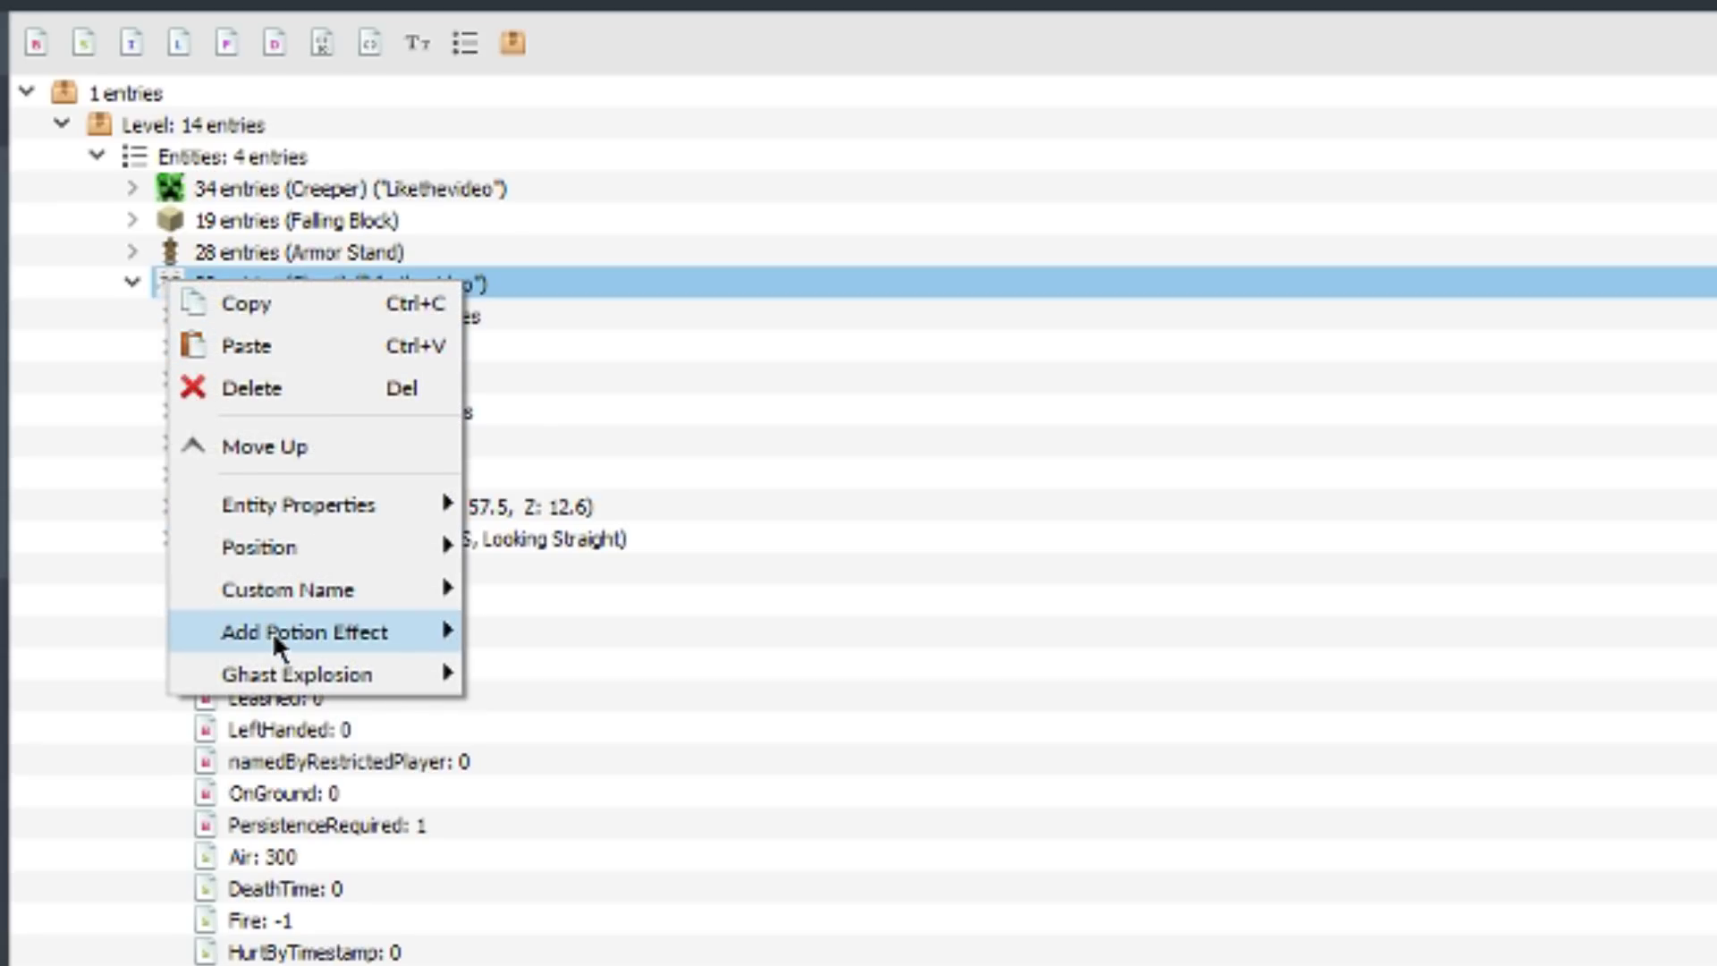
# Step: Confirm the Ghast's explosion power value
pyautogui.moveTo(287, 663)
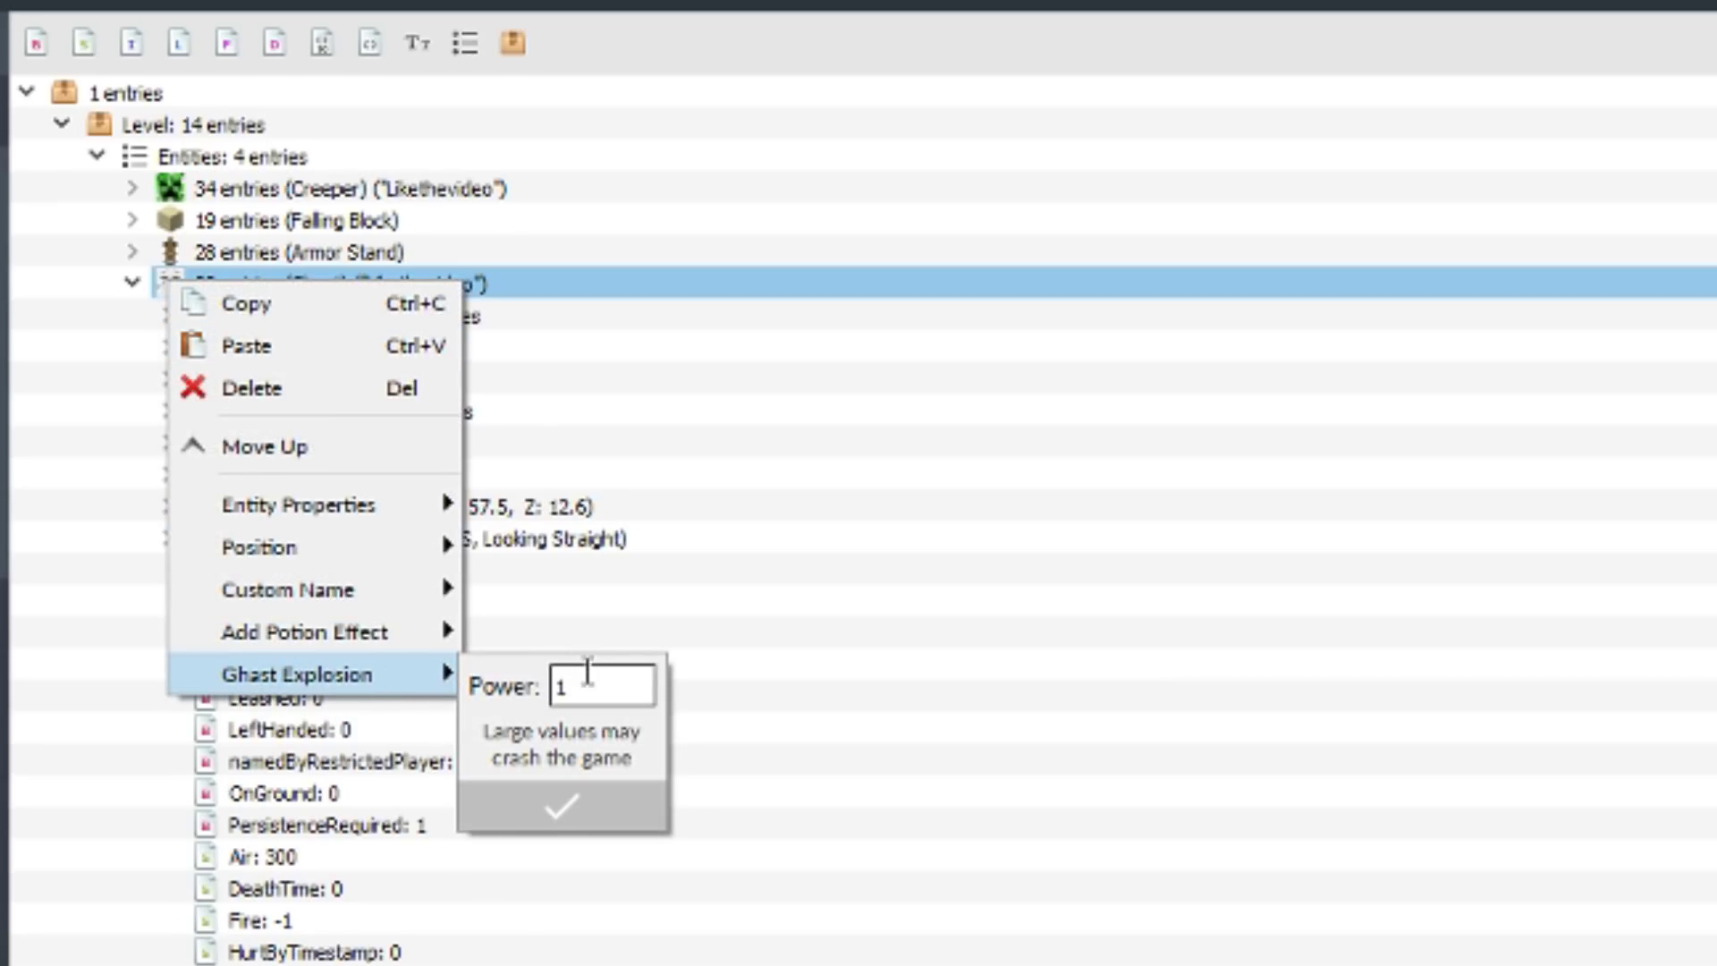
pyautogui.moveTo(589, 669); pyautogui.dragTo(533, 670)
pyautogui.click(572, 801)
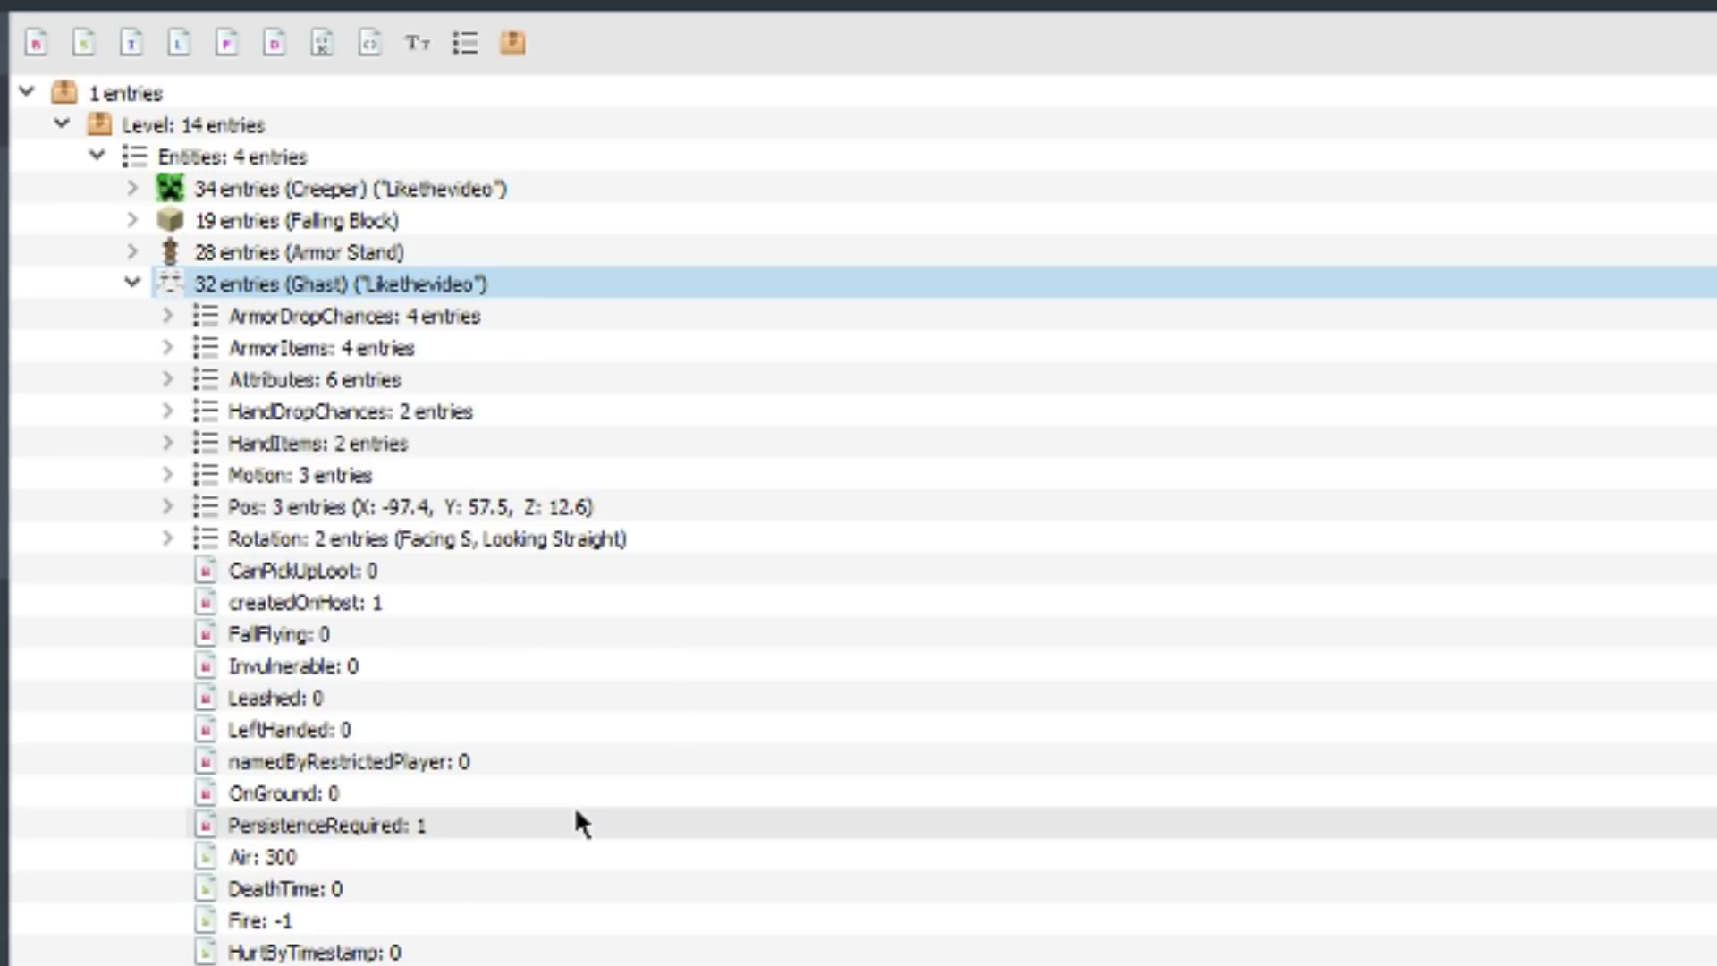
# Step: Give the Creeper explosion radius 20, fuse delay 180, and make it powered
pyautogui.click(177, 187)
pyautogui.rightClick(177, 188)
pyautogui.moveTo(281, 565)
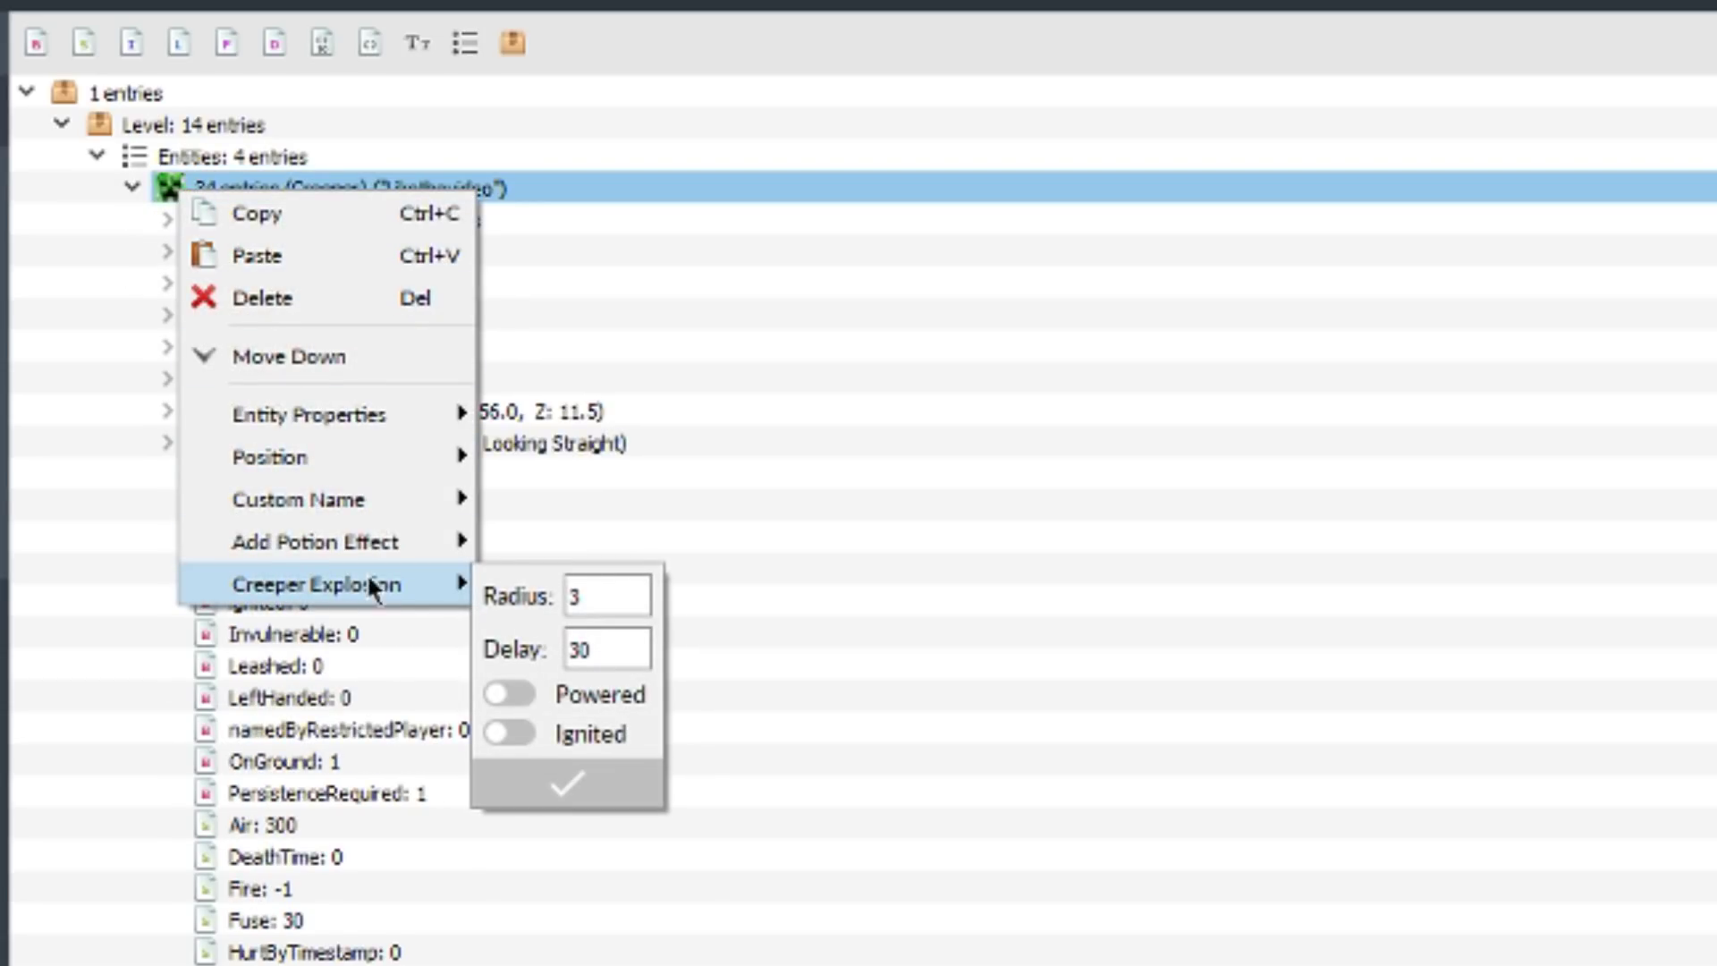
pyautogui.moveTo(577, 589); pyautogui.dragTo(561, 579)
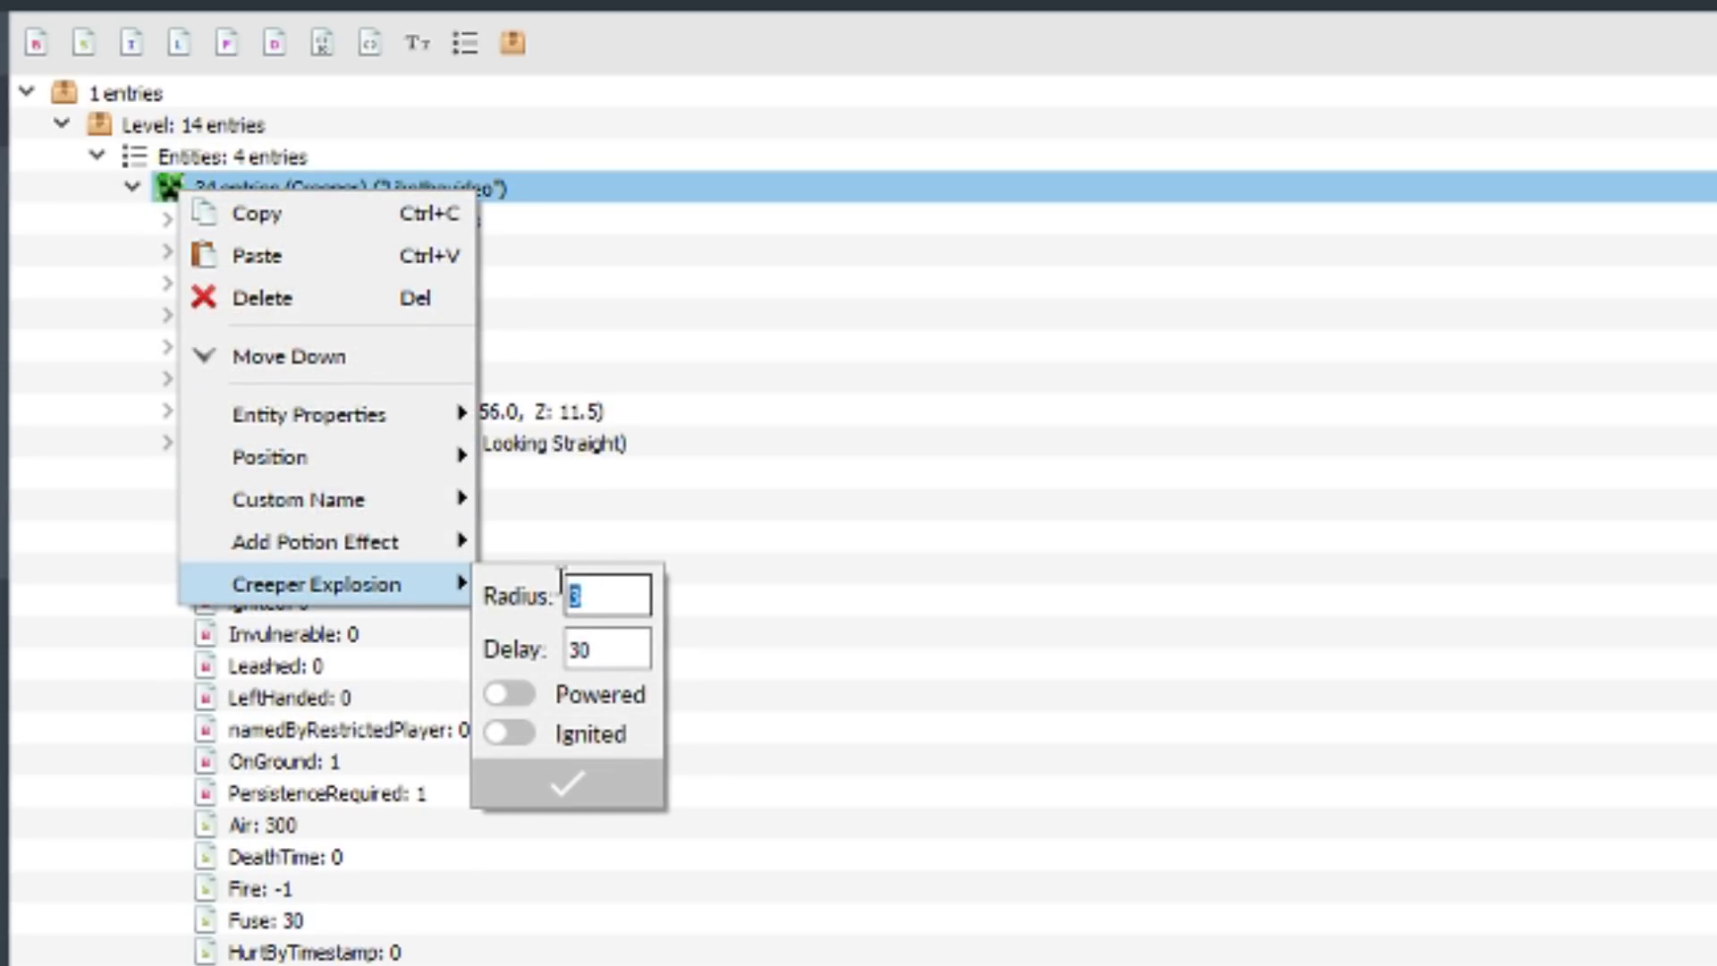
pyautogui.write('20')
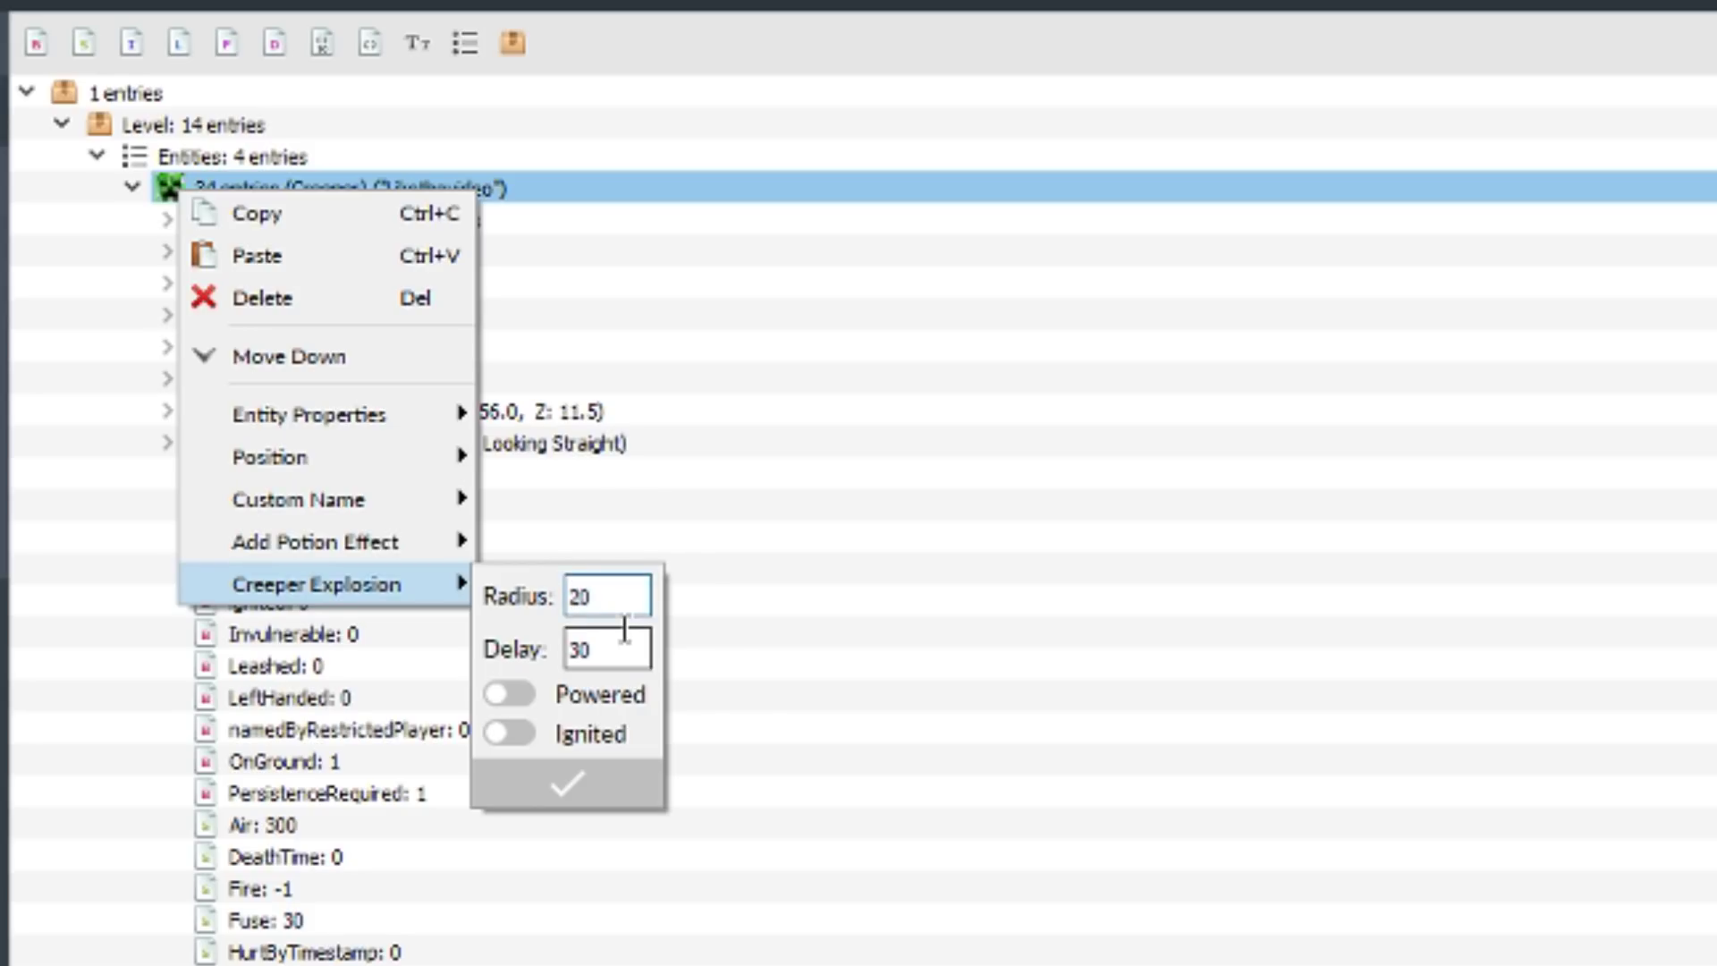
pyautogui.moveTo(593, 648); pyautogui.dragTo(574, 615)
pyautogui.write('180')
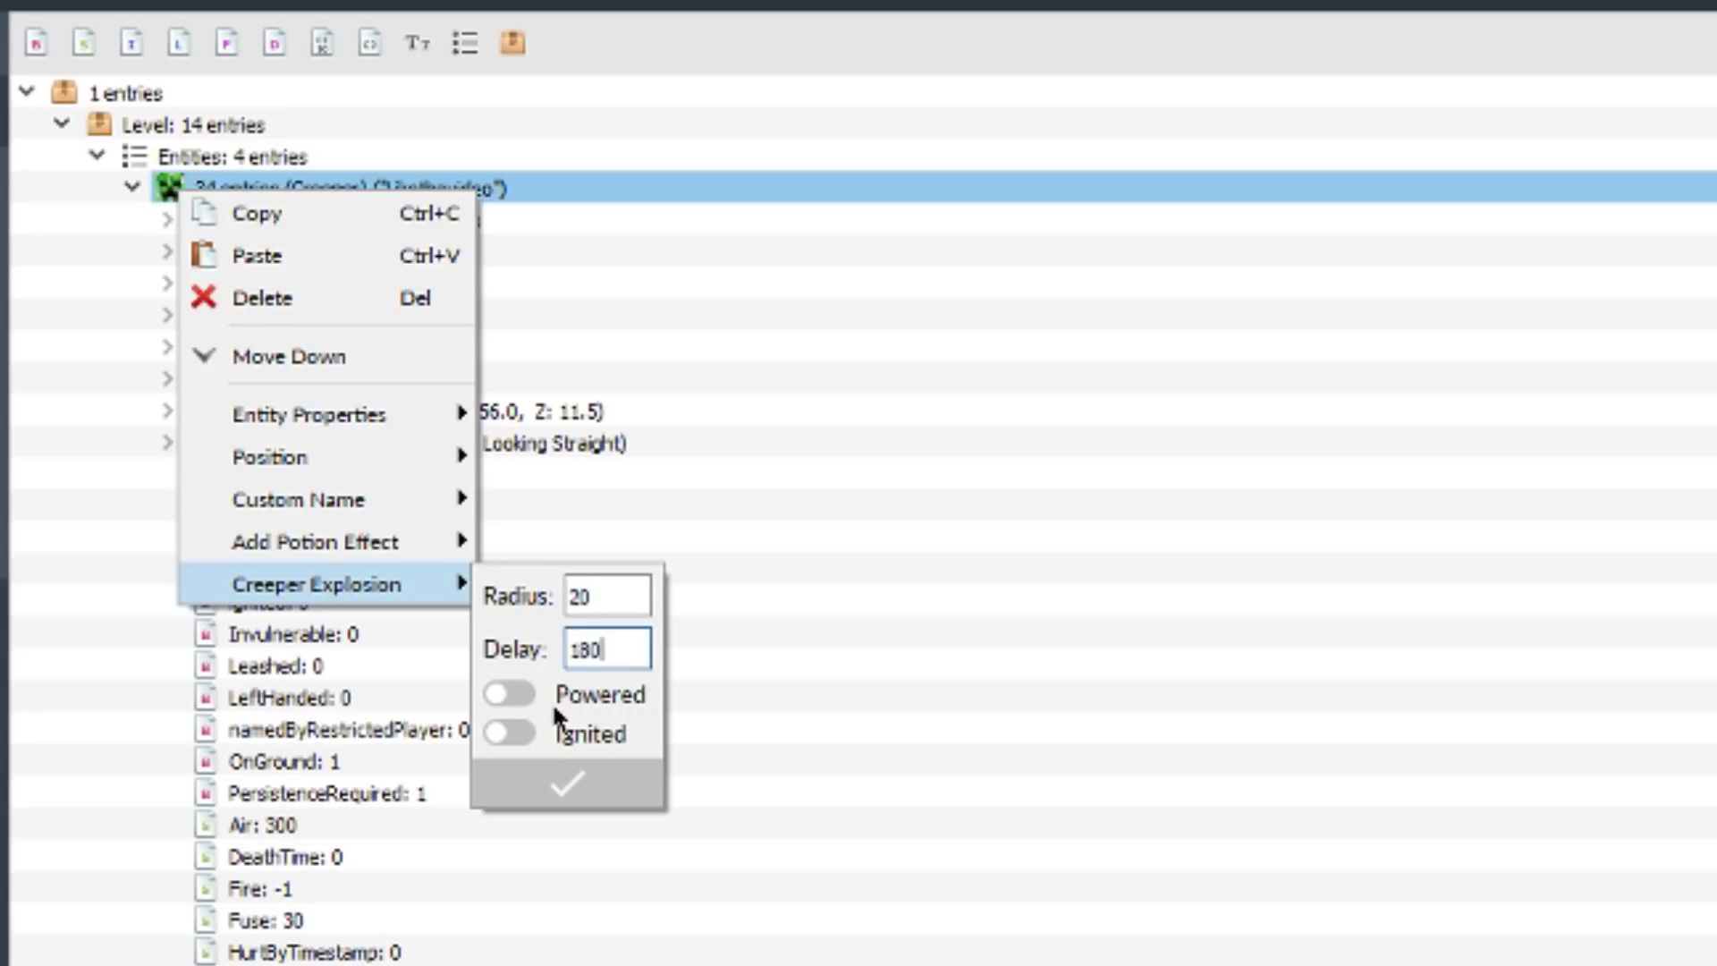
pyautogui.click(501, 695)
pyautogui.click(563, 786)
# Step: Make the Falling Block iron ore and enable hurting entities
pyautogui.click(132, 188)
pyautogui.click(201, 218)
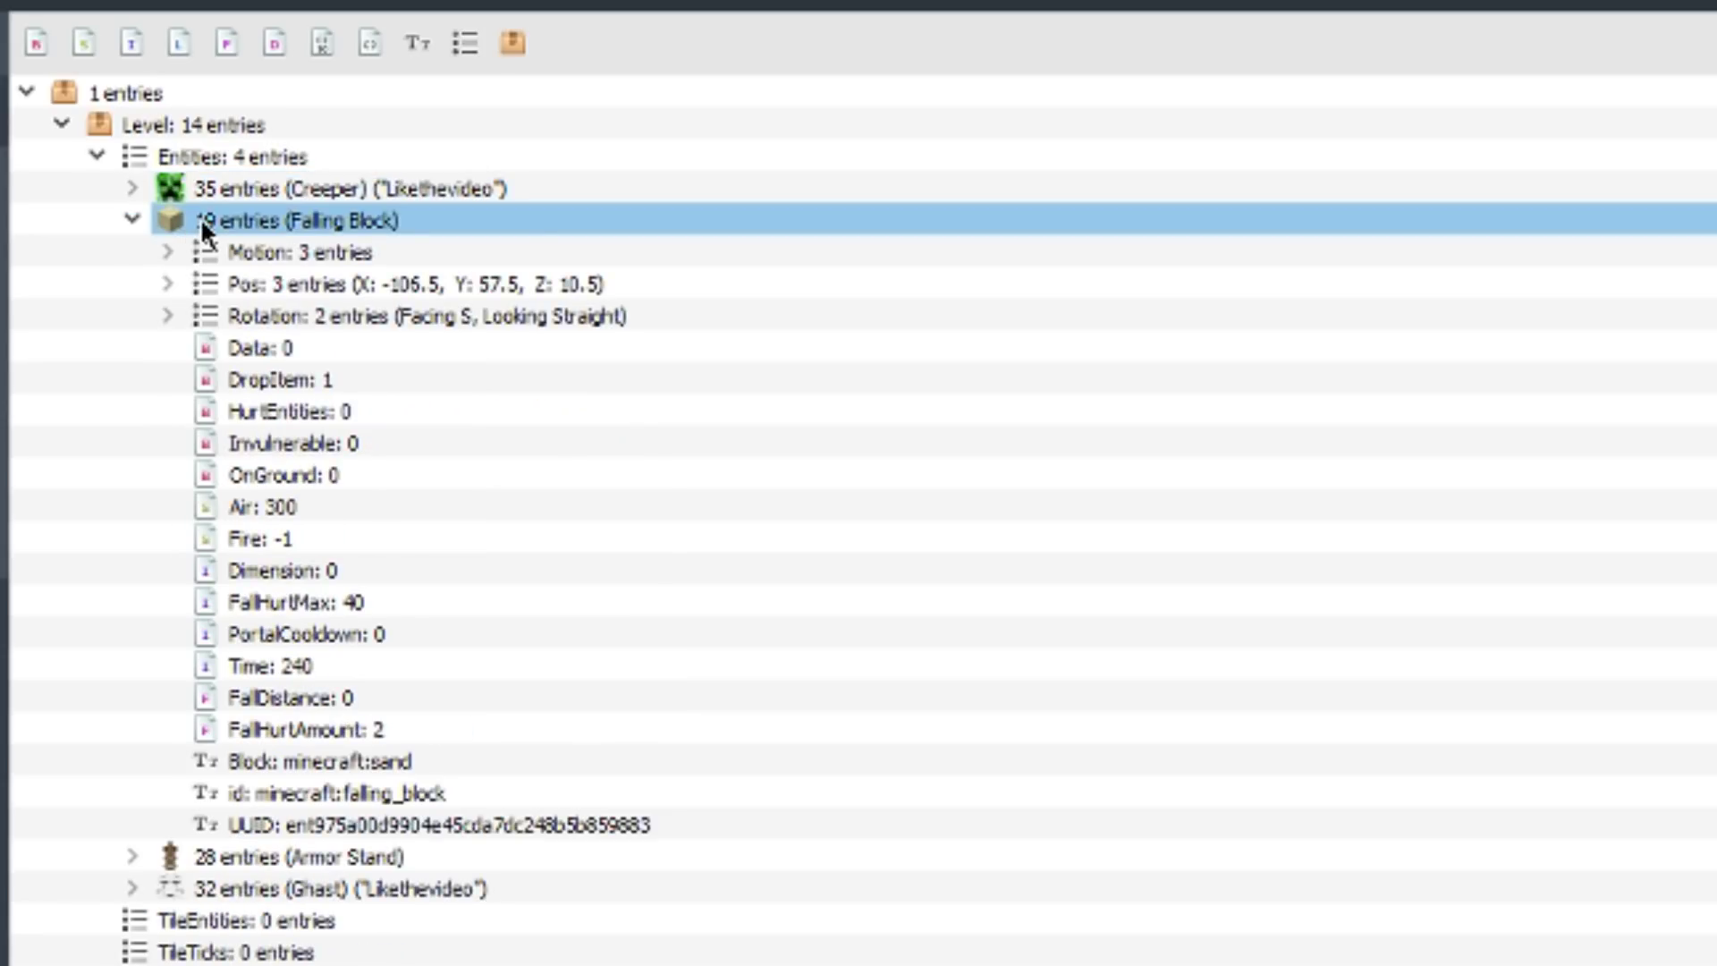
pyautogui.rightClick(200, 218)
pyautogui.moveTo(318, 609)
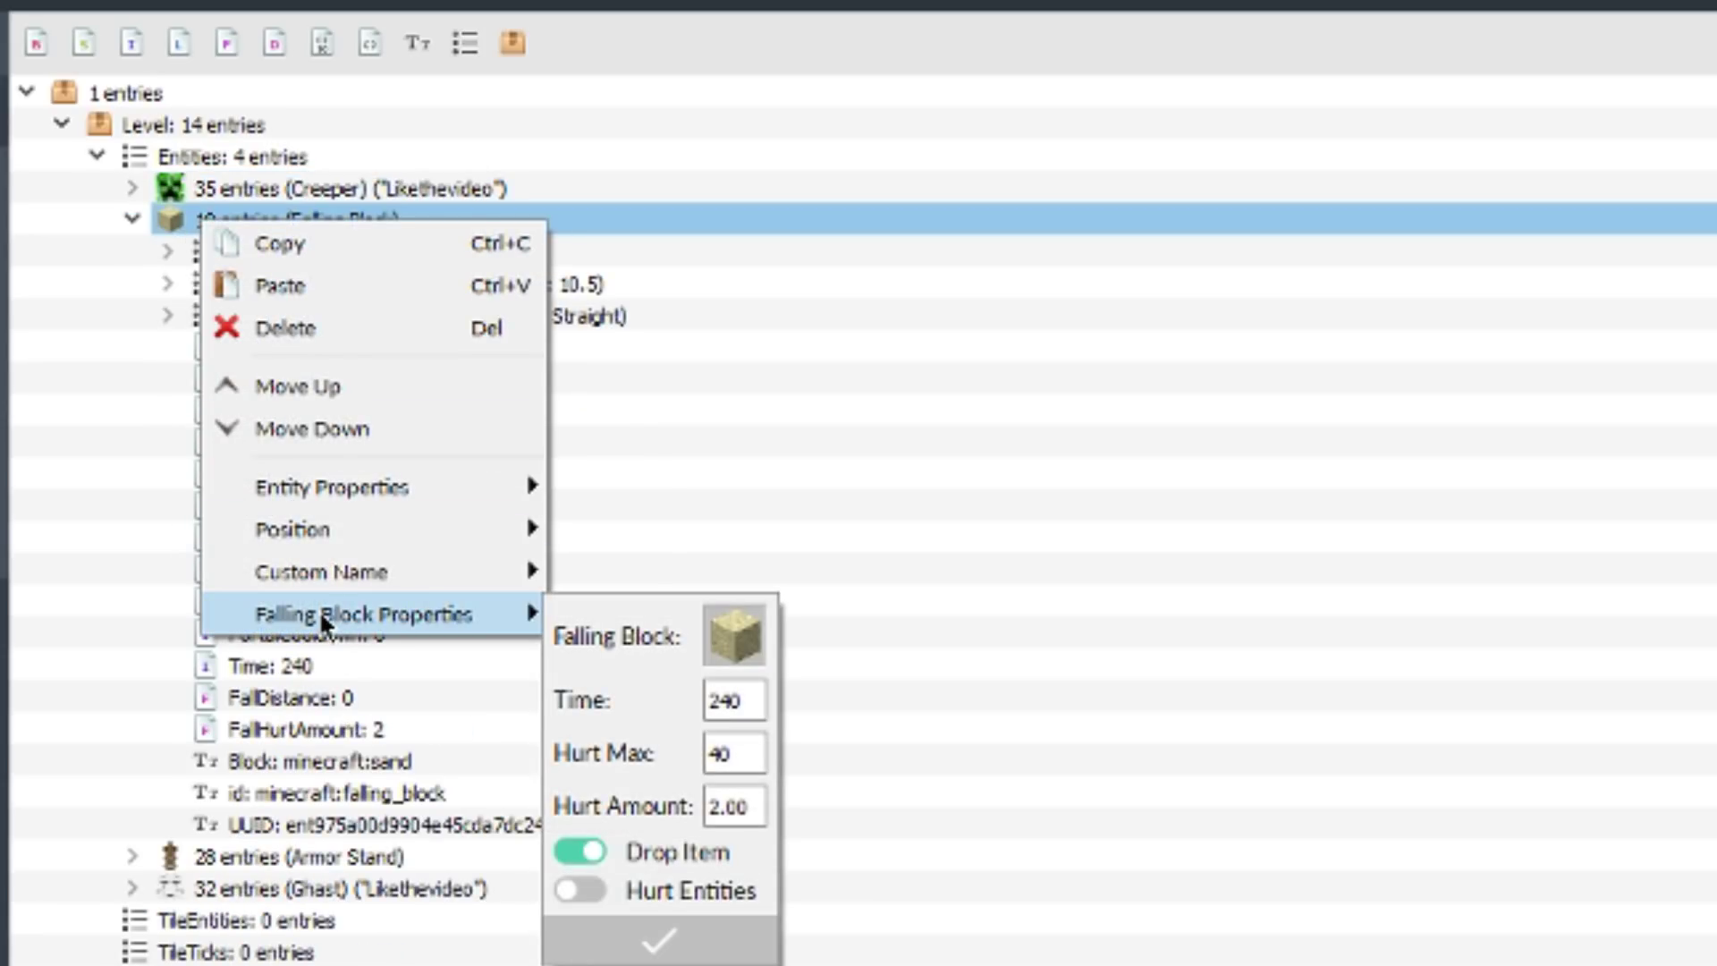
pyautogui.click(733, 635)
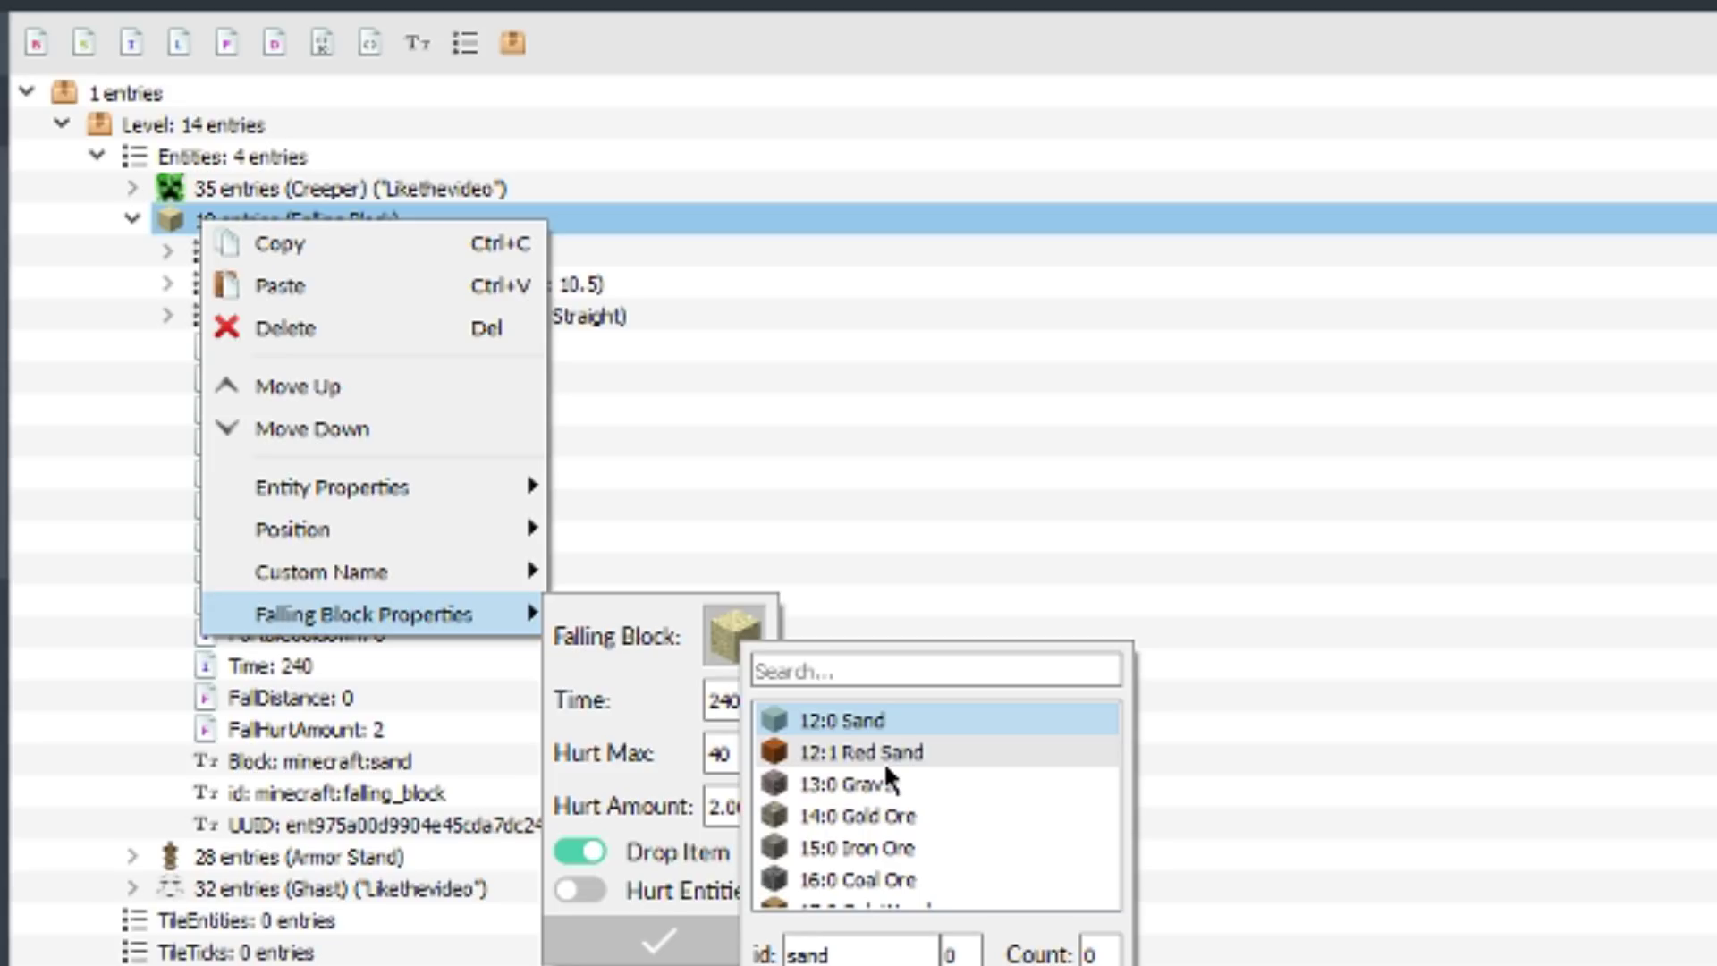
pyautogui.click(897, 849)
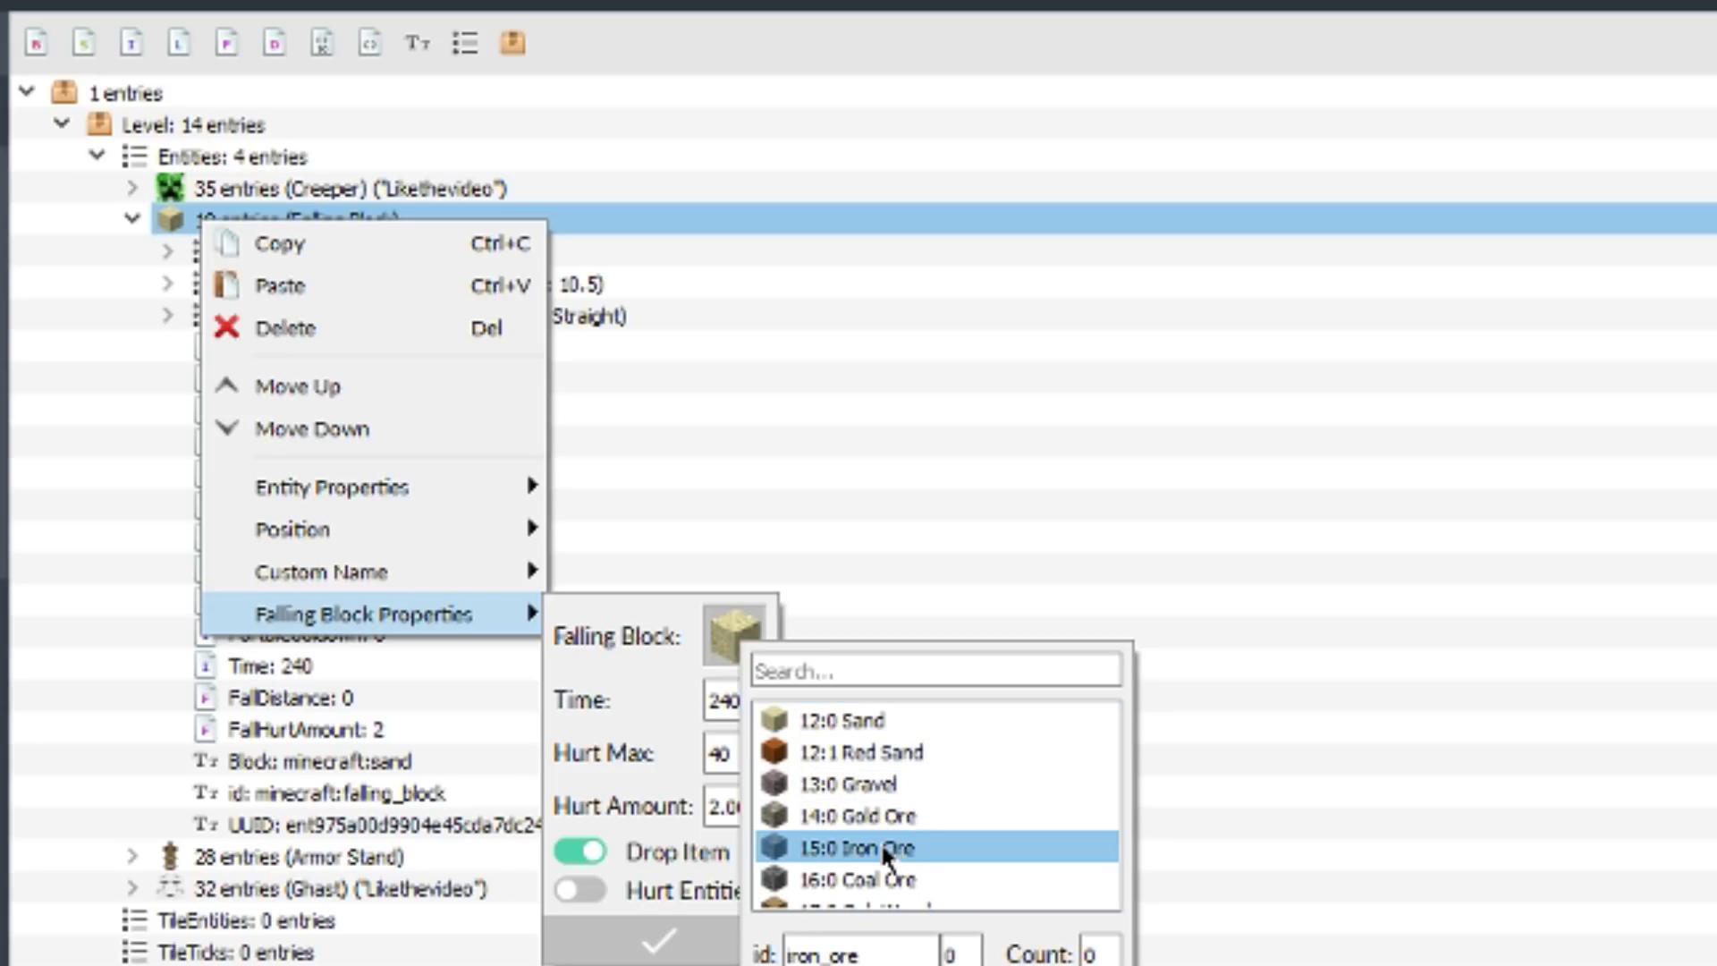
pyautogui.doubleClick(897, 851)
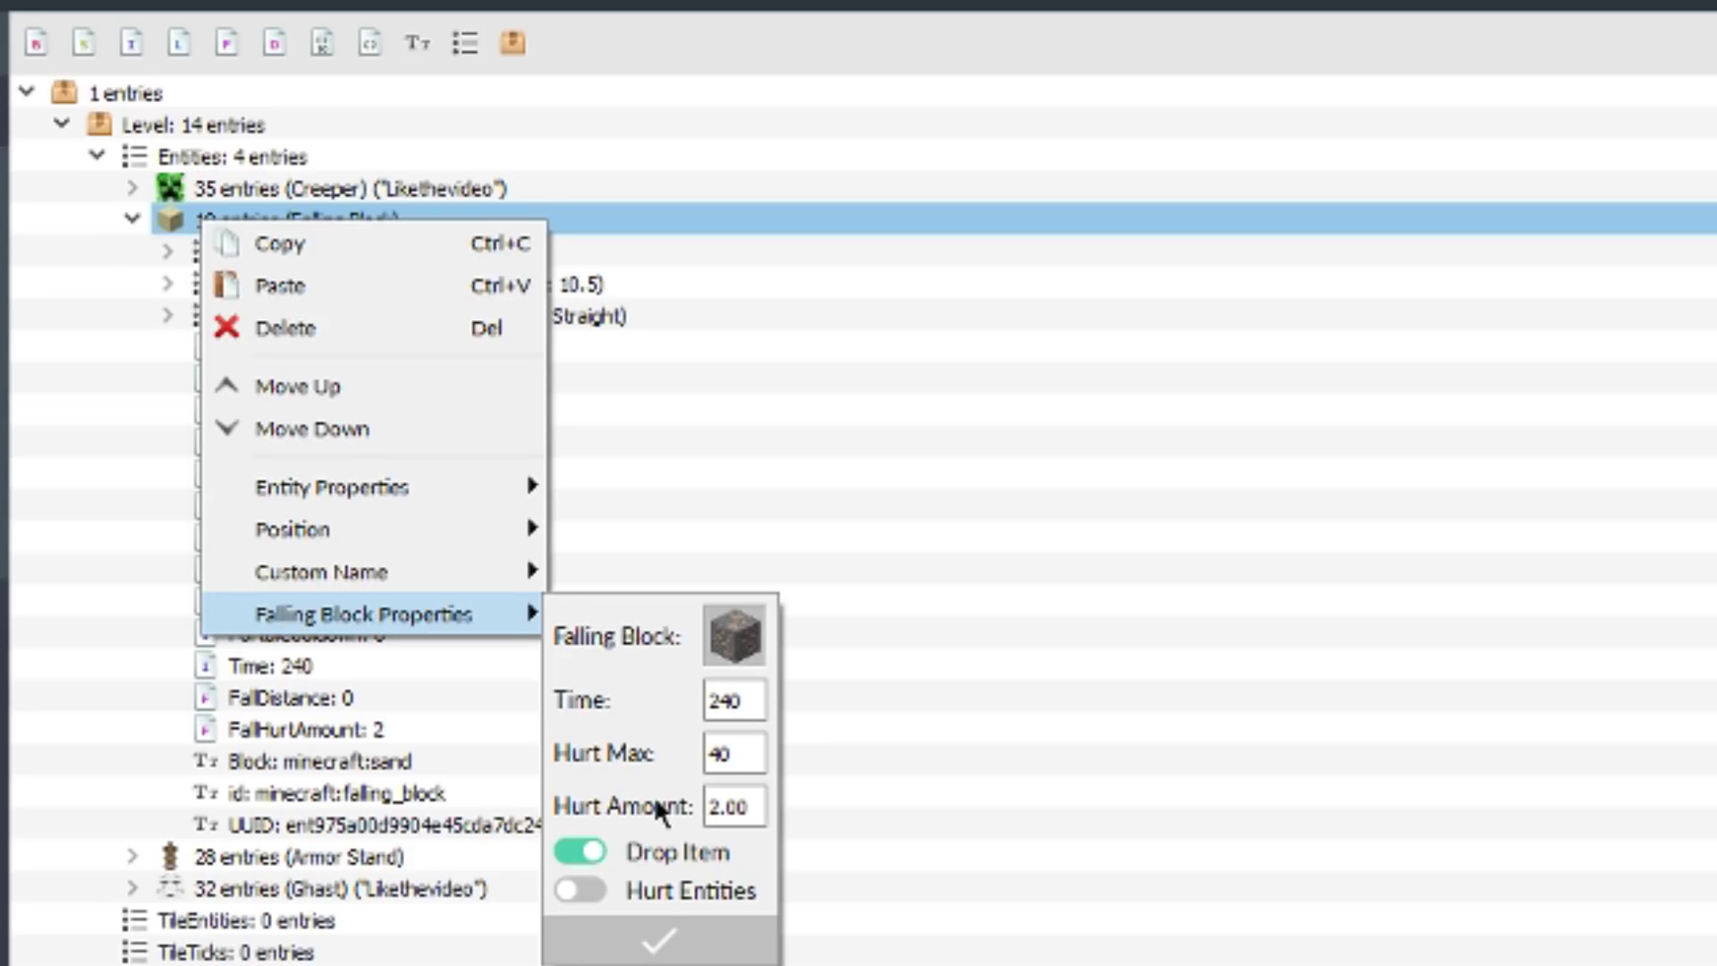
pyautogui.click(577, 895)
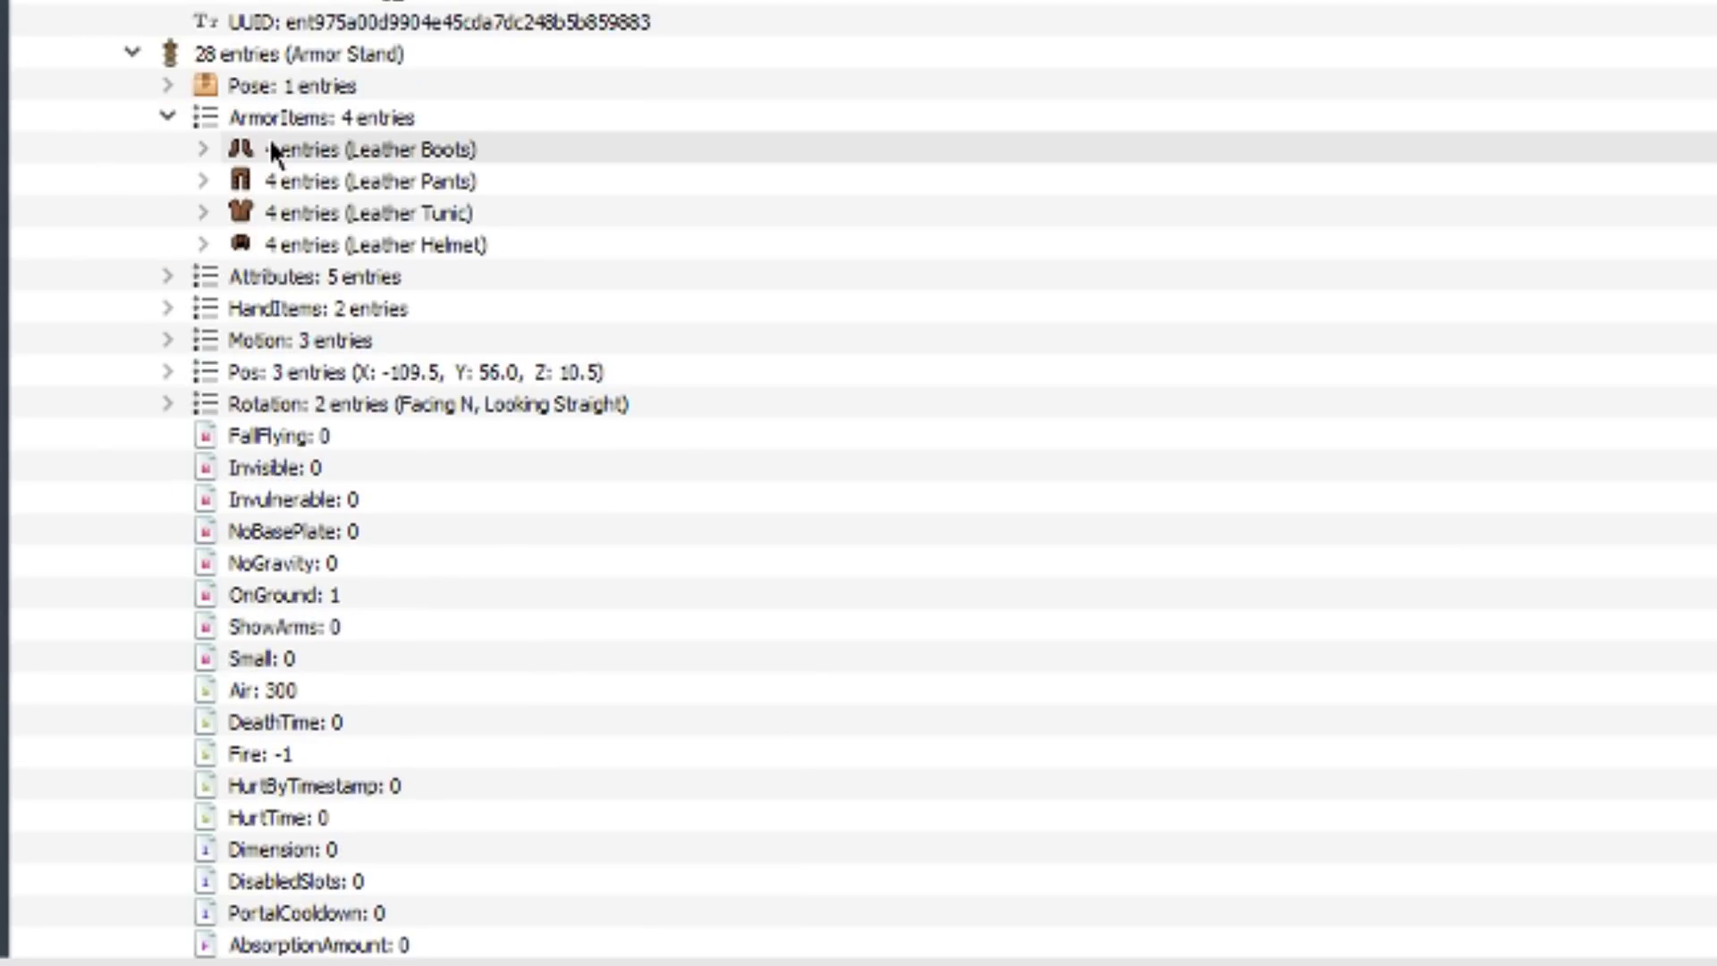
pyautogui.rightClick(272, 137)
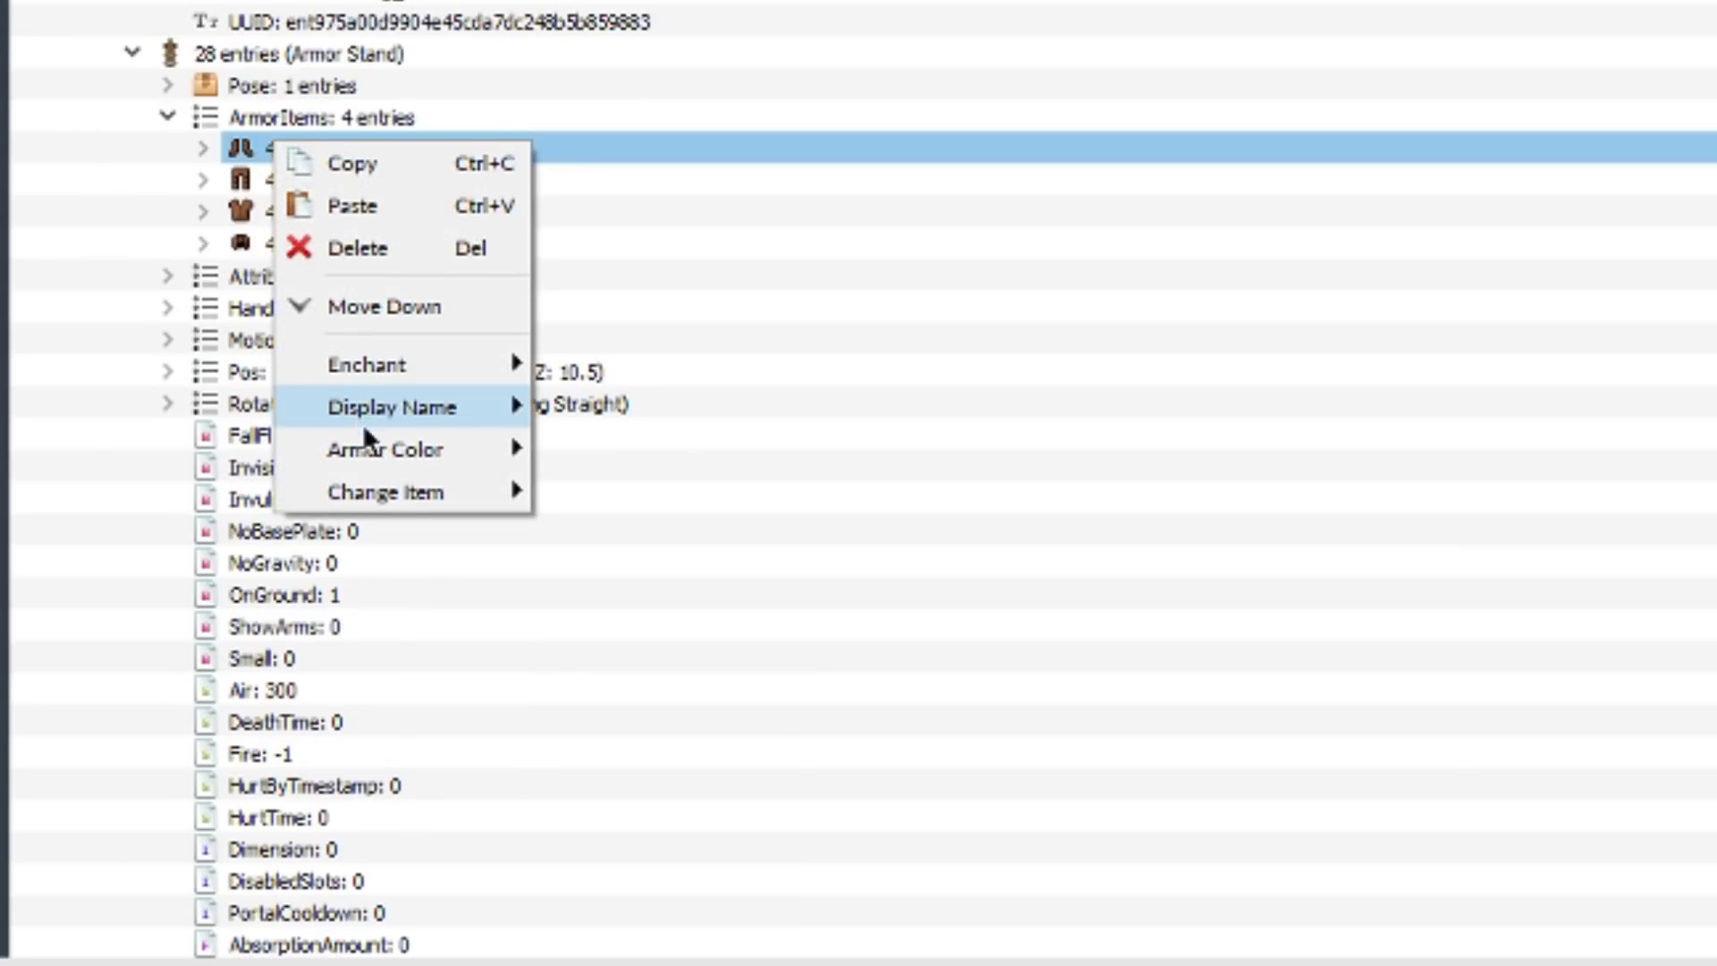
# Step: Dye the Armor Stand's Leather Boots bright green
pyautogui.moveTo(380, 492)
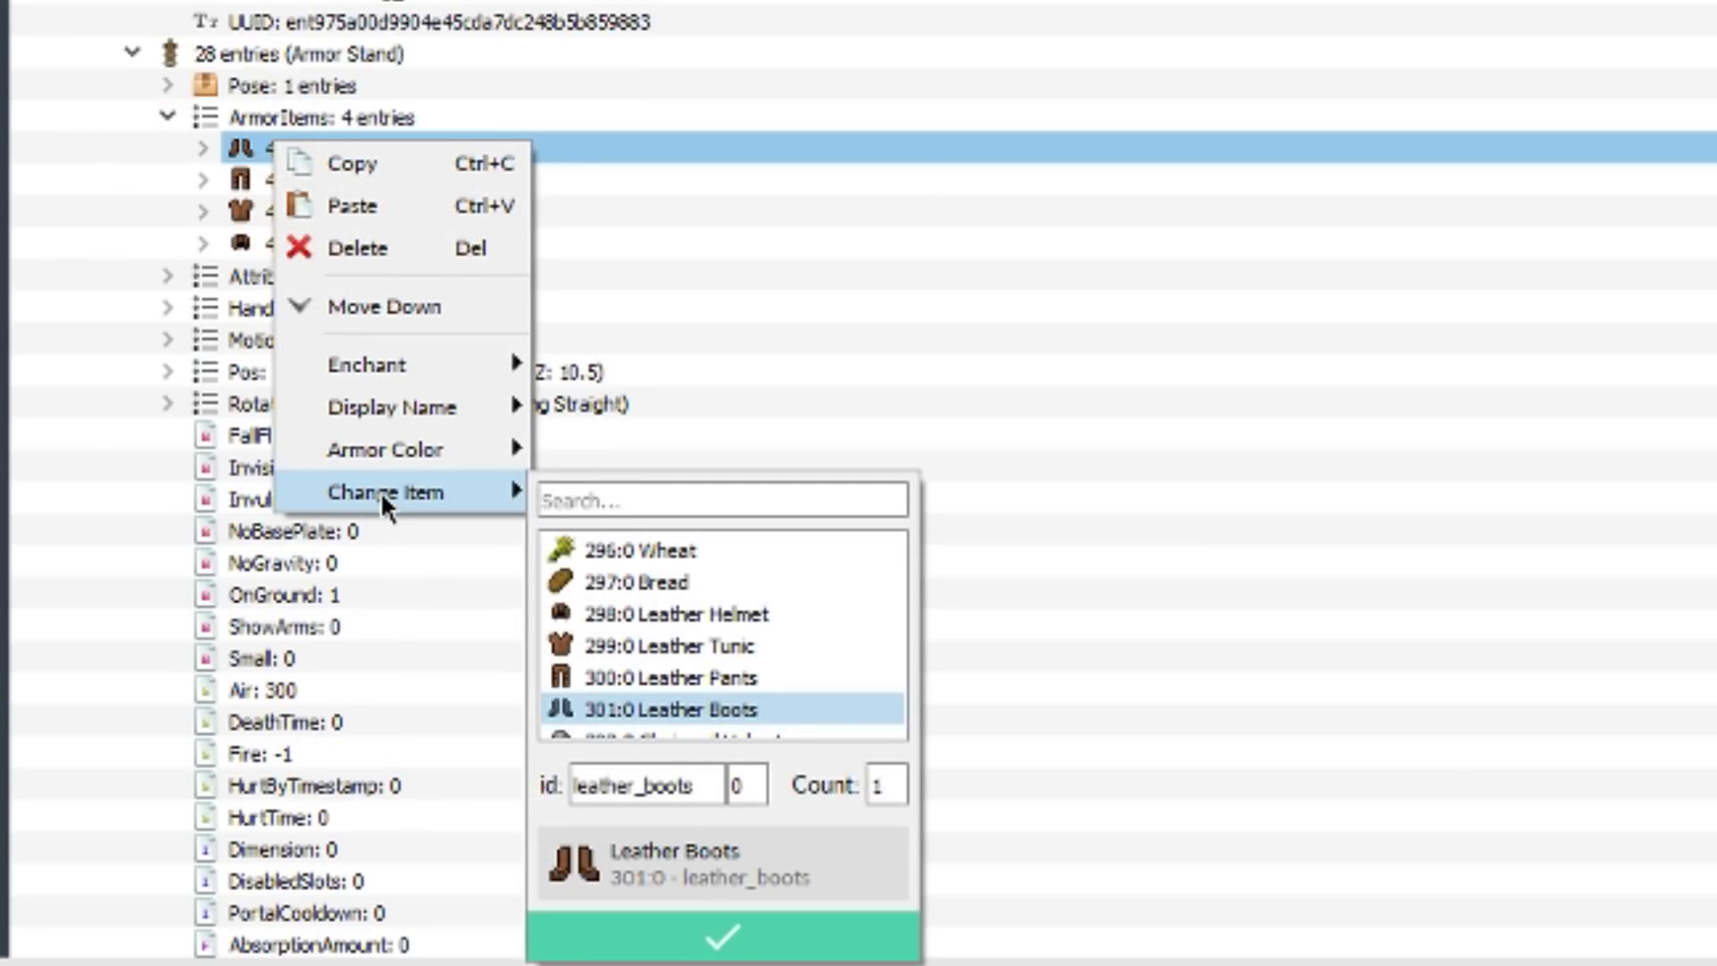
pyautogui.moveTo(361, 447)
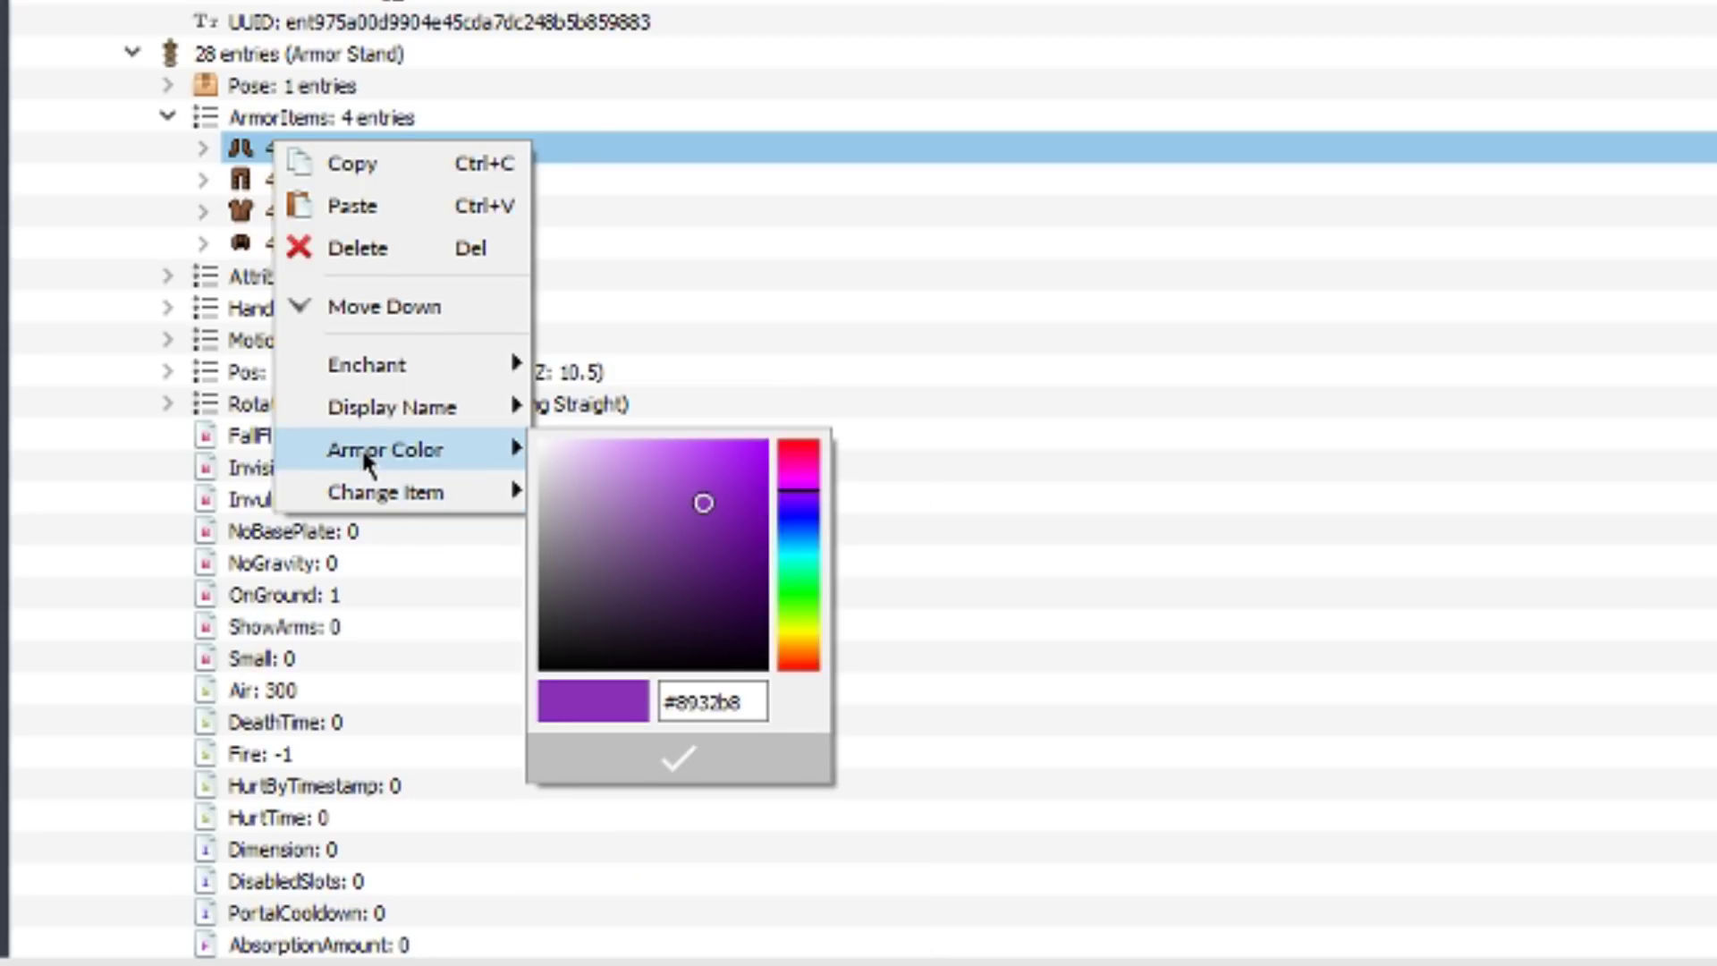
pyautogui.moveTo(793, 521); pyautogui.dragTo(813, 592)
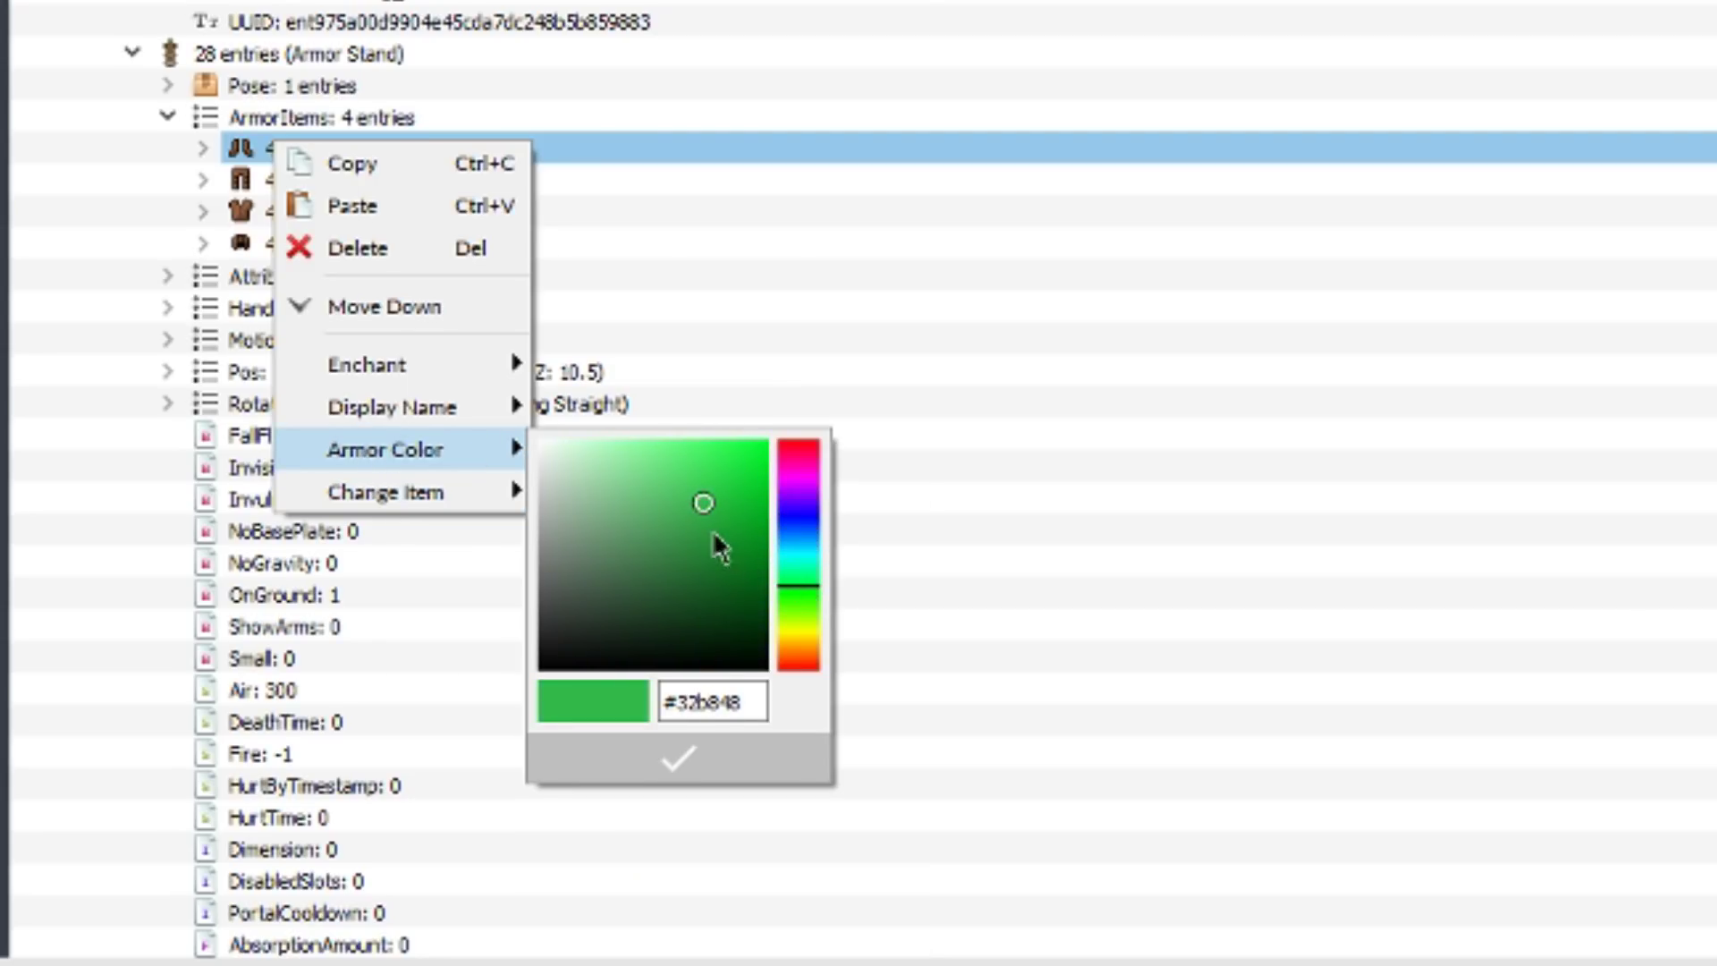
pyautogui.moveTo(711, 537)
pyautogui.mouseDown()
pyautogui.moveTo(751, 453)
pyautogui.moveTo(777, 461)
pyautogui.moveTo(737, 506)
pyautogui.mouseUp()
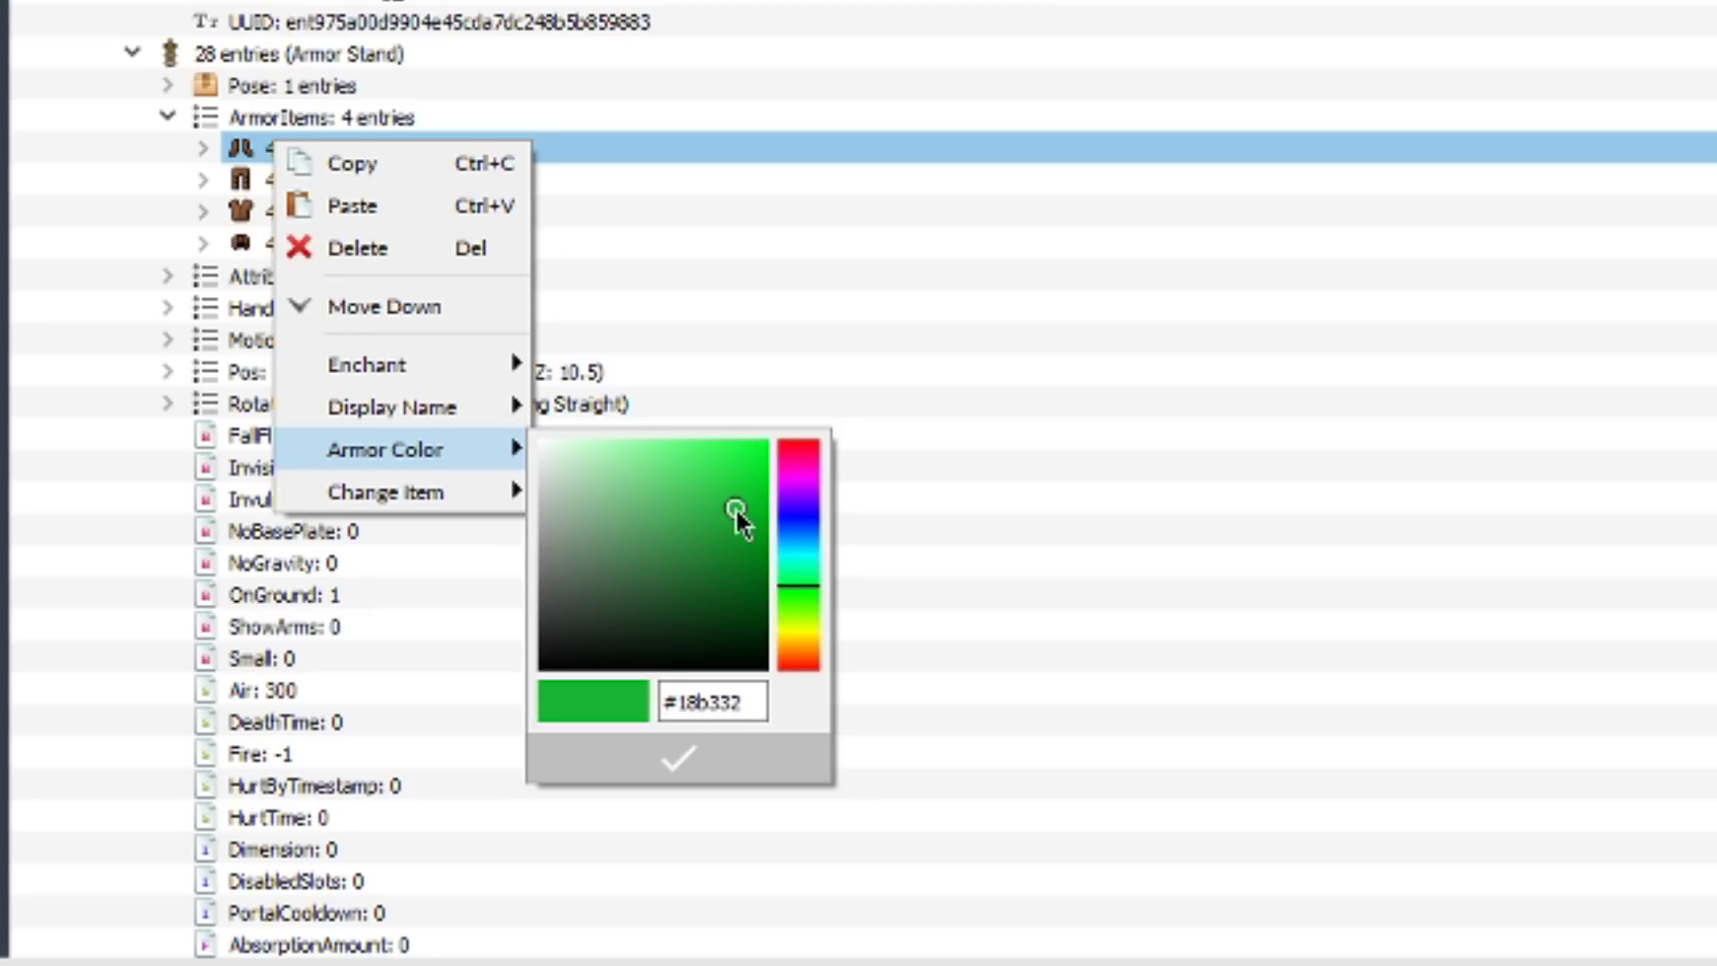
pyautogui.click(689, 758)
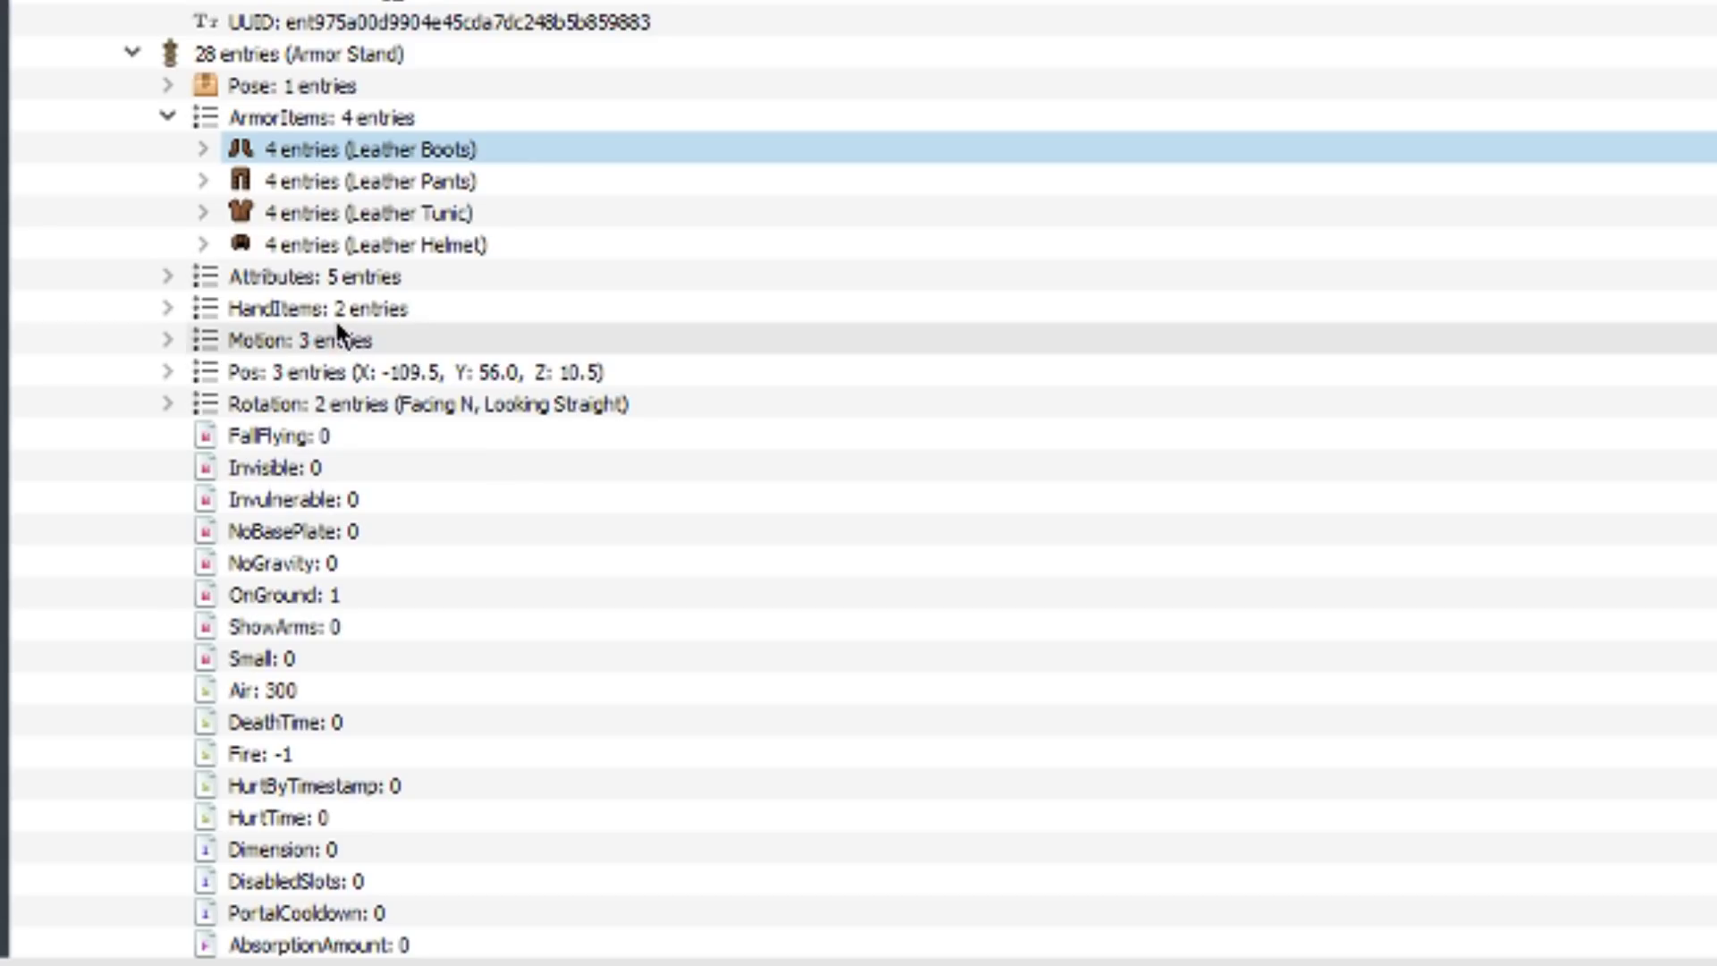
# Step: Dye the Leather Tunic bright cyan (#01f4ff)
pyautogui.click(305, 206)
pyautogui.rightClick(305, 206)
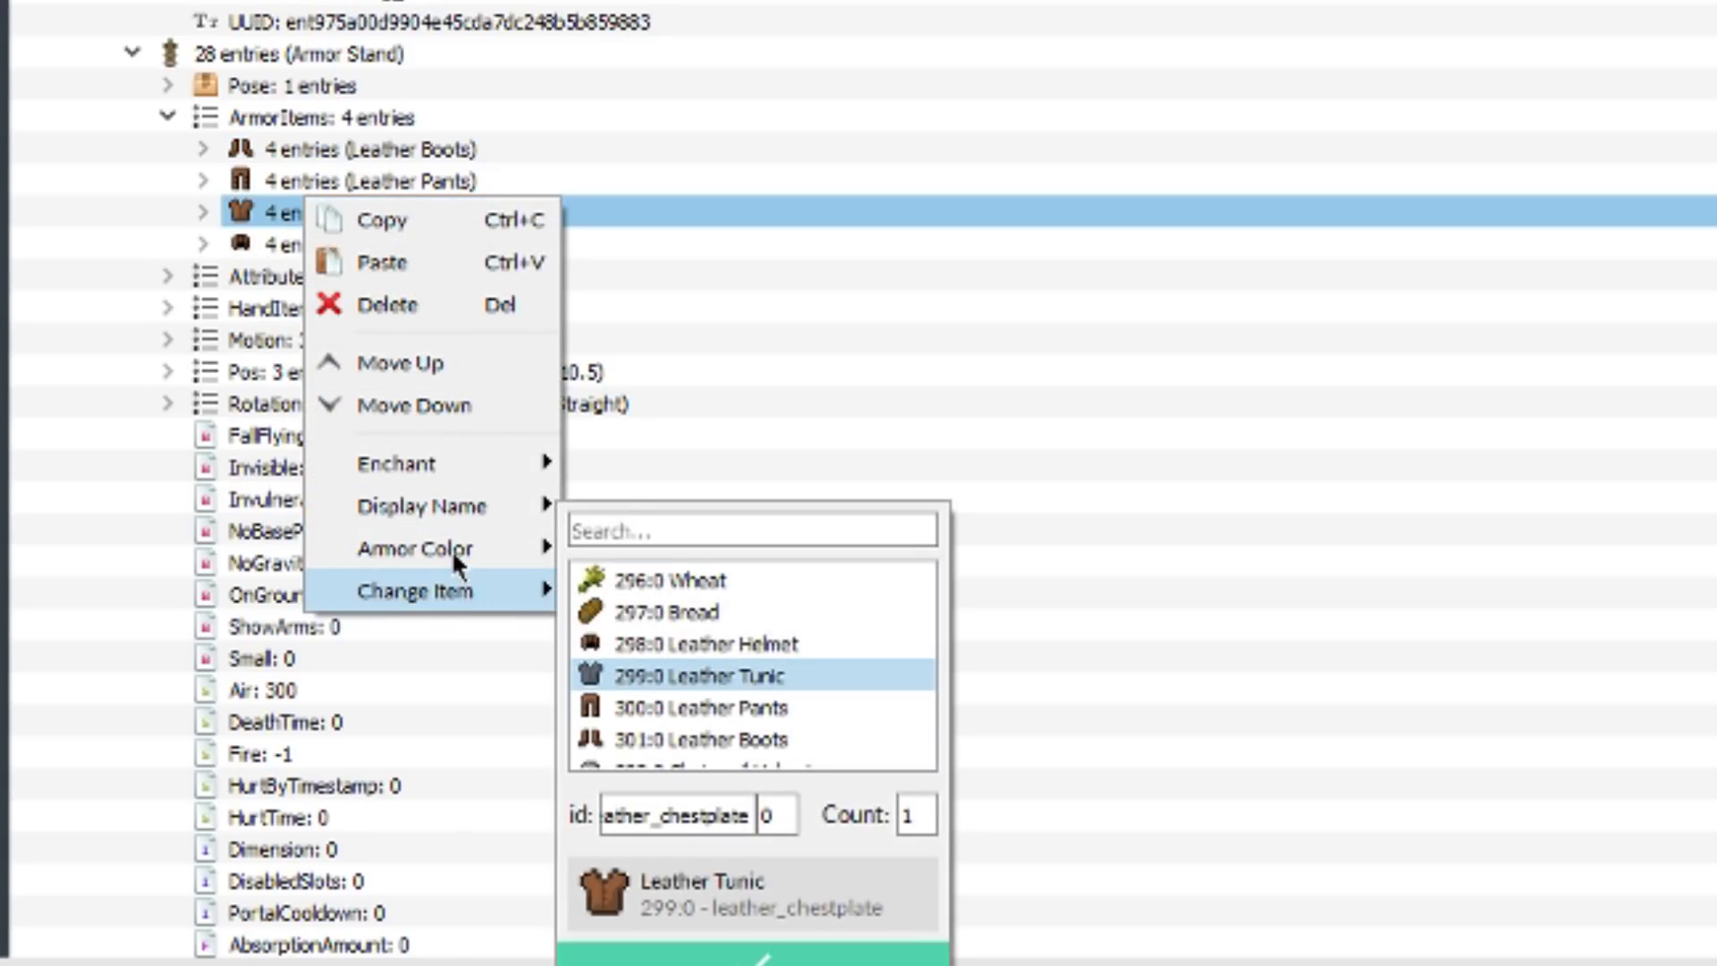
pyautogui.moveTo(474, 550)
pyautogui.click(824, 653)
pyautogui.moveTo(793, 543); pyautogui.dragTo(805, 519)
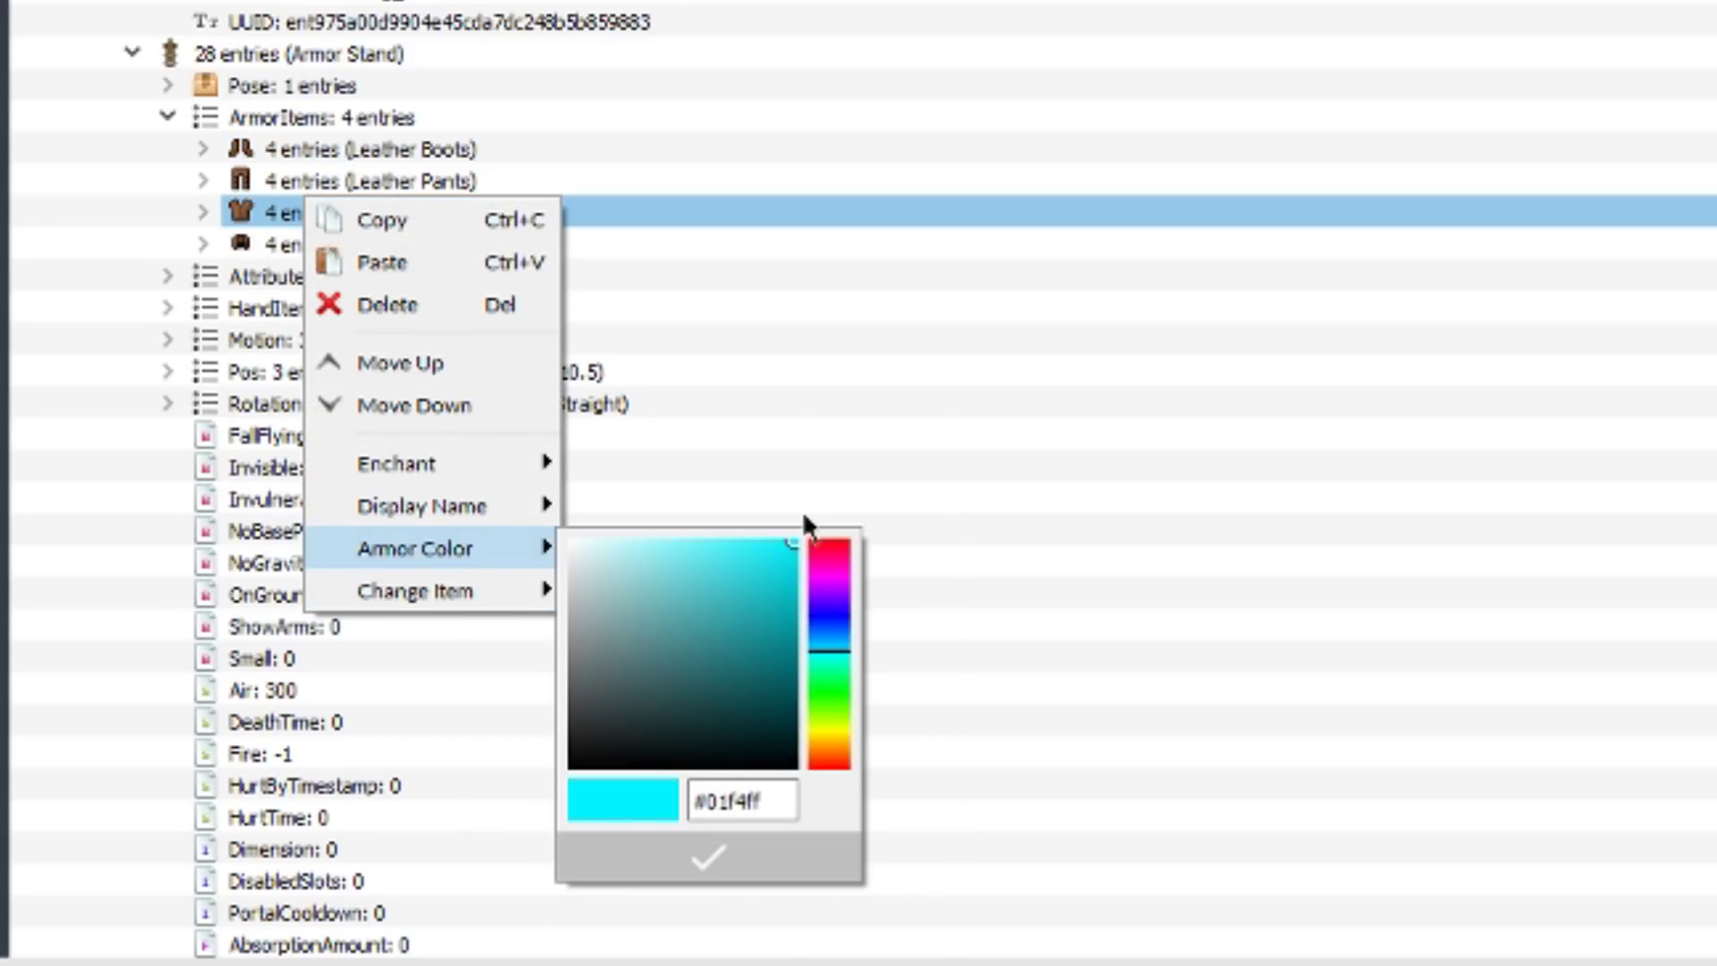
pyautogui.click(779, 833)
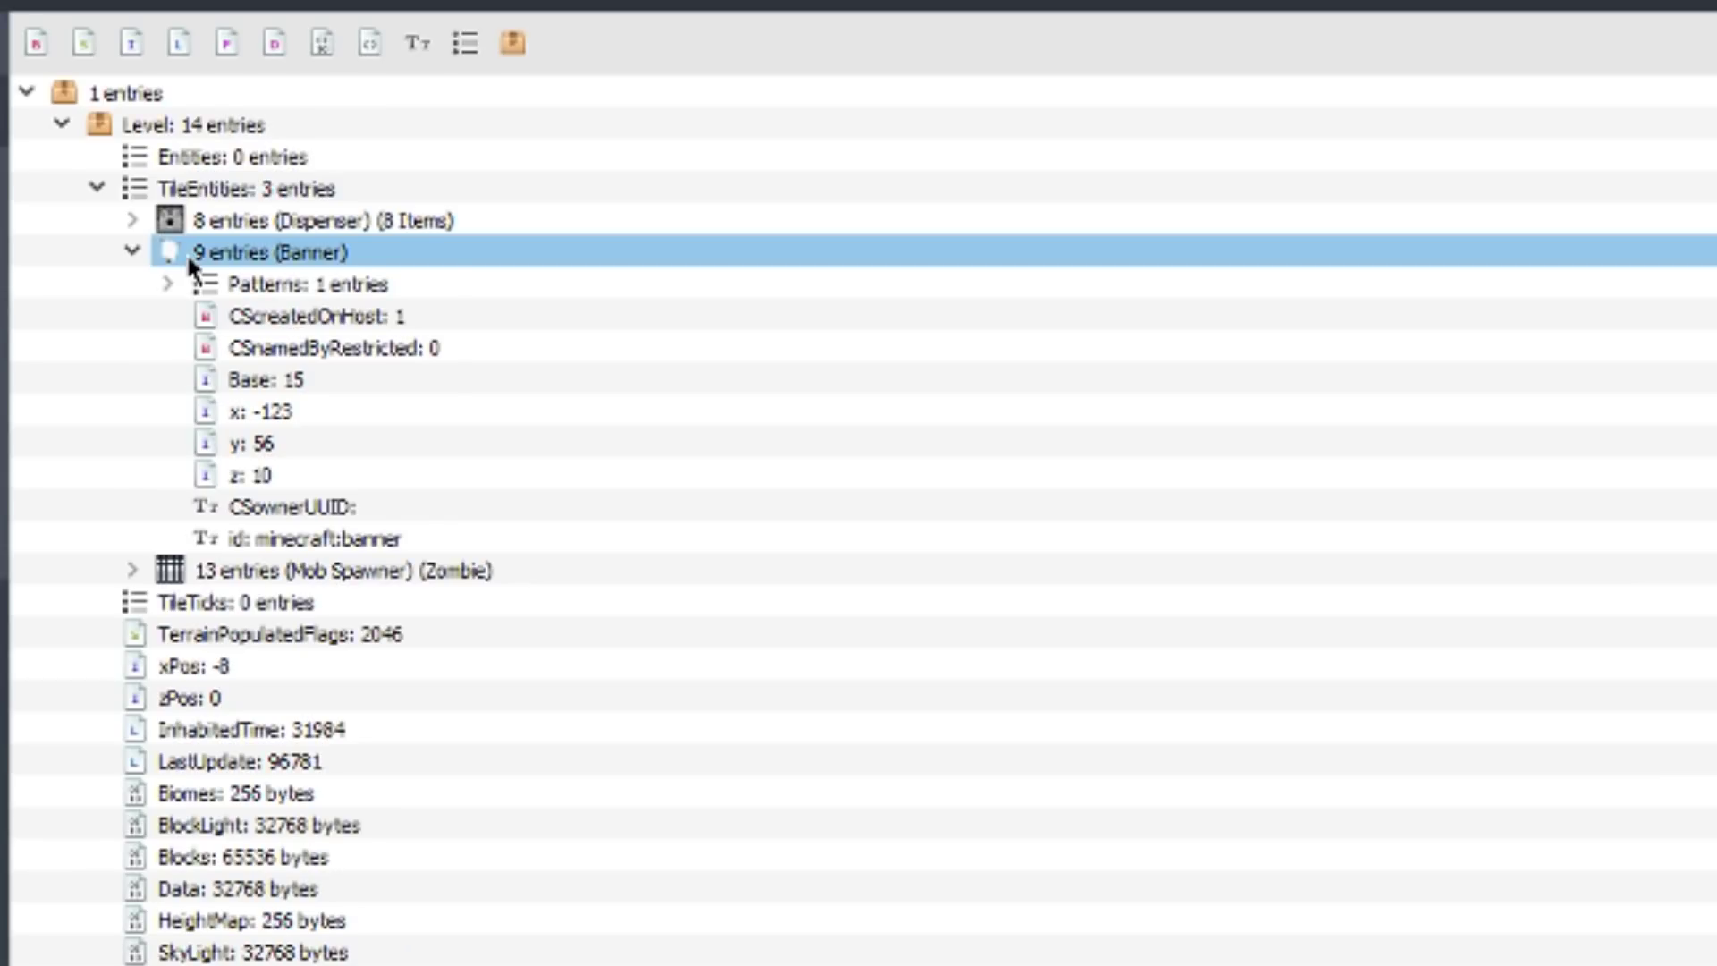
# Step: Add a purple Left Stripe pattern layer to the Banner
pyautogui.rightClick(186, 252)
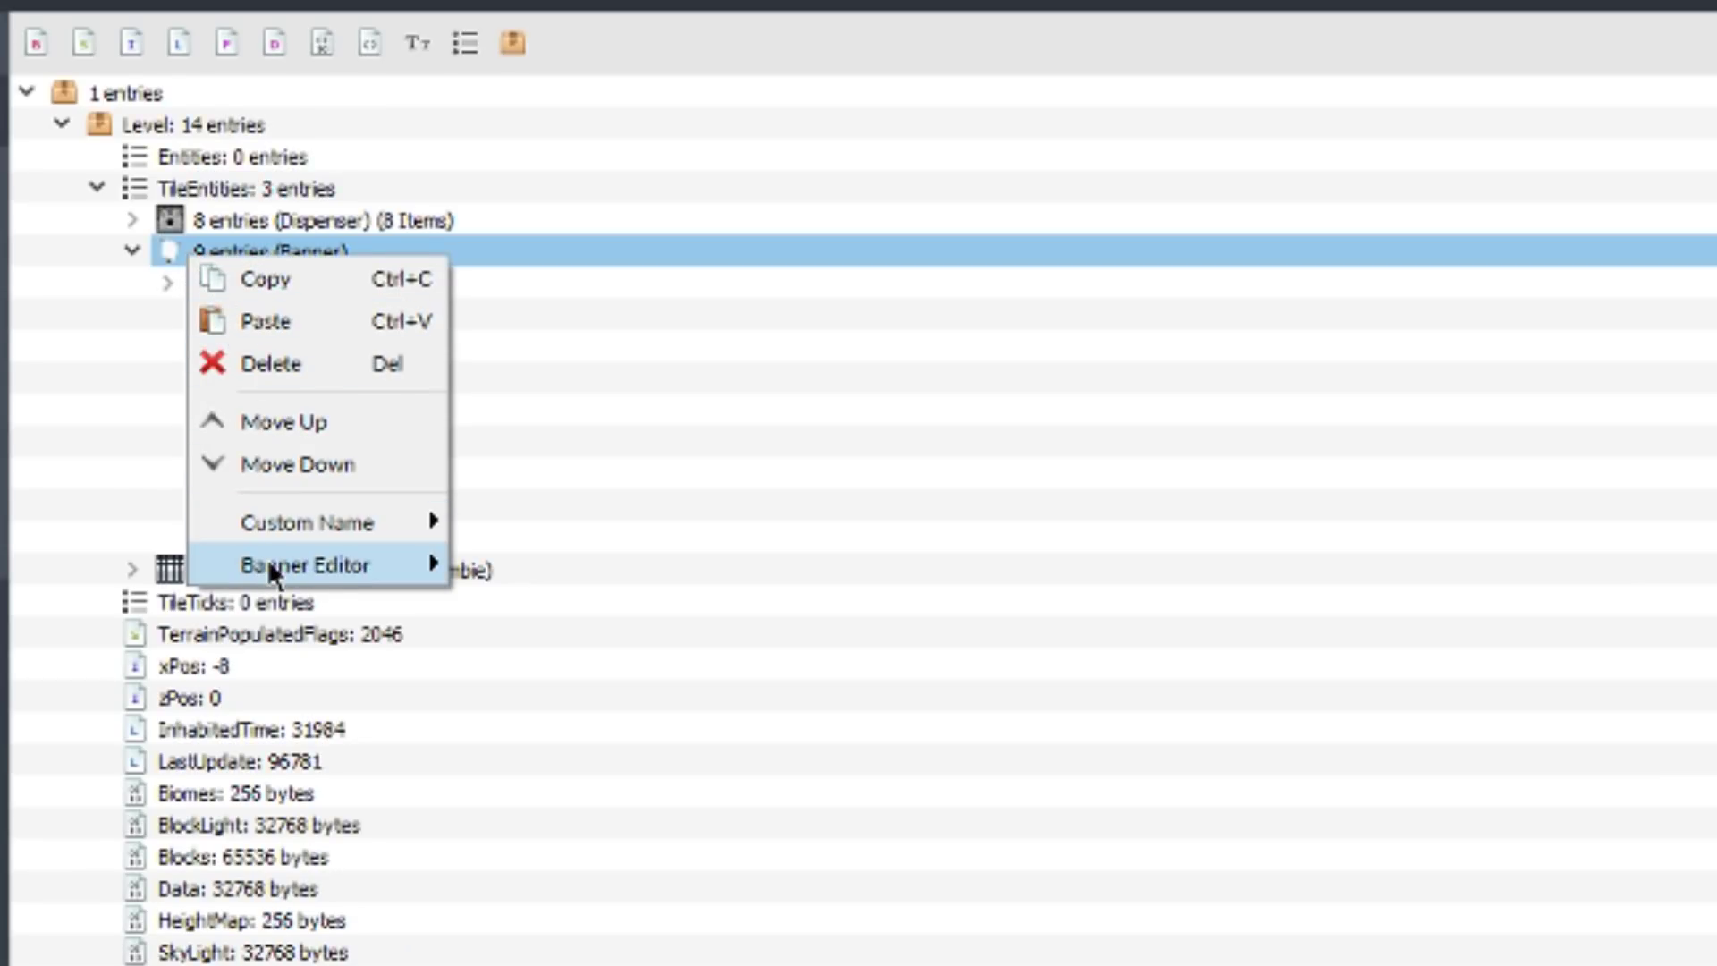
pyautogui.moveTo(273, 567)
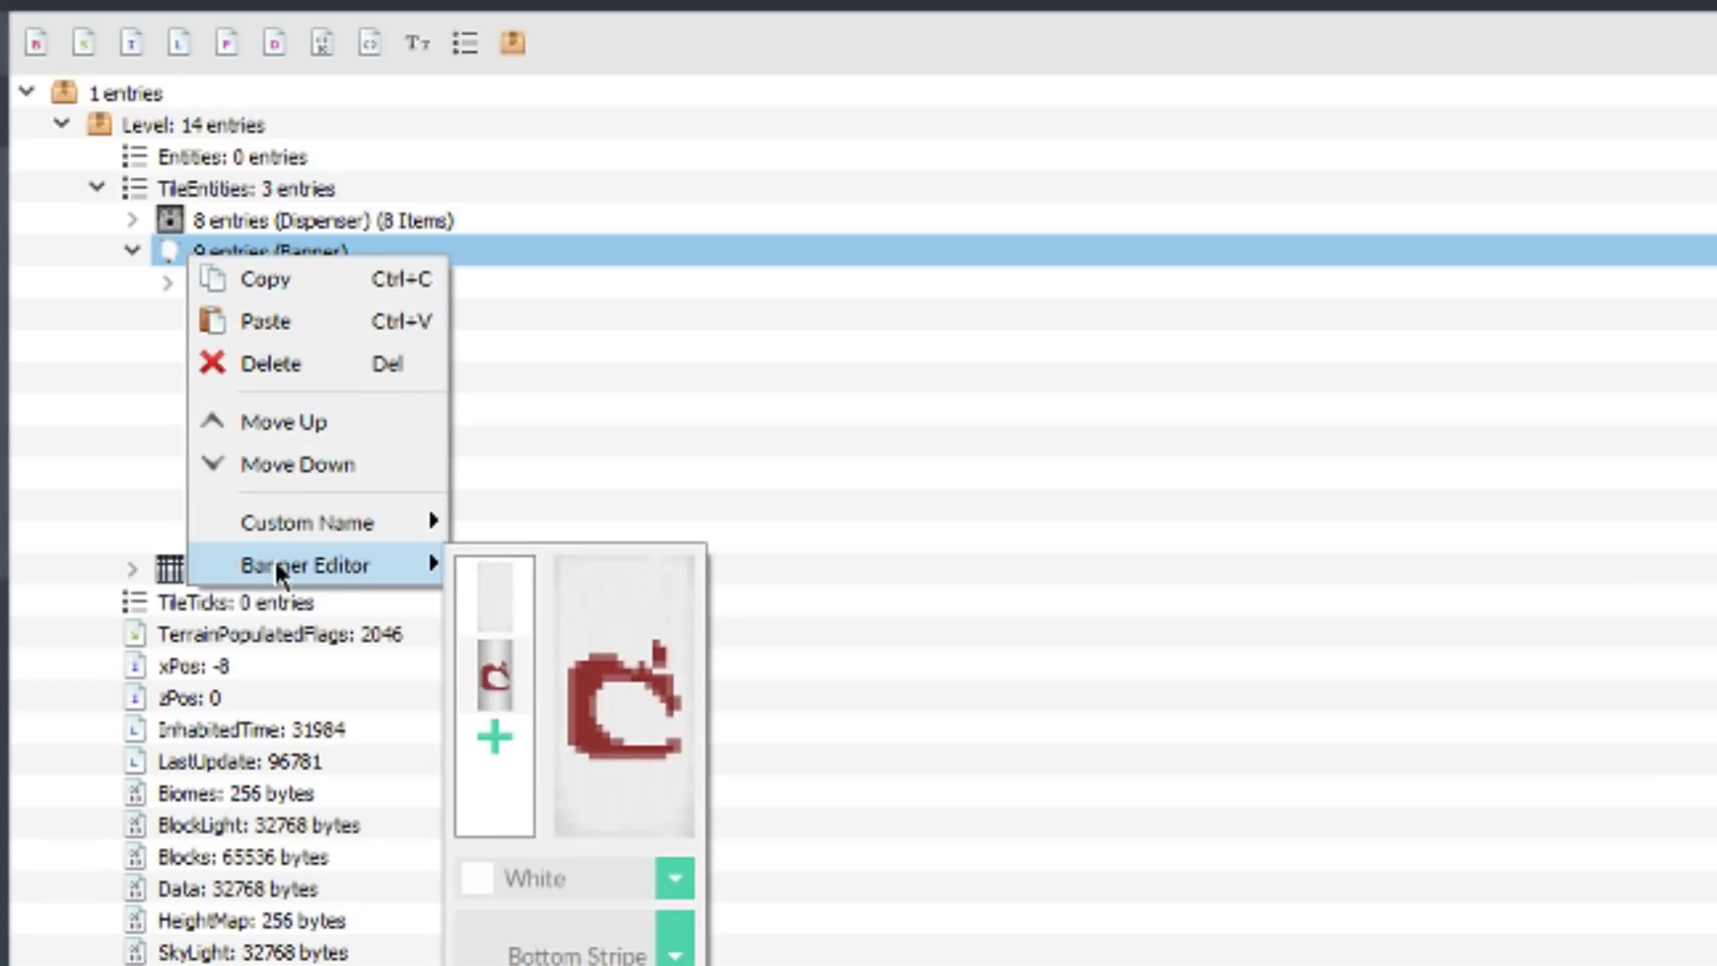
pyautogui.click(501, 734)
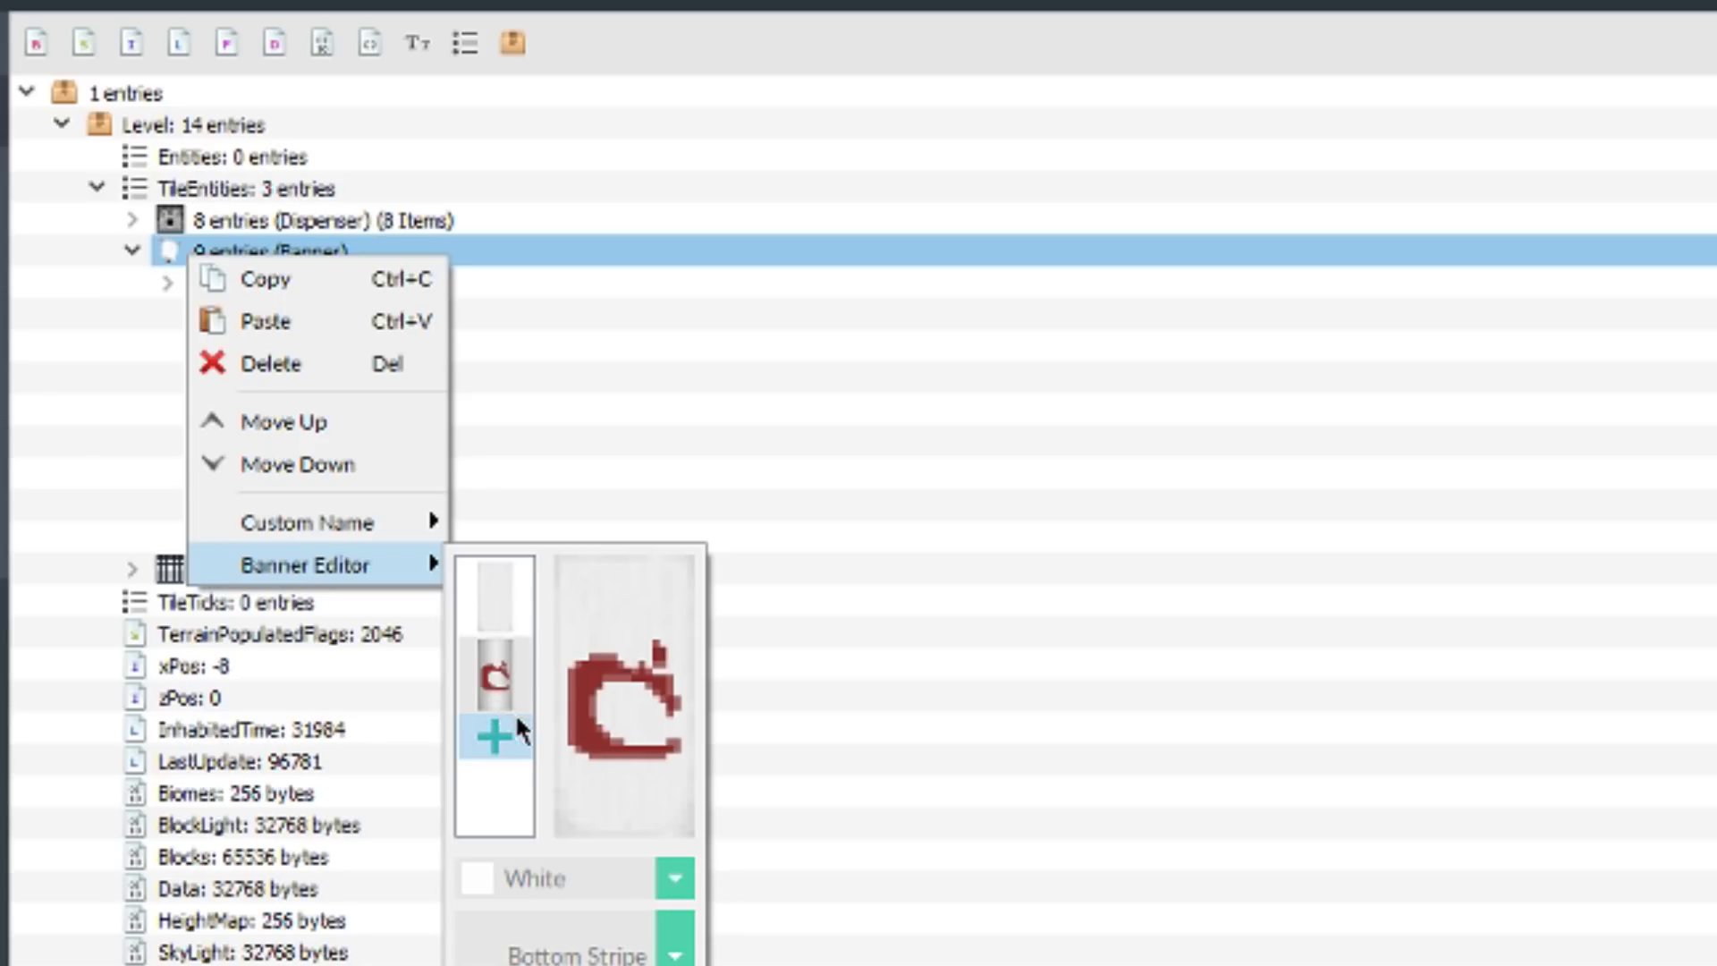
pyautogui.click(674, 881)
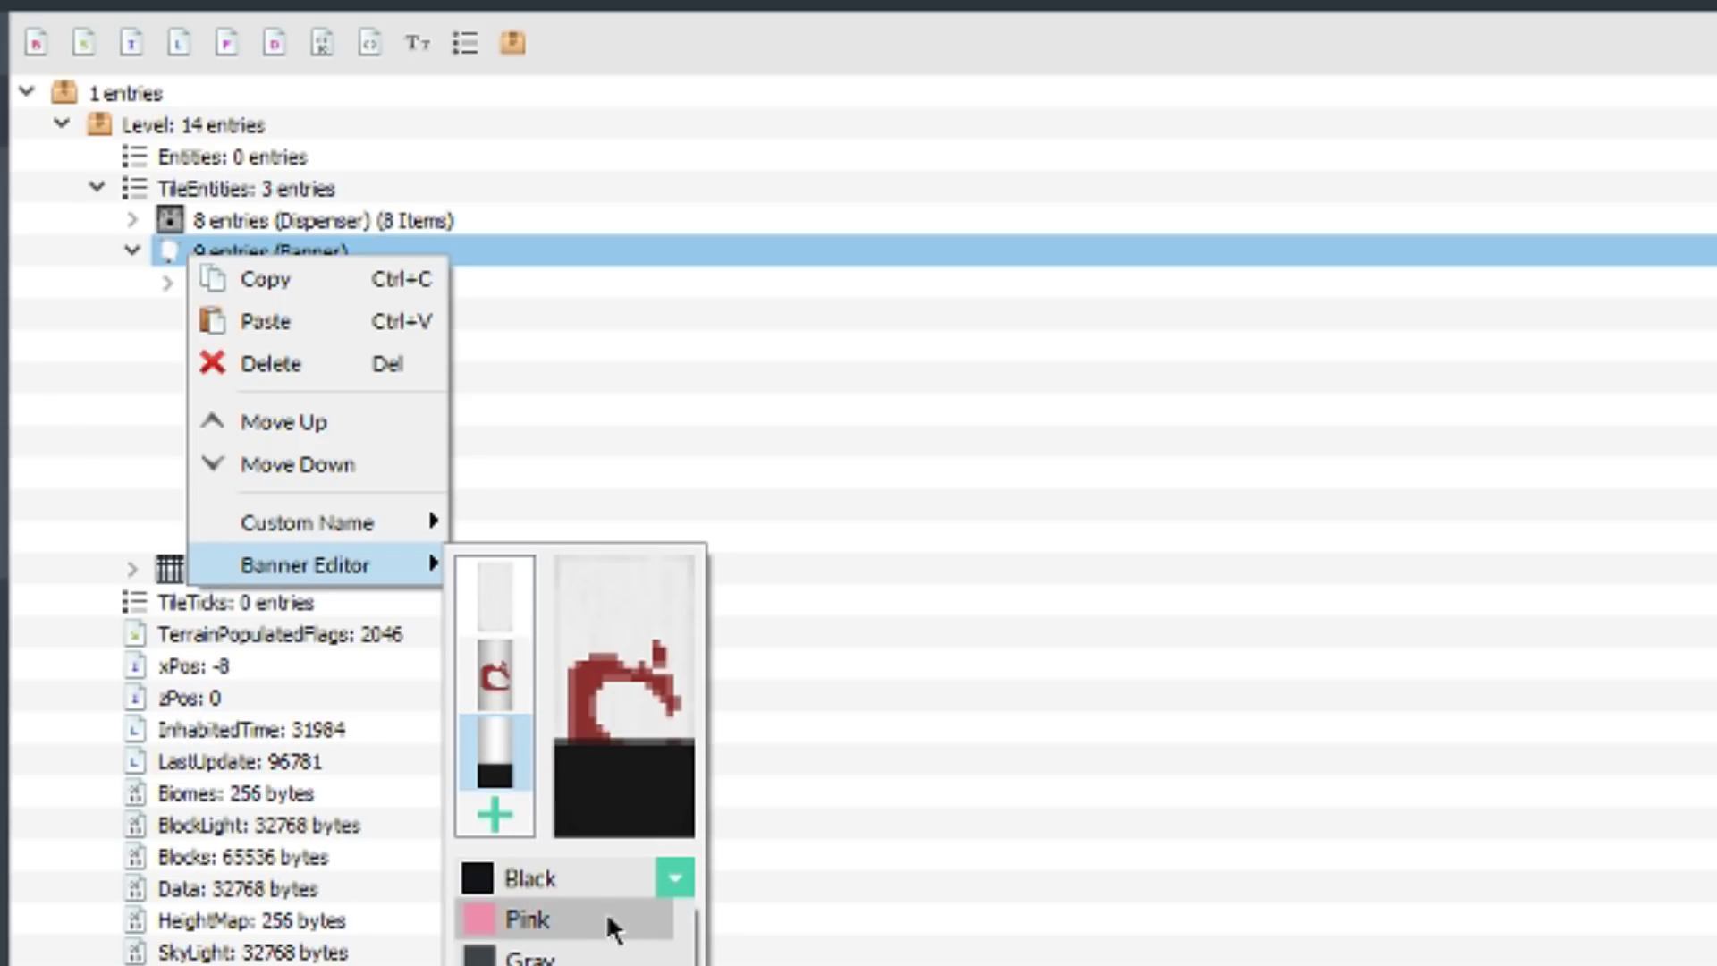
pyautogui.click(536, 957)
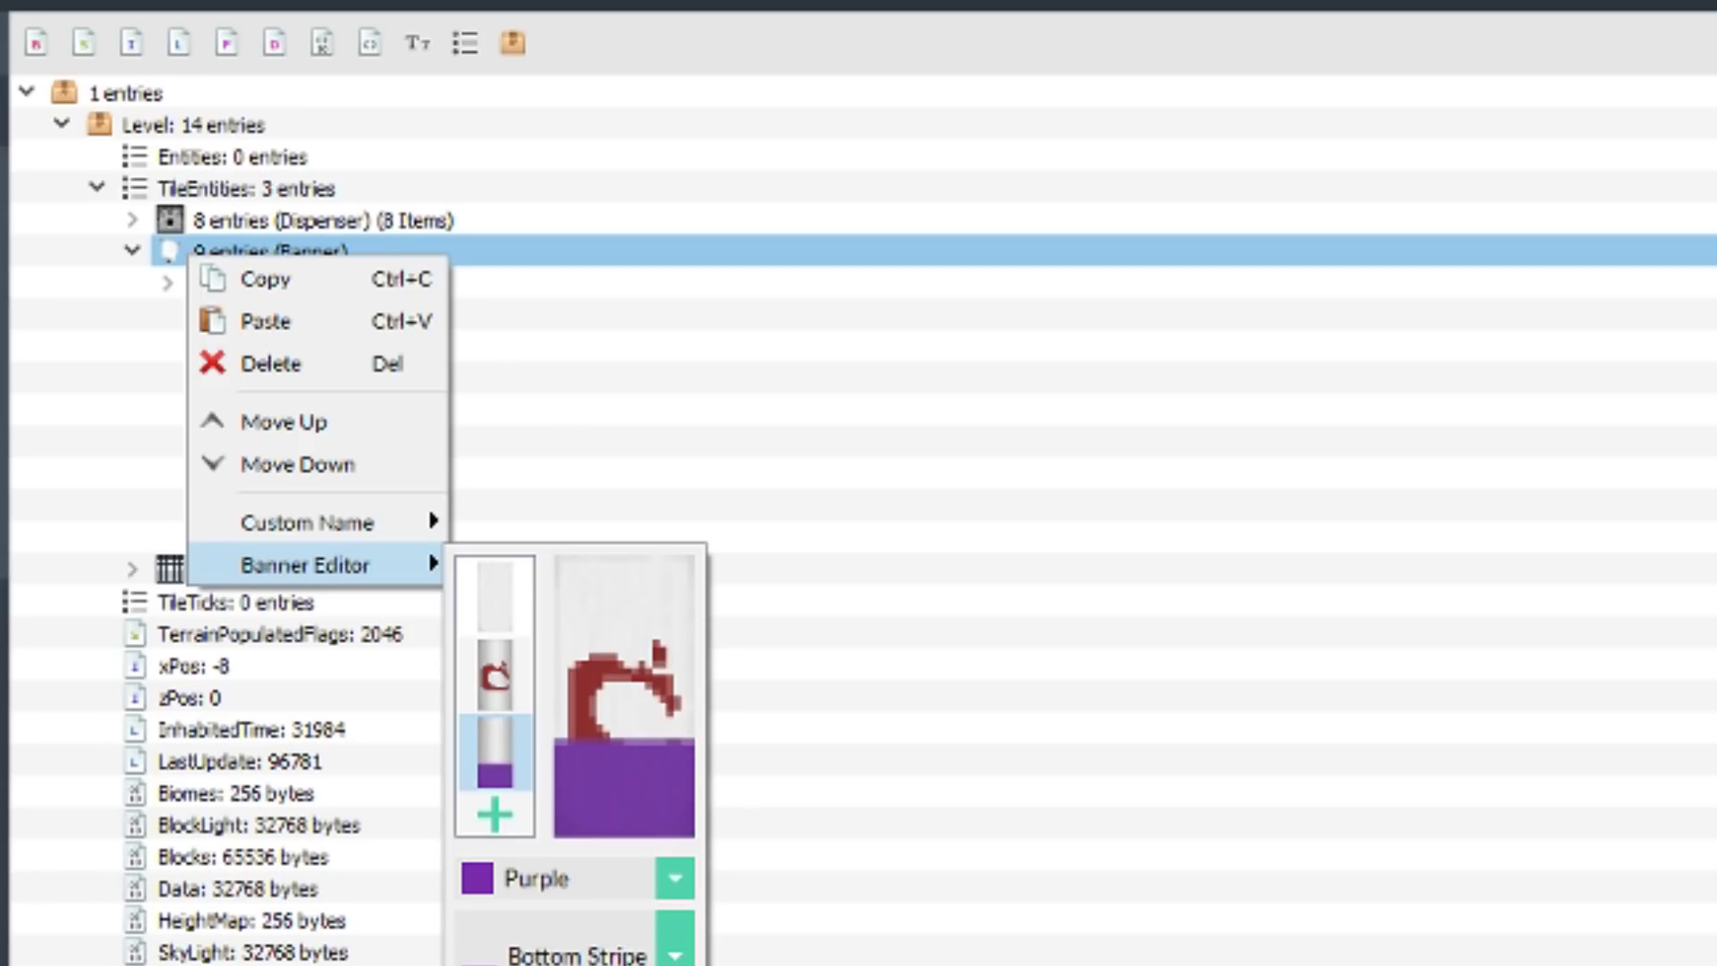
pyautogui.scroll(-1, 572, 955)
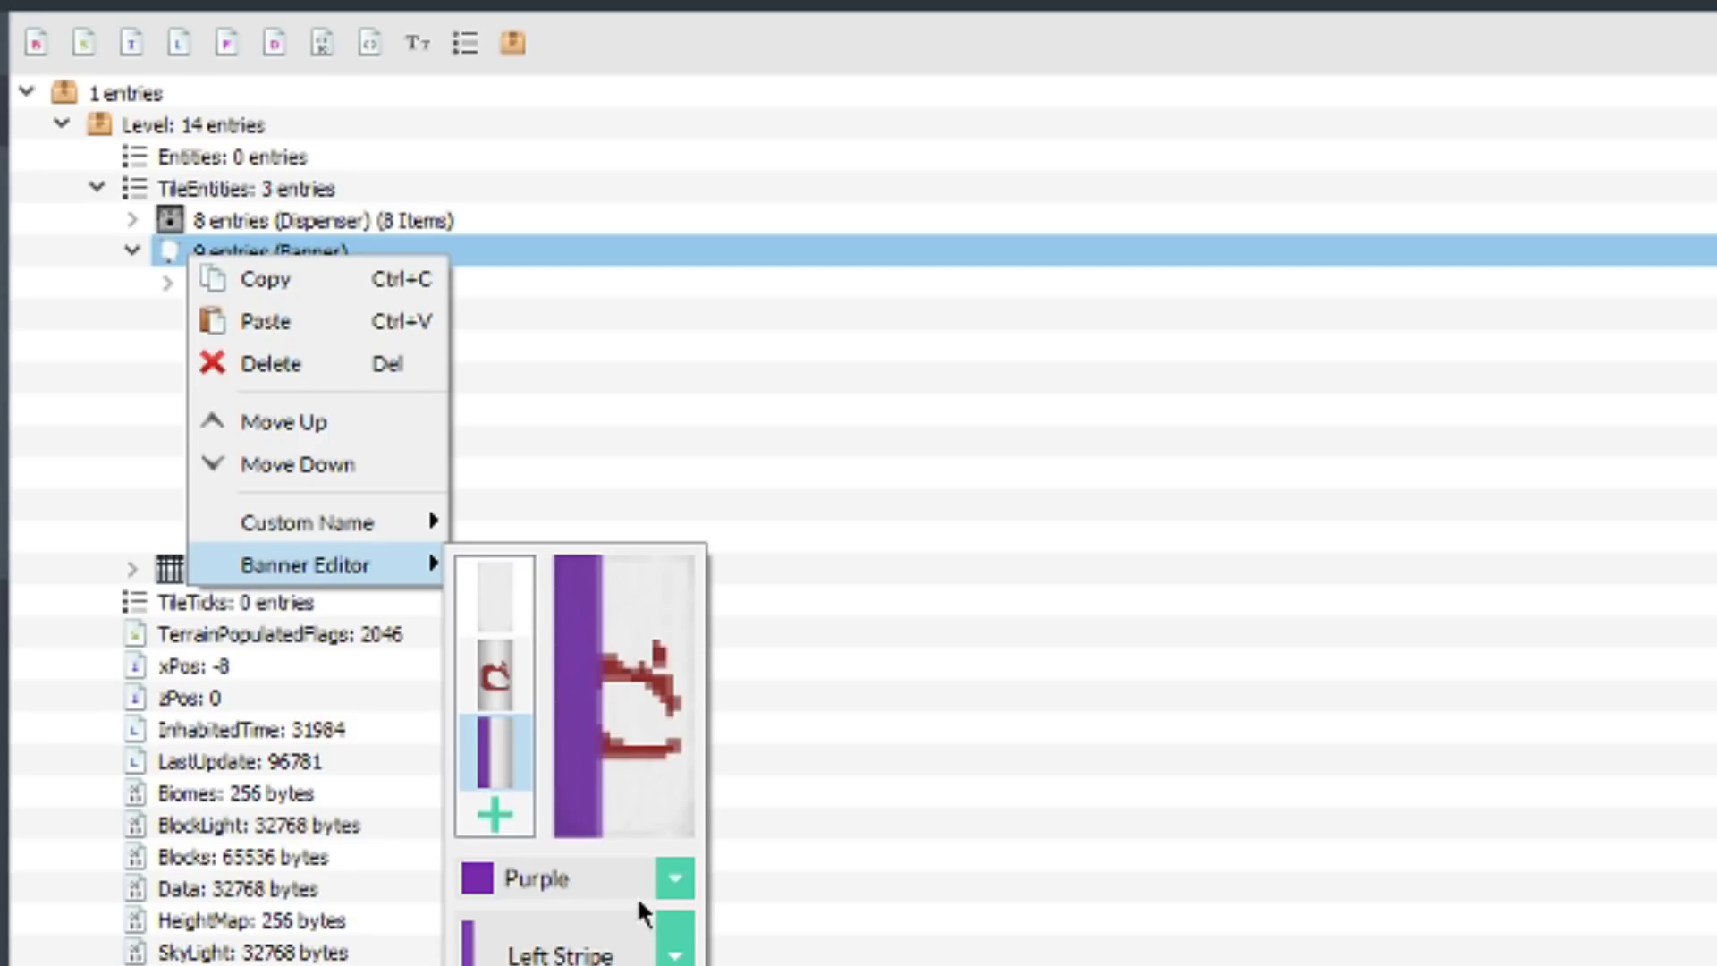
# Step: Add a red Diagonal Cross pattern layer on top
pyautogui.click(496, 810)
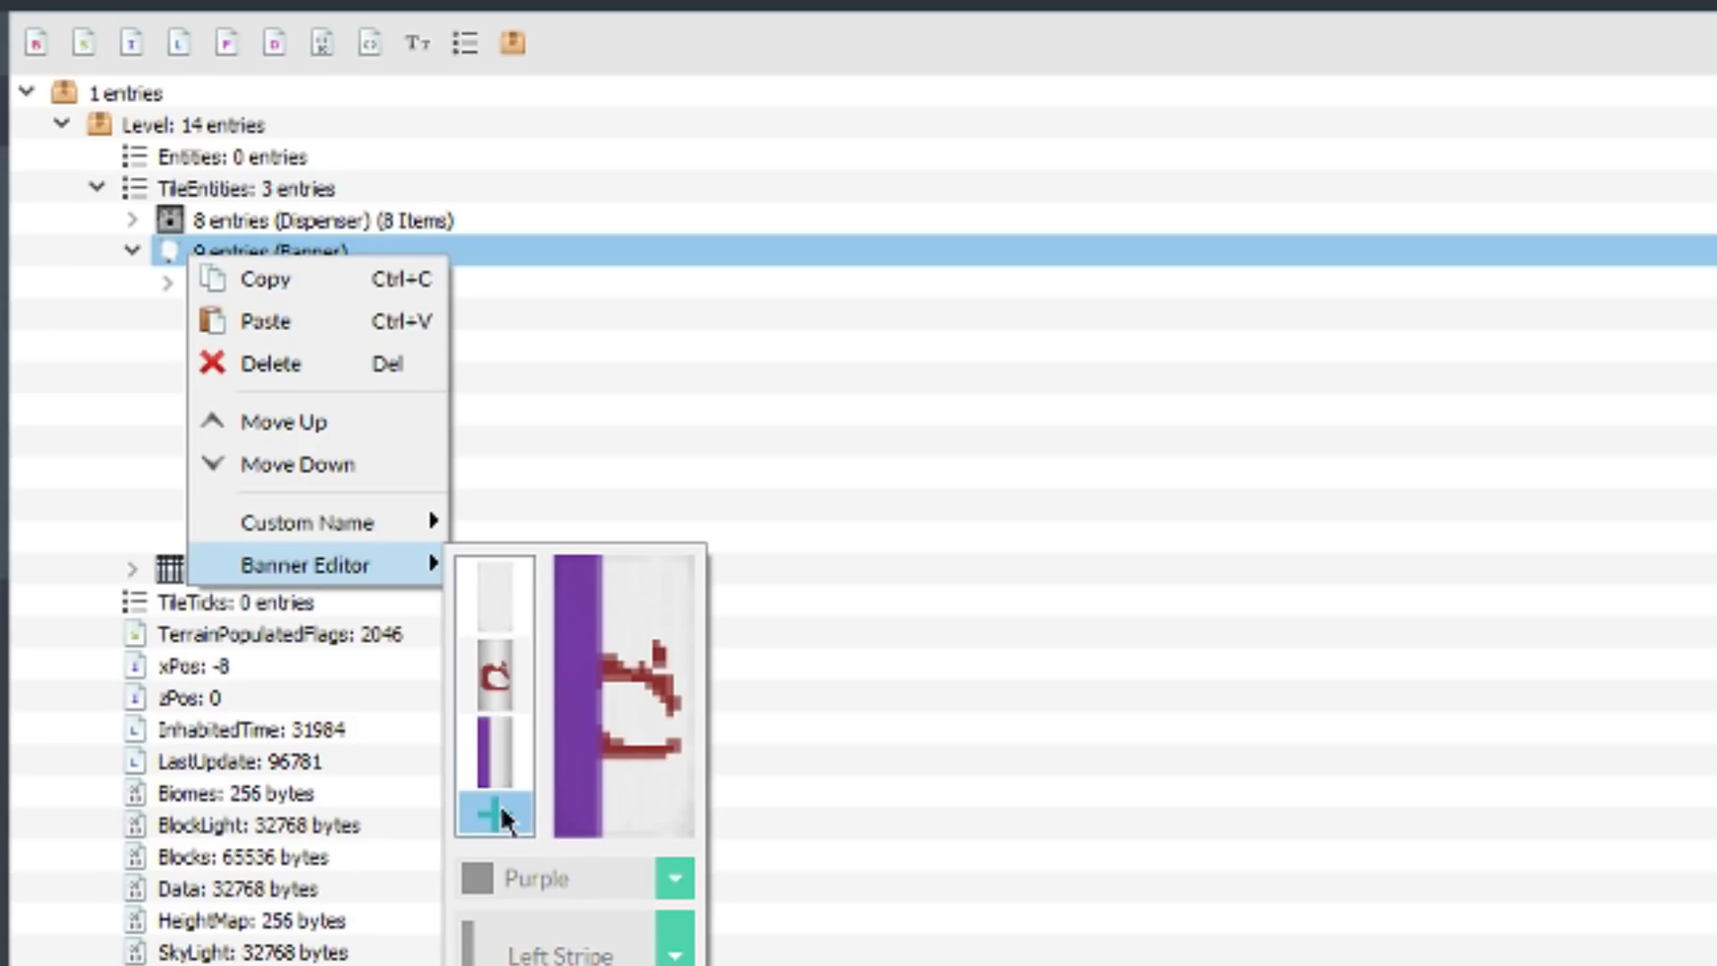
pyautogui.click(676, 879)
pyautogui.click(582, 962)
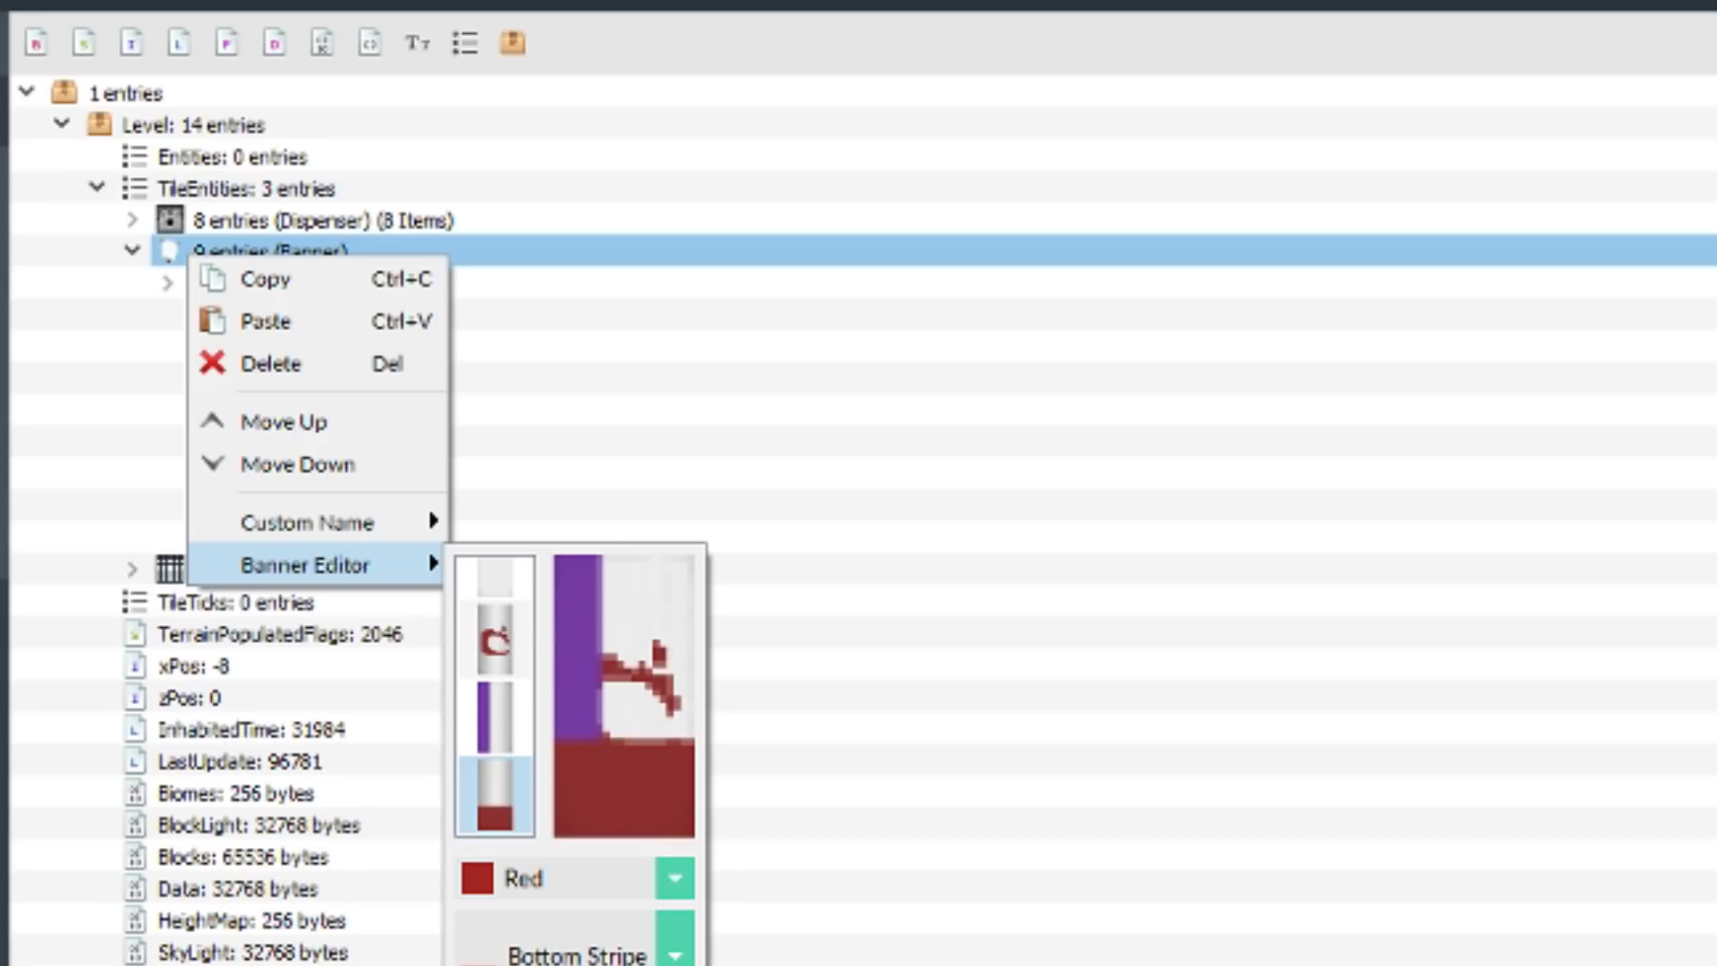
pyautogui.scroll(-2, 582, 955)
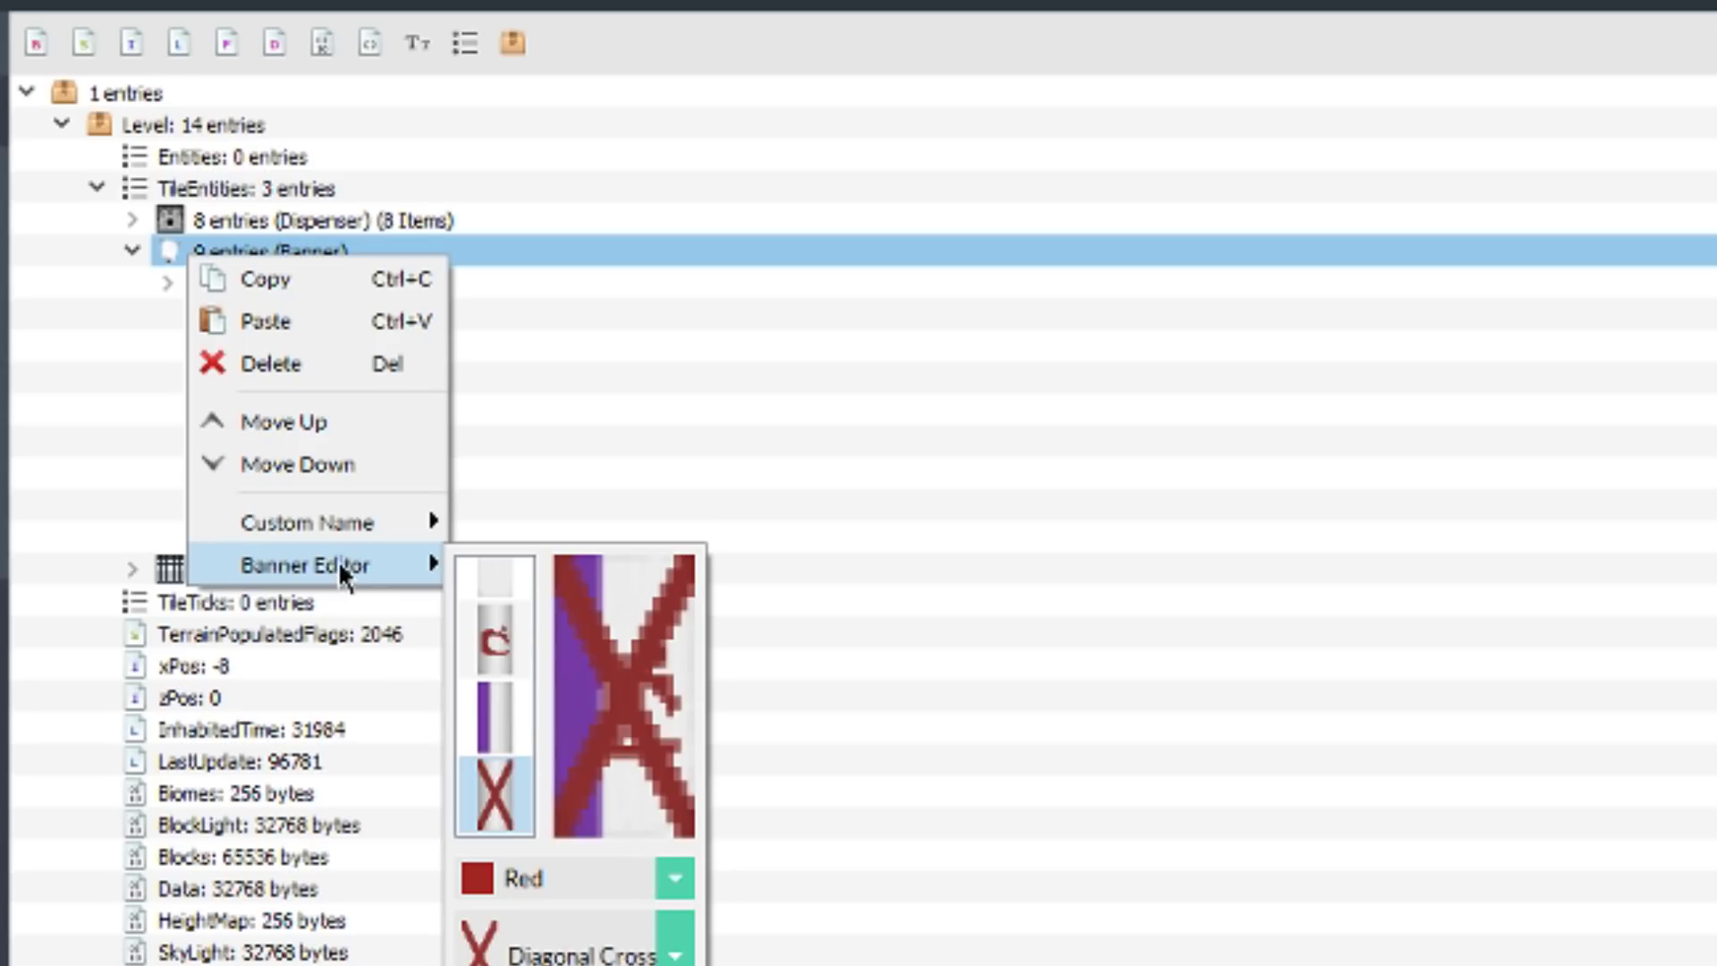
pyautogui.click(150, 247)
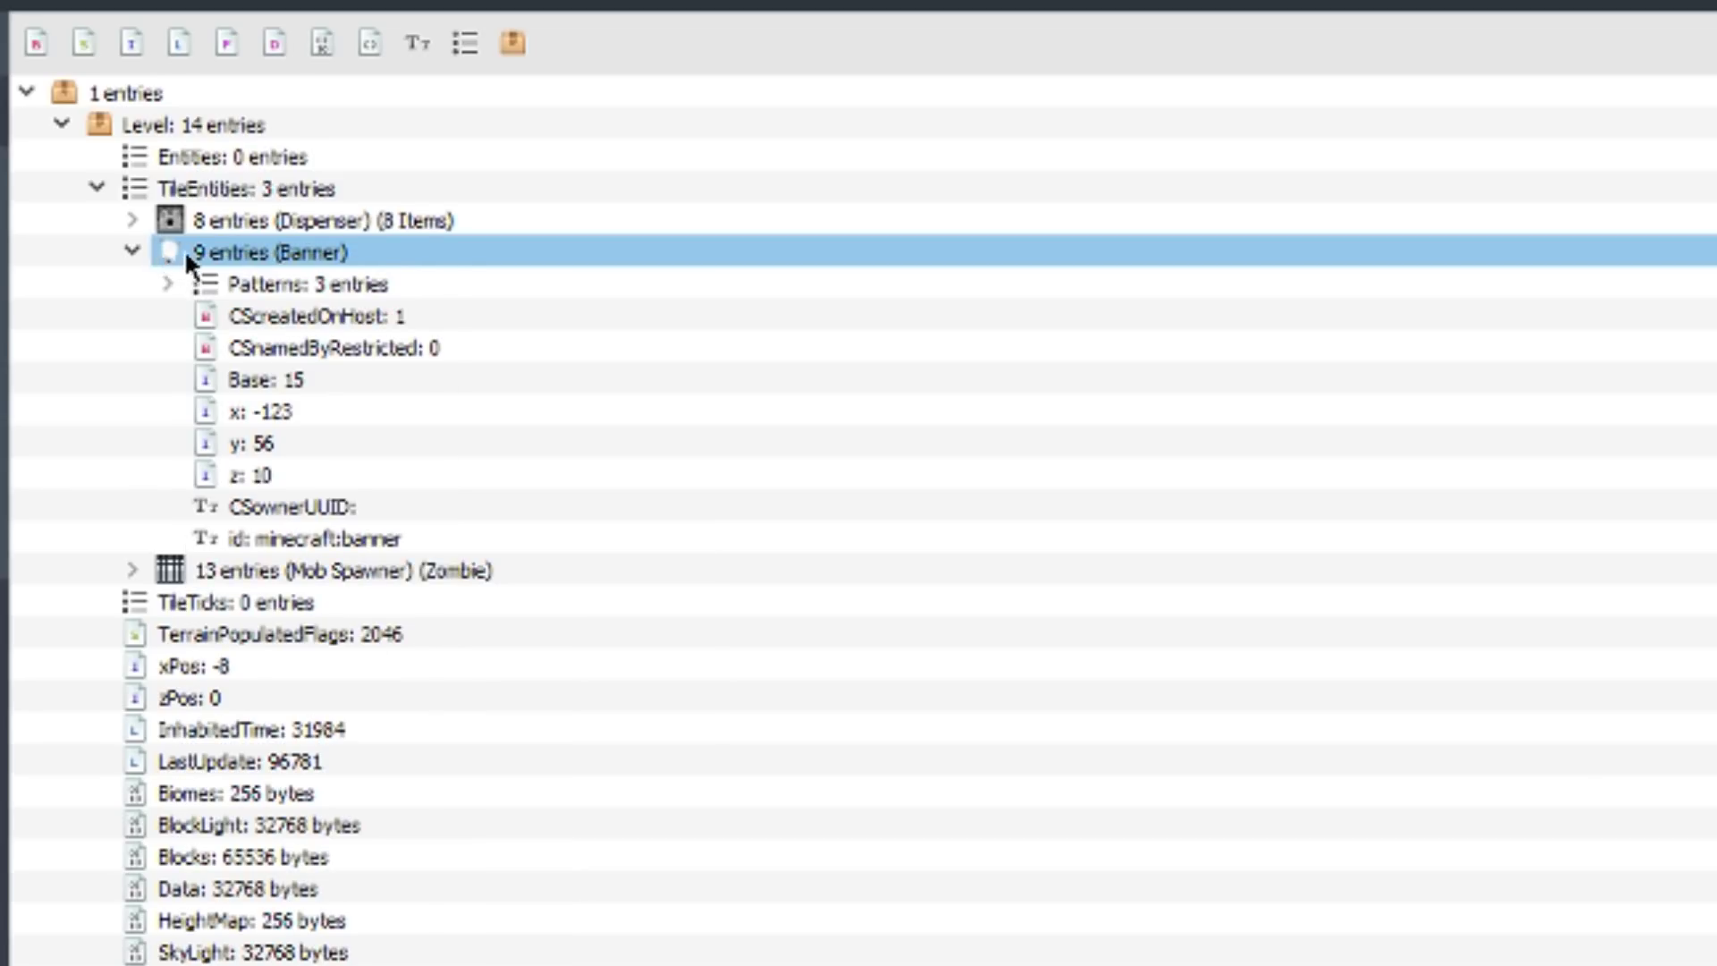
# Step: Set the zombie Mob Spawner's Spawn Count to 2 and Spawn Range to 10
pyautogui.scroll(-3, 184, 268)
pyautogui.rightClick(169, 284)
pyautogui.moveTo(248, 508)
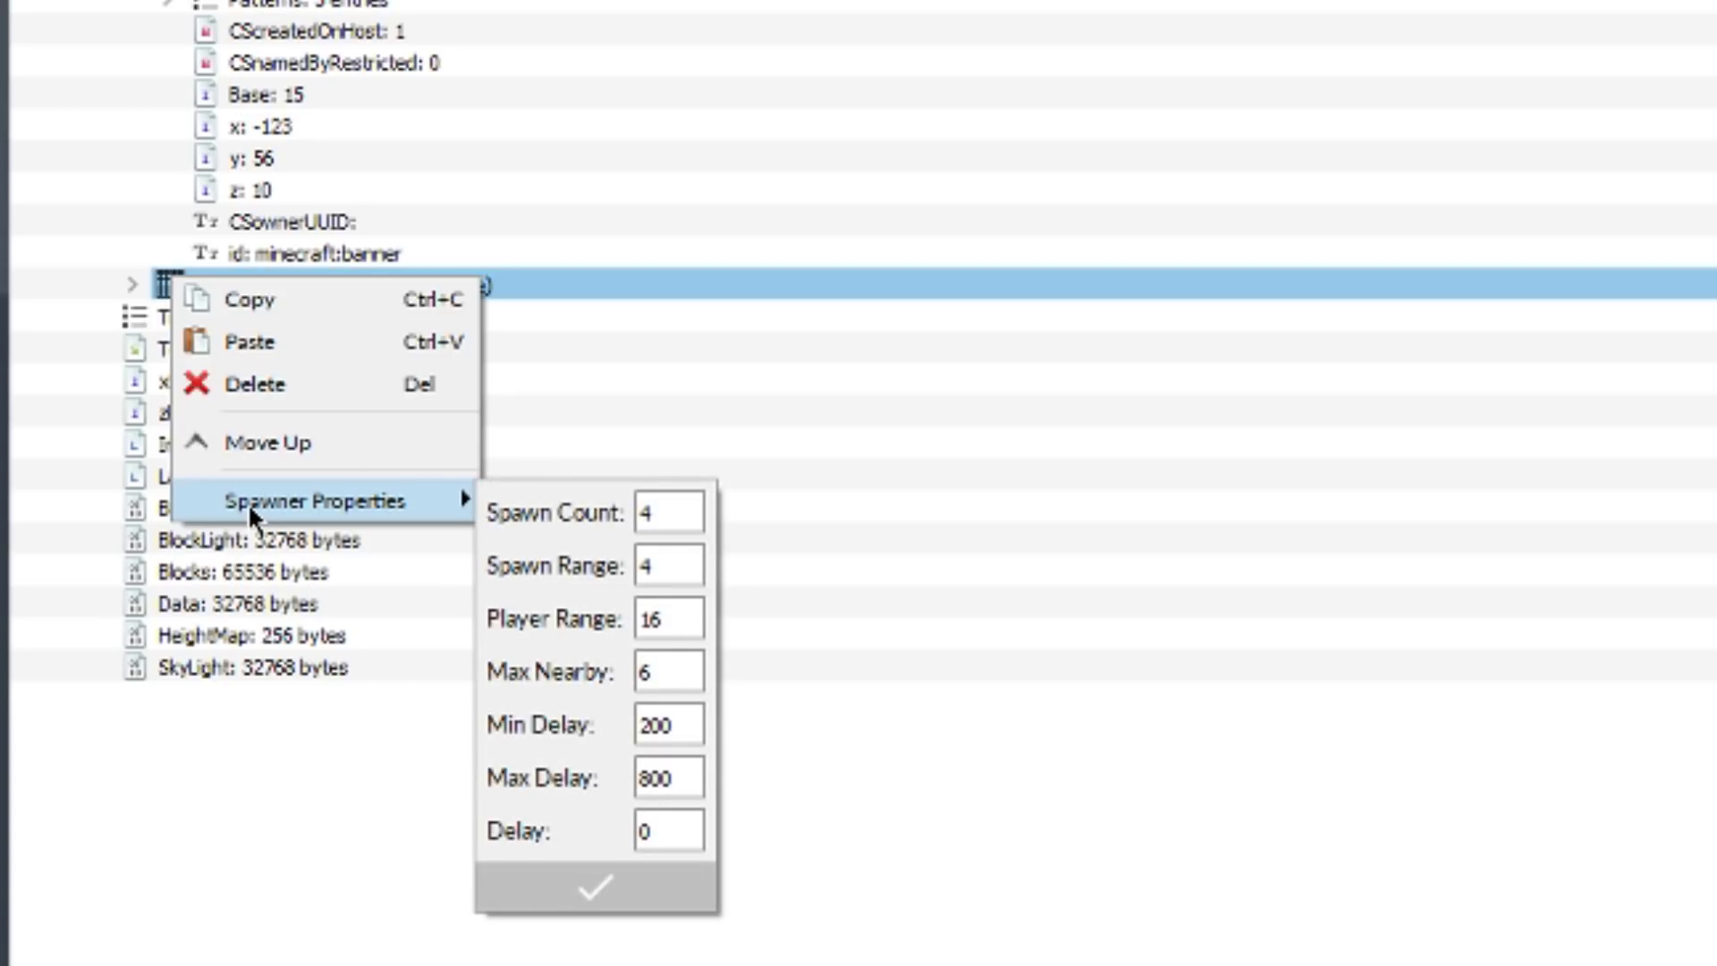
pyautogui.click(635, 510)
pyautogui.doubleClick(642, 515)
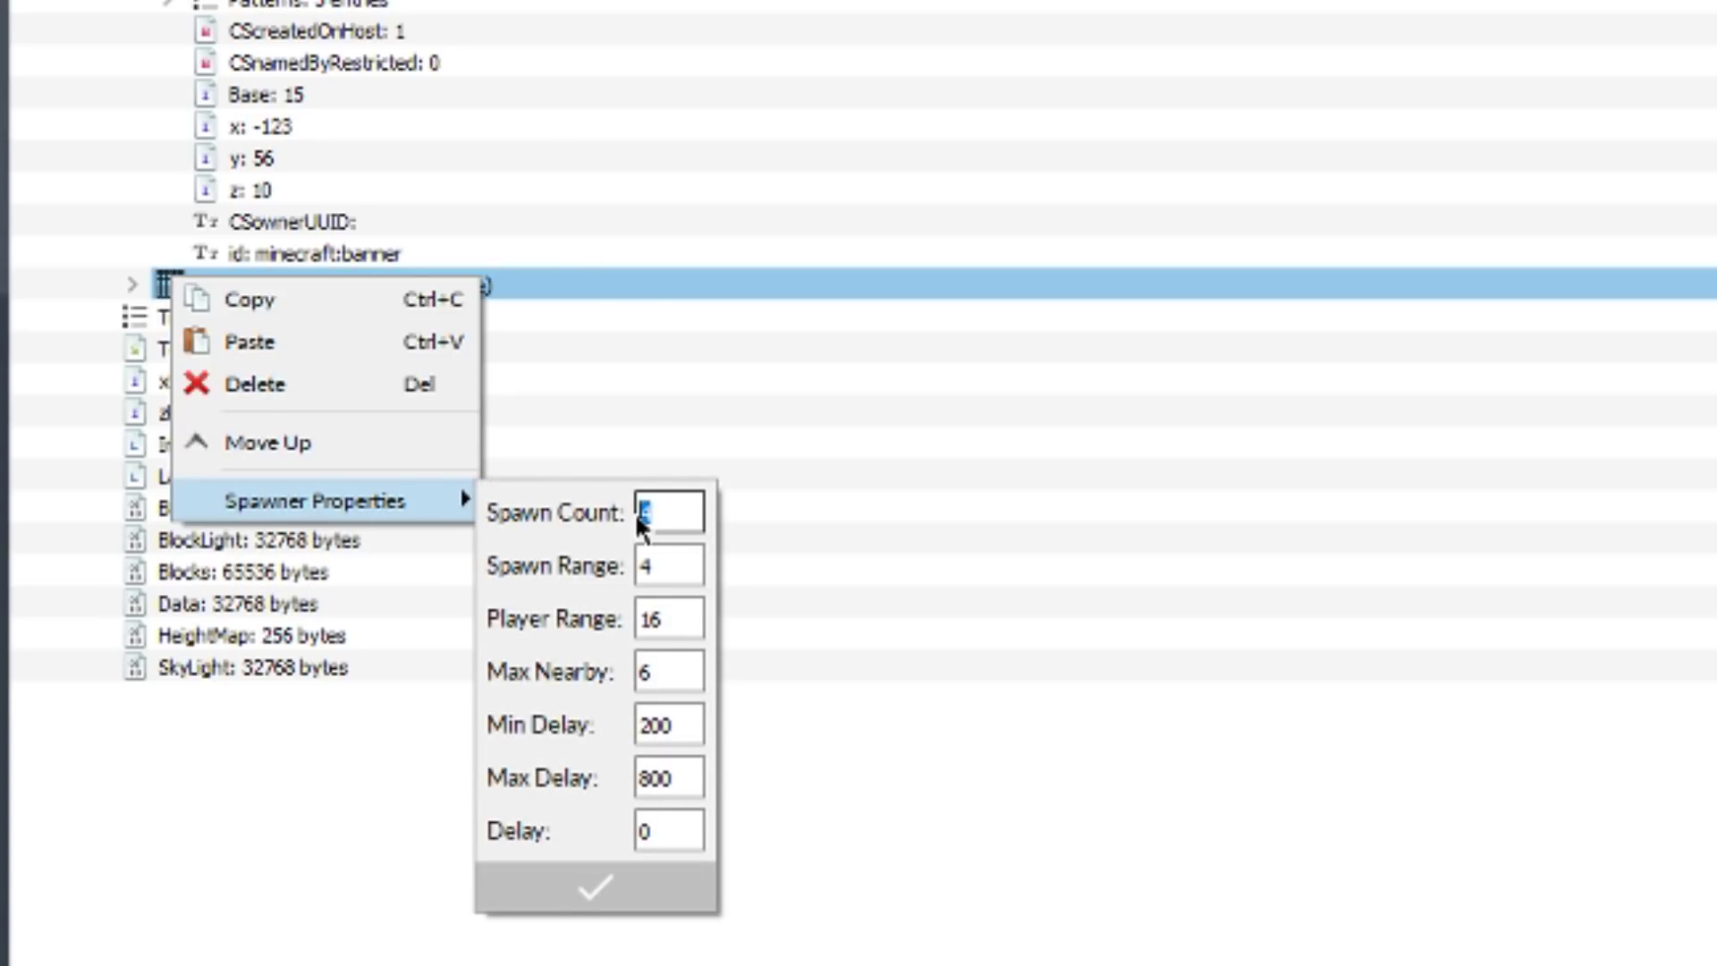
pyautogui.write('2')
pyautogui.click(671, 563)
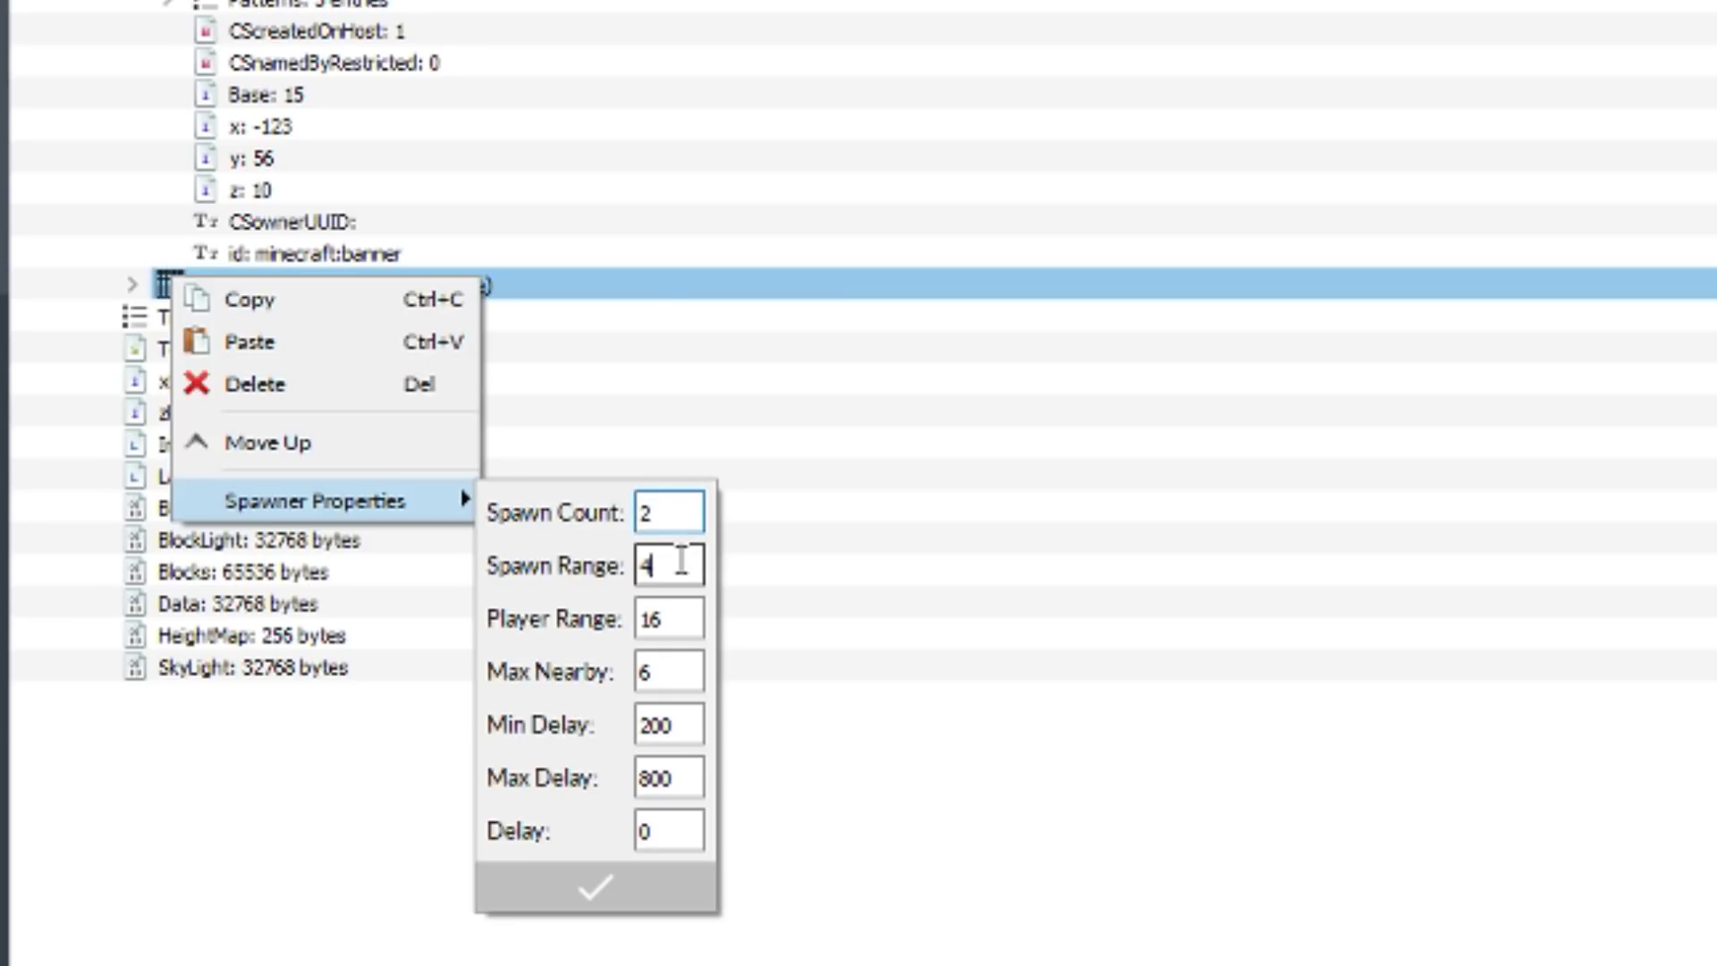
pyautogui.doubleClick(673, 559)
pyautogui.write('10')
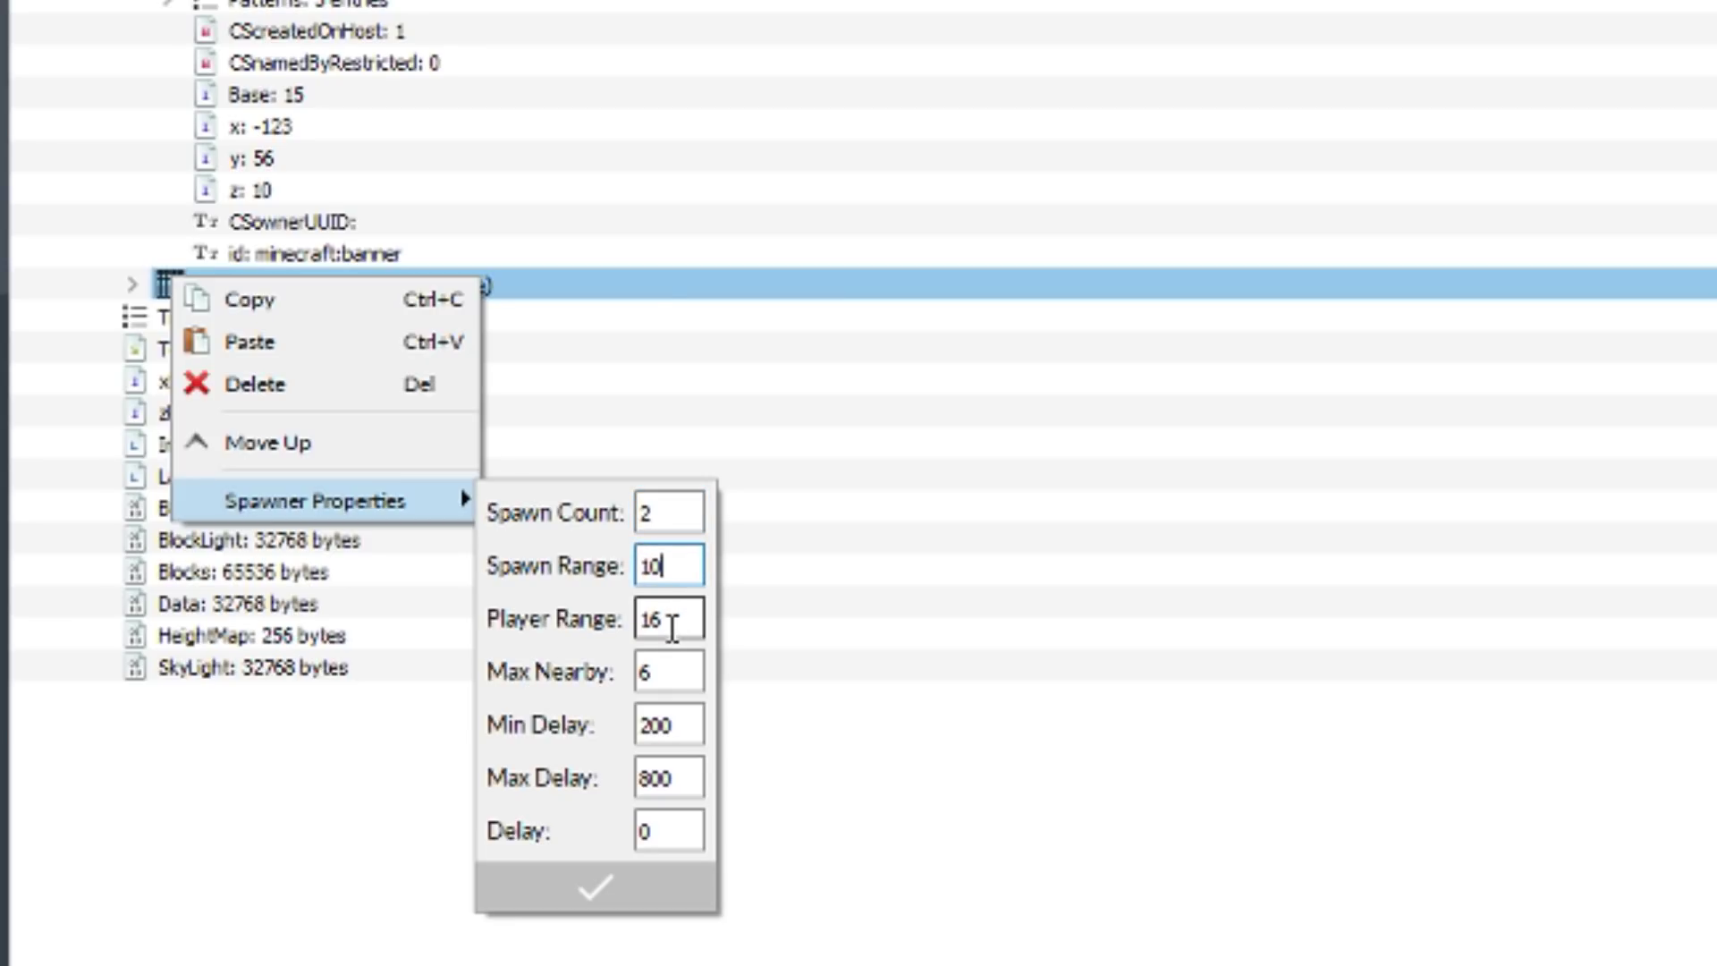
# Step: Change Player Range from 16 to 24 and Max Nearby from 6 to 8, then apply
pyautogui.doubleClick(669, 617)
pyautogui.write('24')
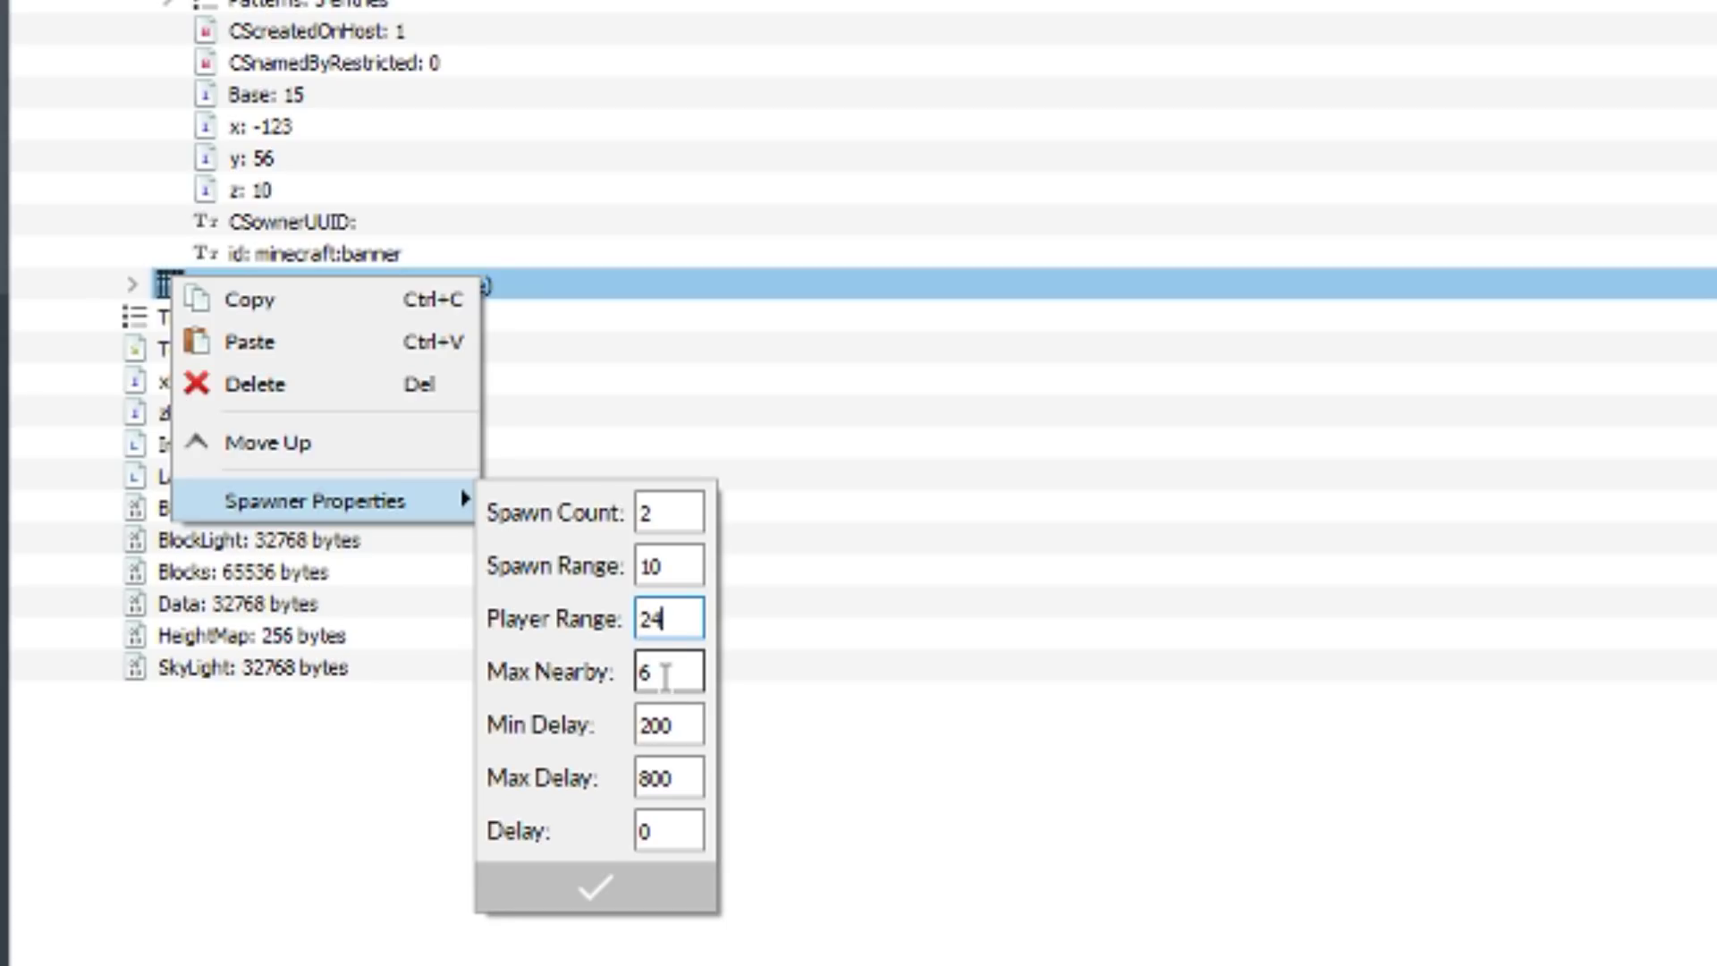
pyautogui.doubleClick(665, 677)
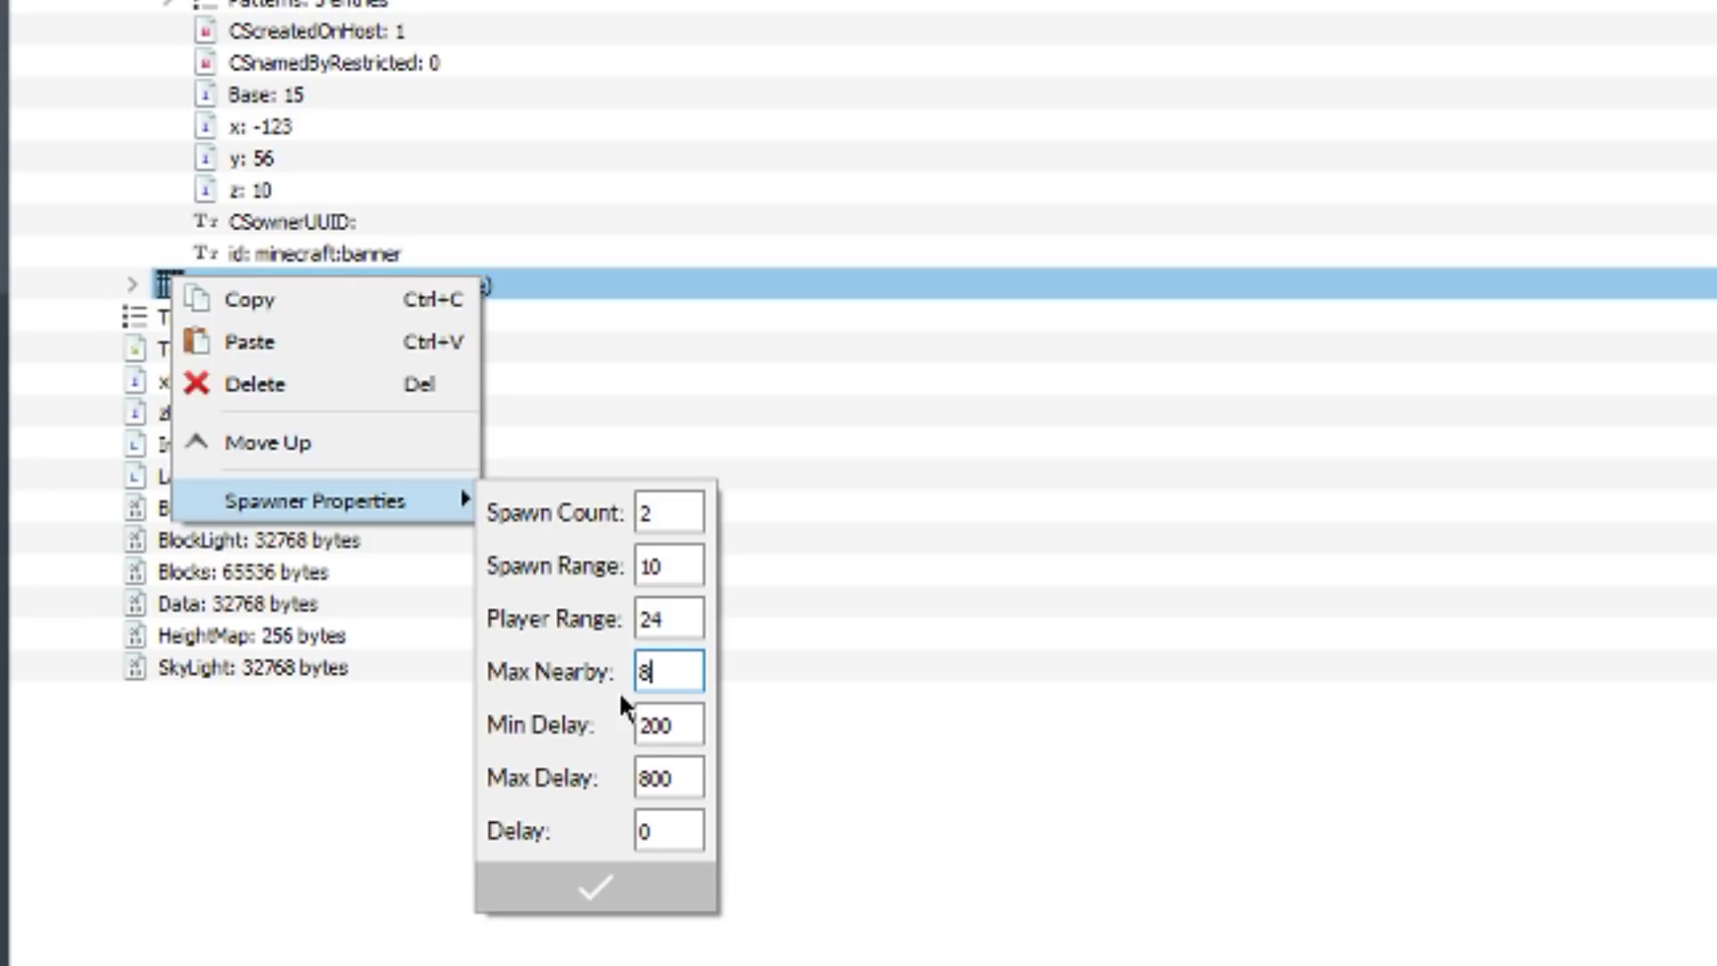
pyautogui.write('8')
pyautogui.click(614, 887)
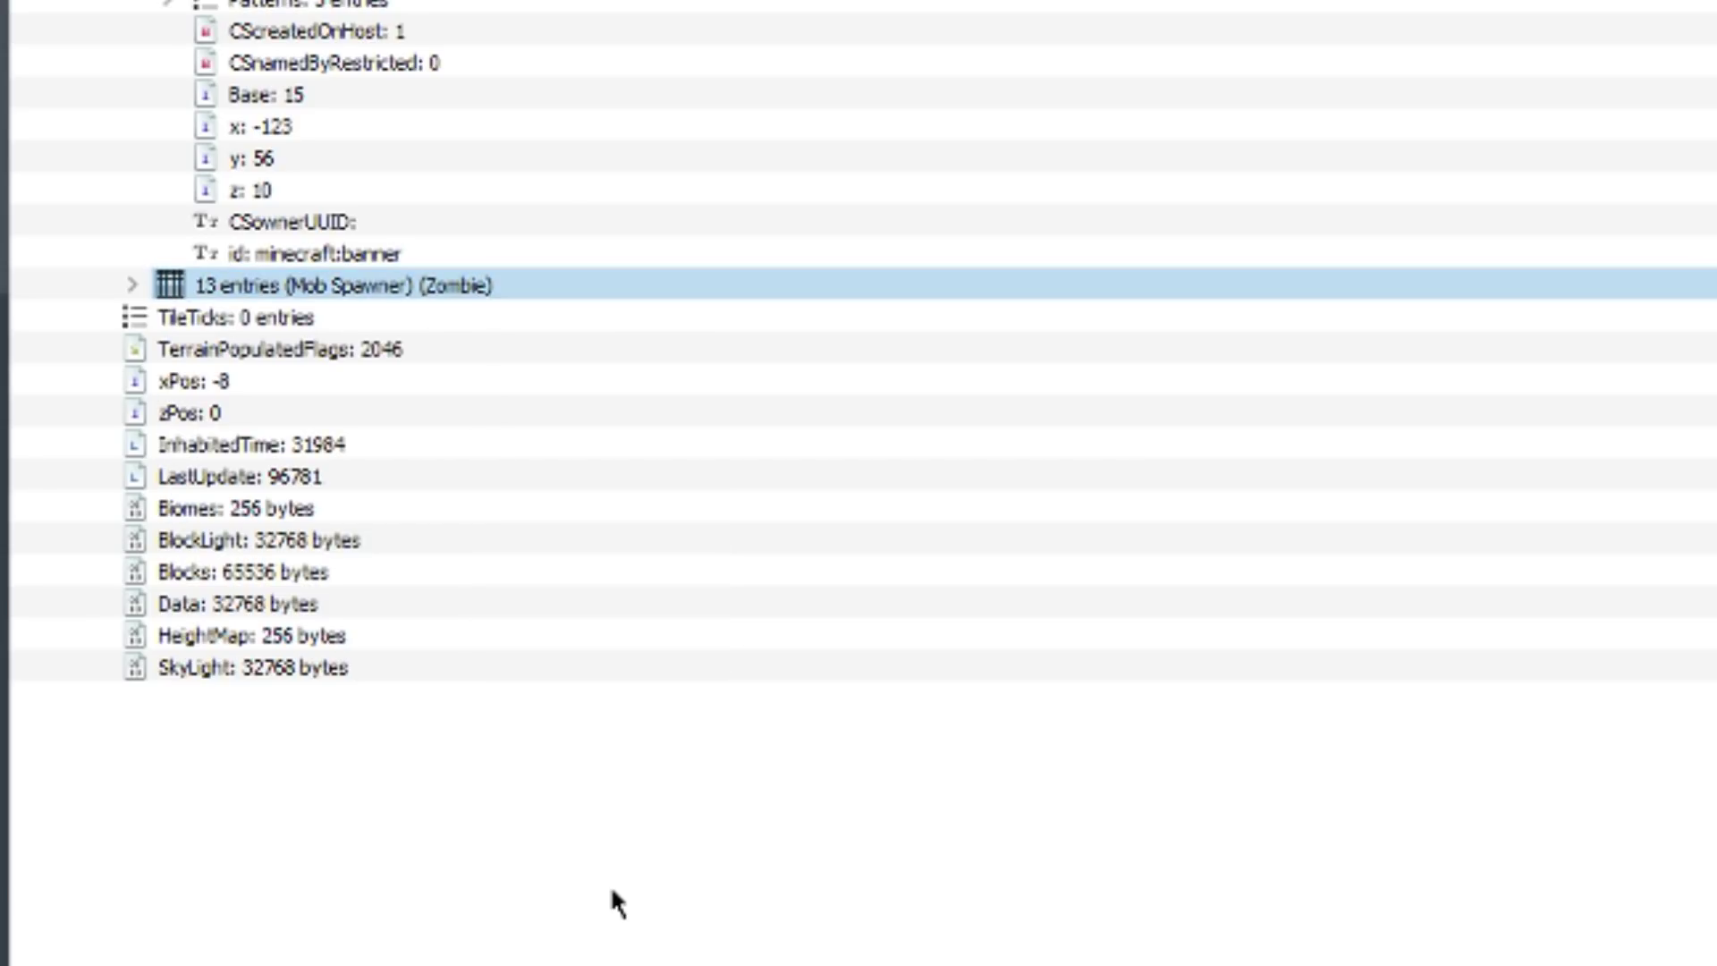